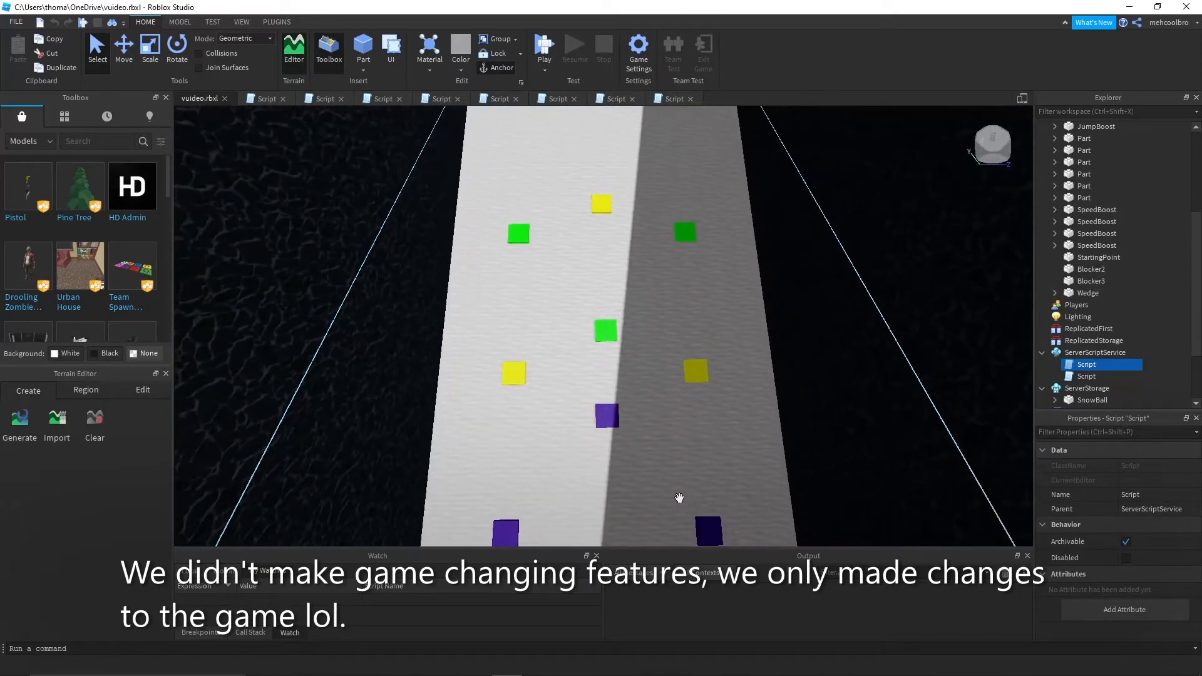
- Inspect the walled arena, viewing its floor and coloured boost pads from above and along its length
scroll(627, 485, down, 3)
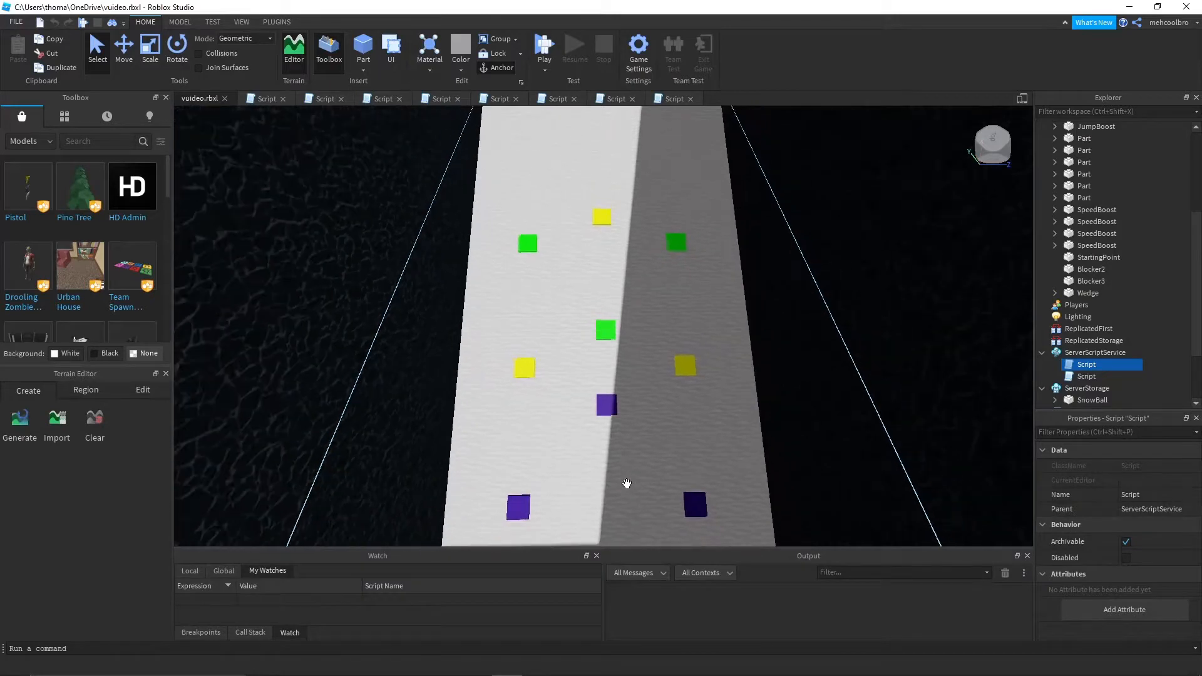
scroll(613, 411, up, 2)
mouse_move(613, 411)
right_down()
mouse_move(602, 411)
mouse_move(607, 388)
right_up()
scroll(607, 394, down, 2)
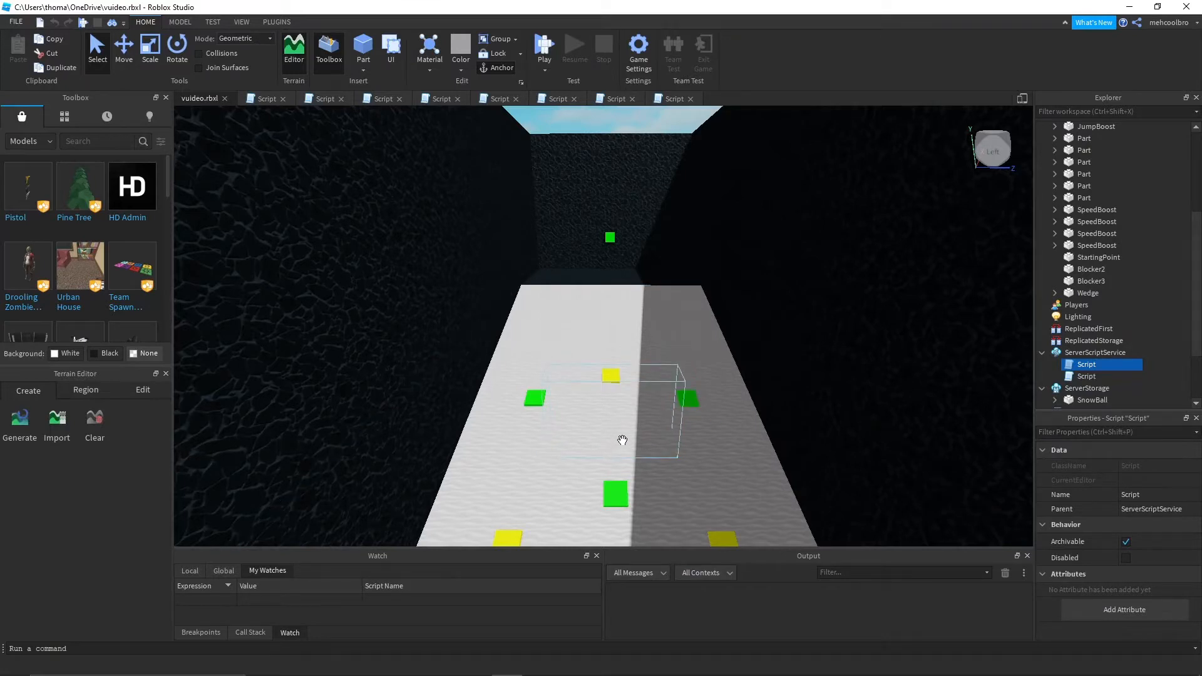
right_drag(625, 426, 624, 404)
key(w)
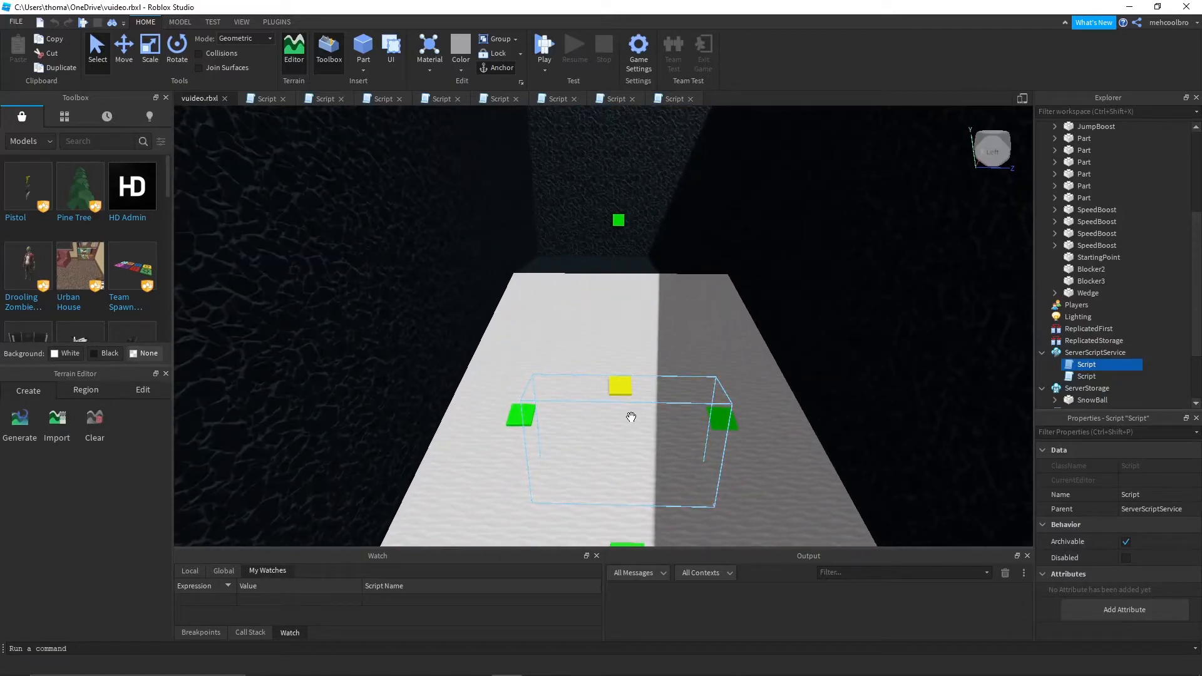
right_drag(629, 426, 629, 427)
key(s)
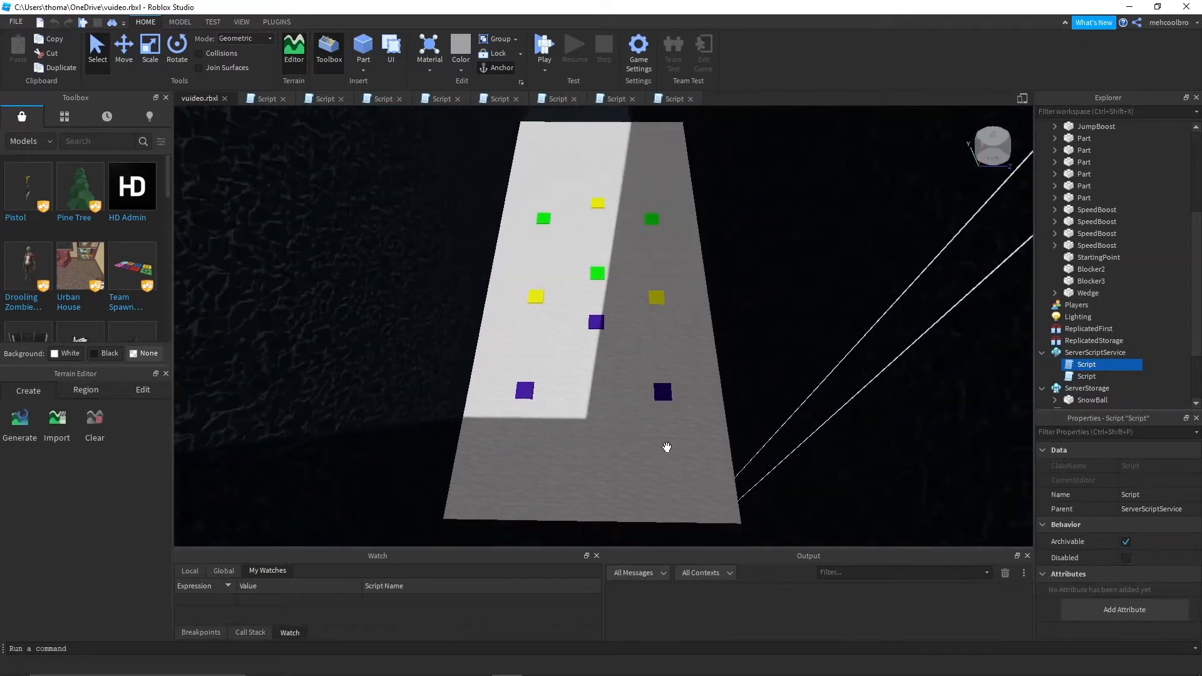
scroll(1097, 332, down, 1)
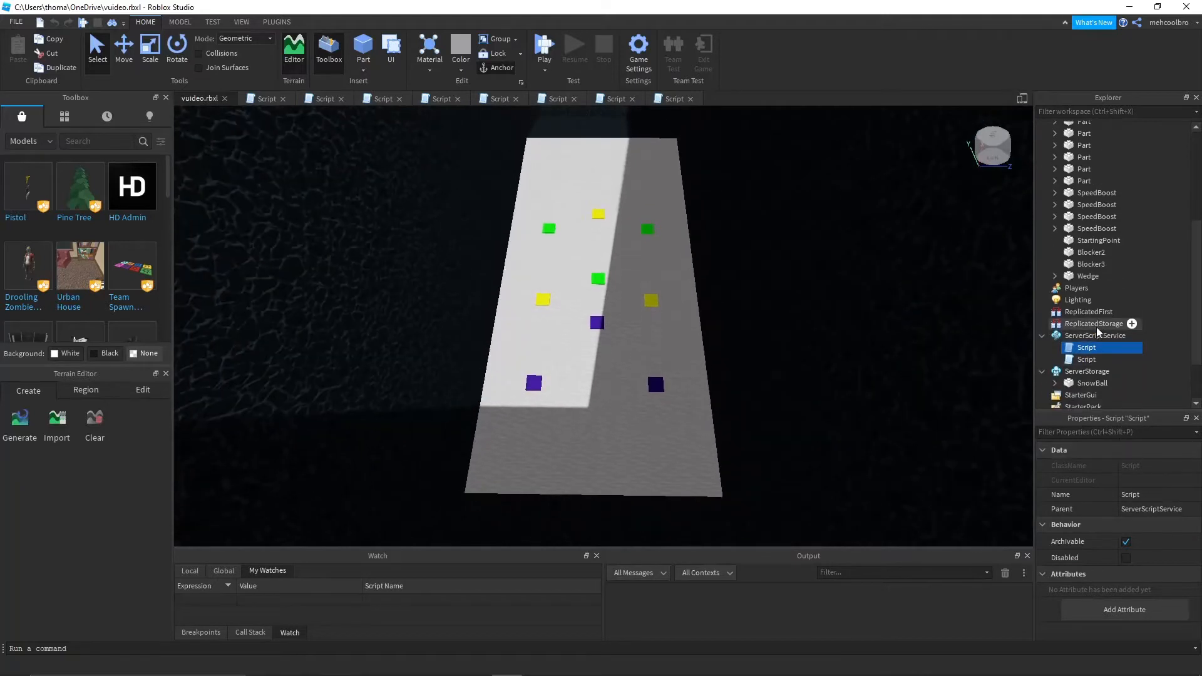
- Set the FogEnd property of Lighting to 1000 and check the fog's effect inside the arena
click(1076, 301)
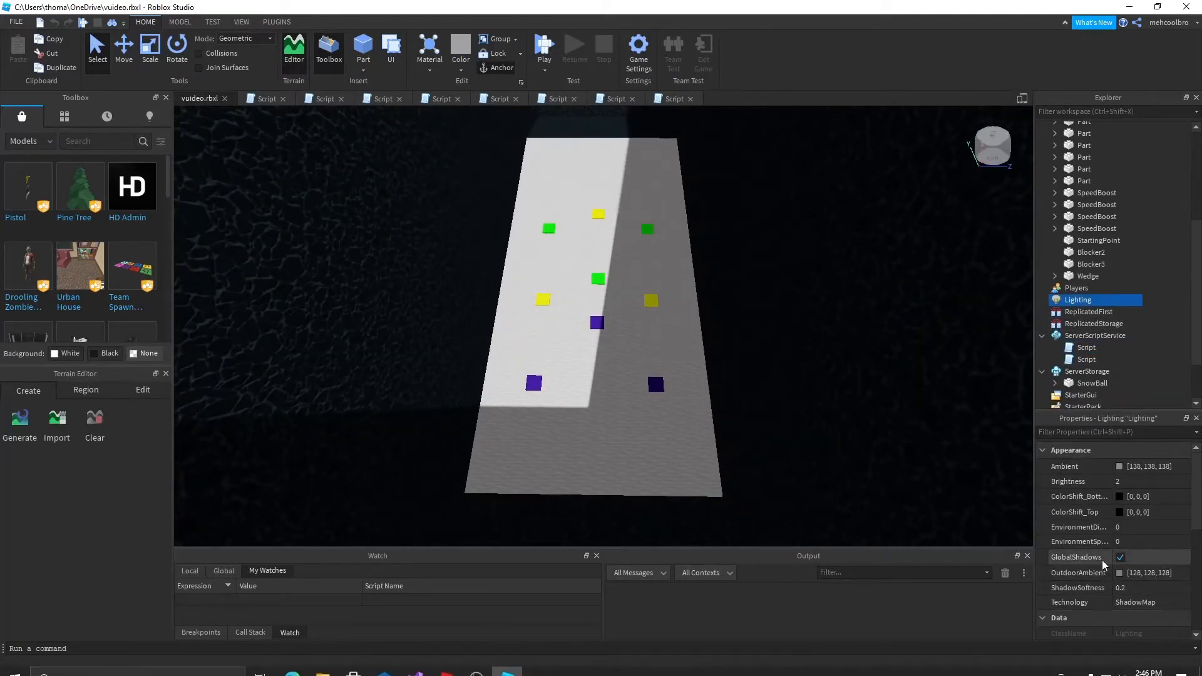
scroll(1102, 556, down, 2)
scroll(1103, 549, down, 2)
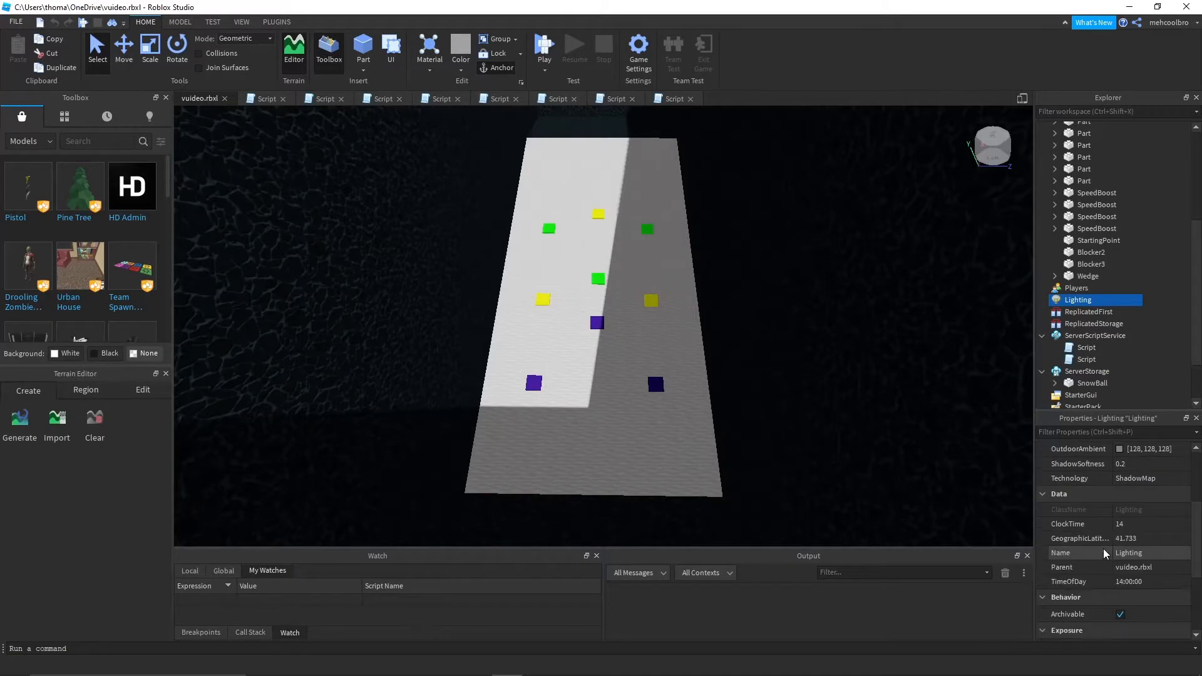
scroll(1103, 549, up, 4)
scroll(1056, 300, up, 5)
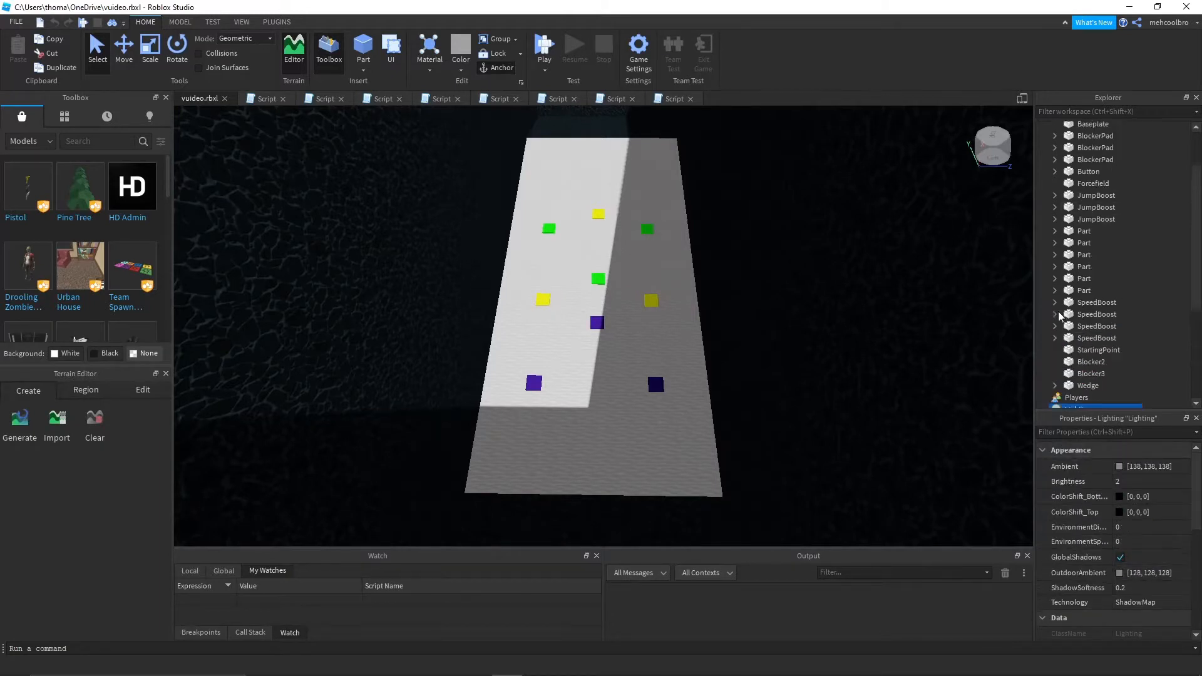
click(1043, 128)
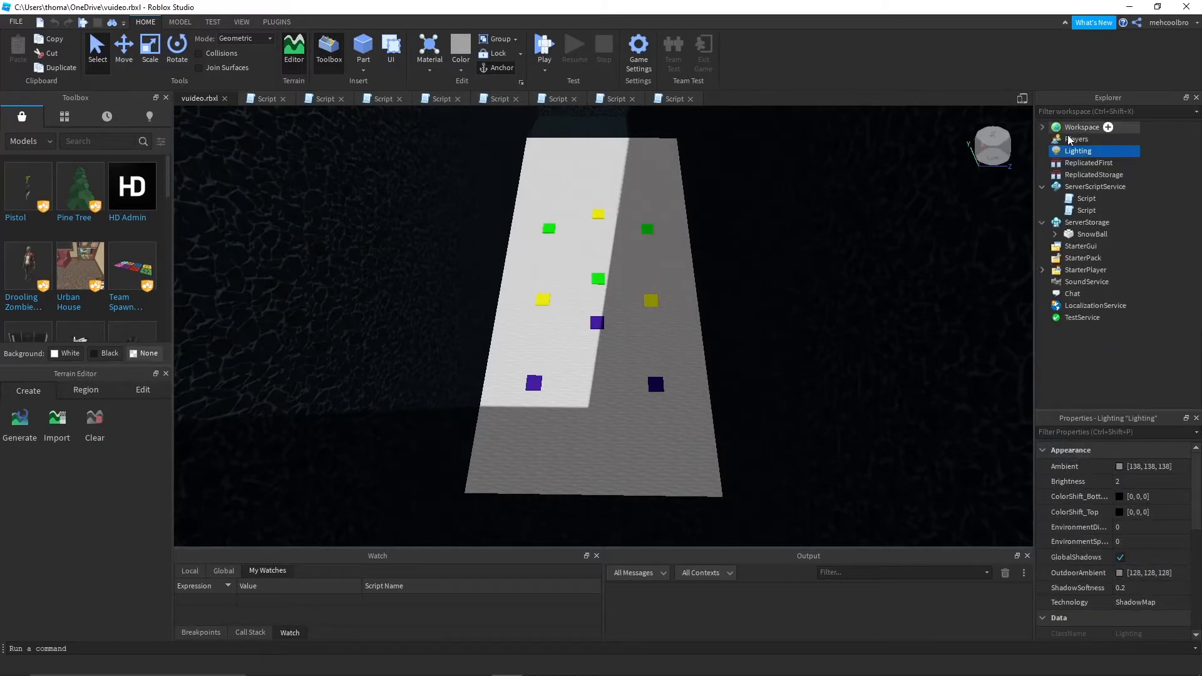
scroll(1115, 561, down, 4)
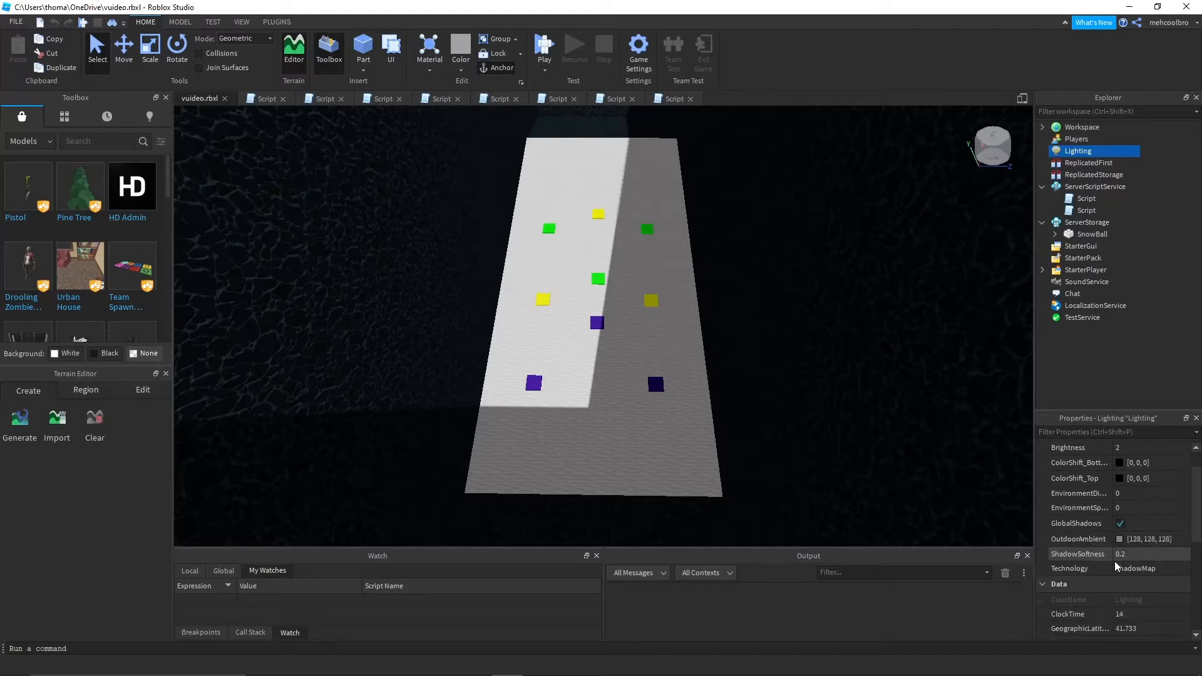
scroll(1115, 561, down, 2)
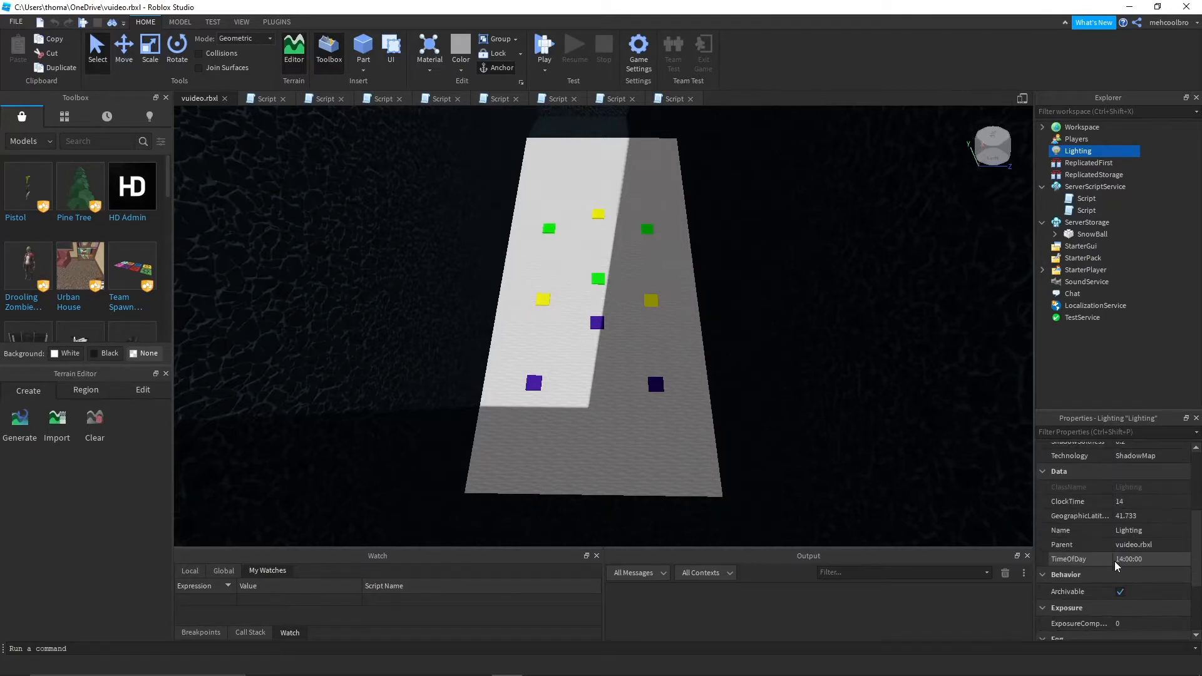
scroll(1115, 561, down, 3)
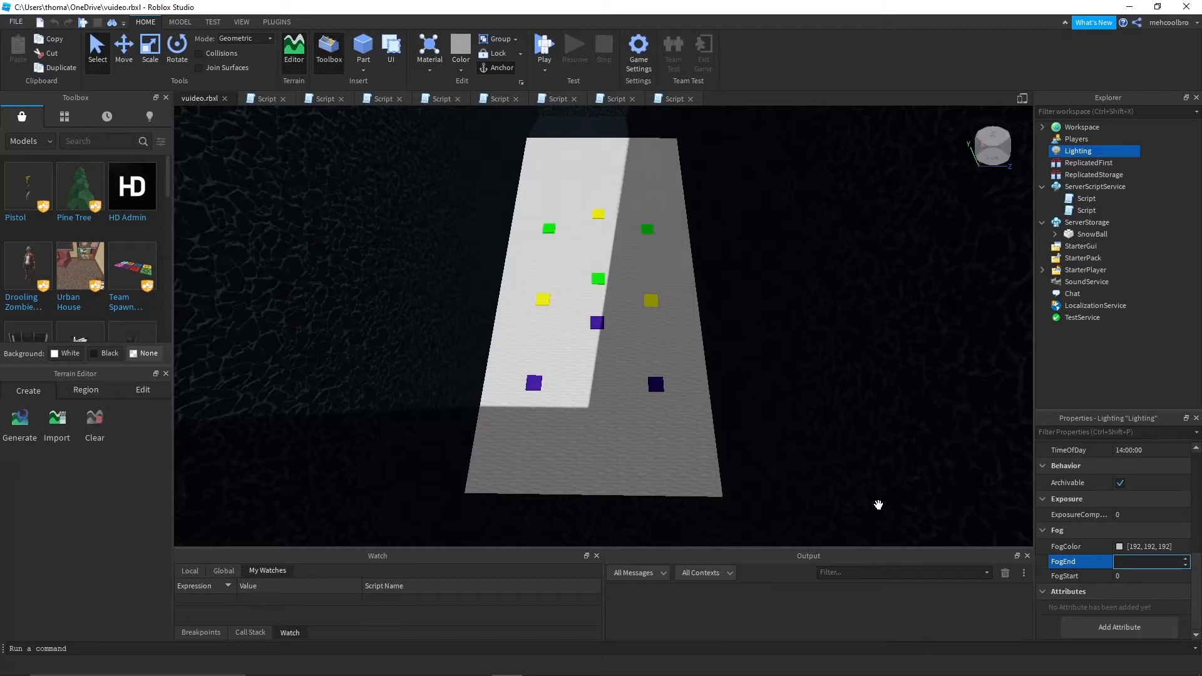
key(Return)
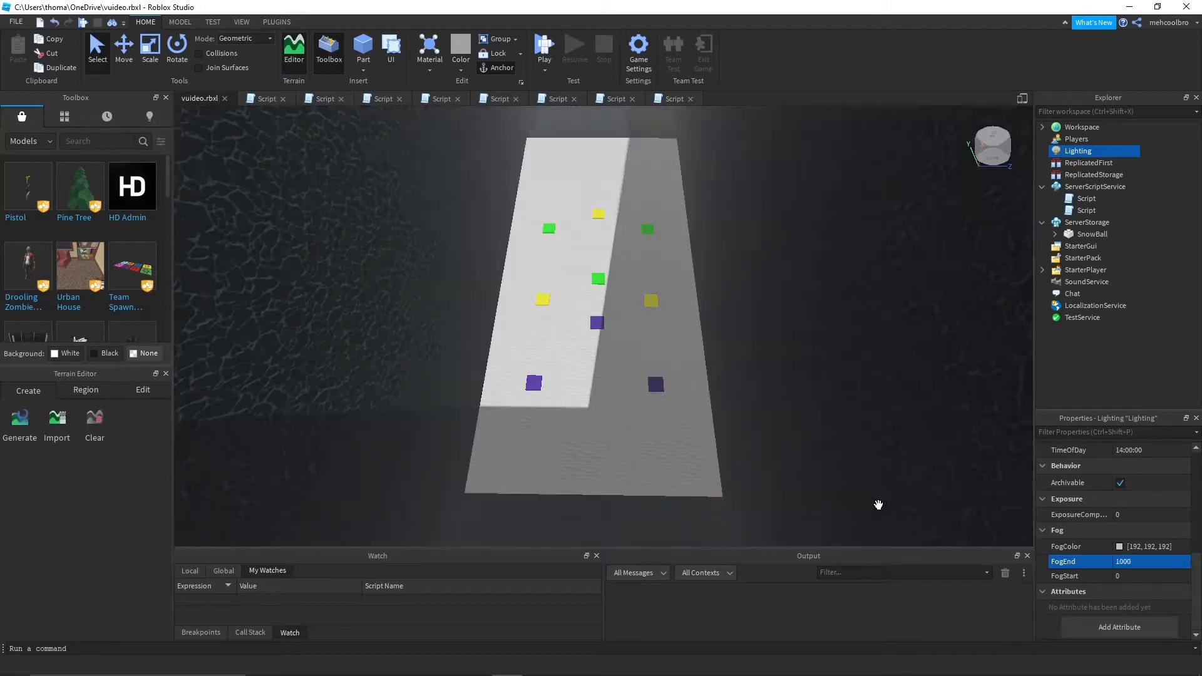
right_drag(834, 502, 832, 489)
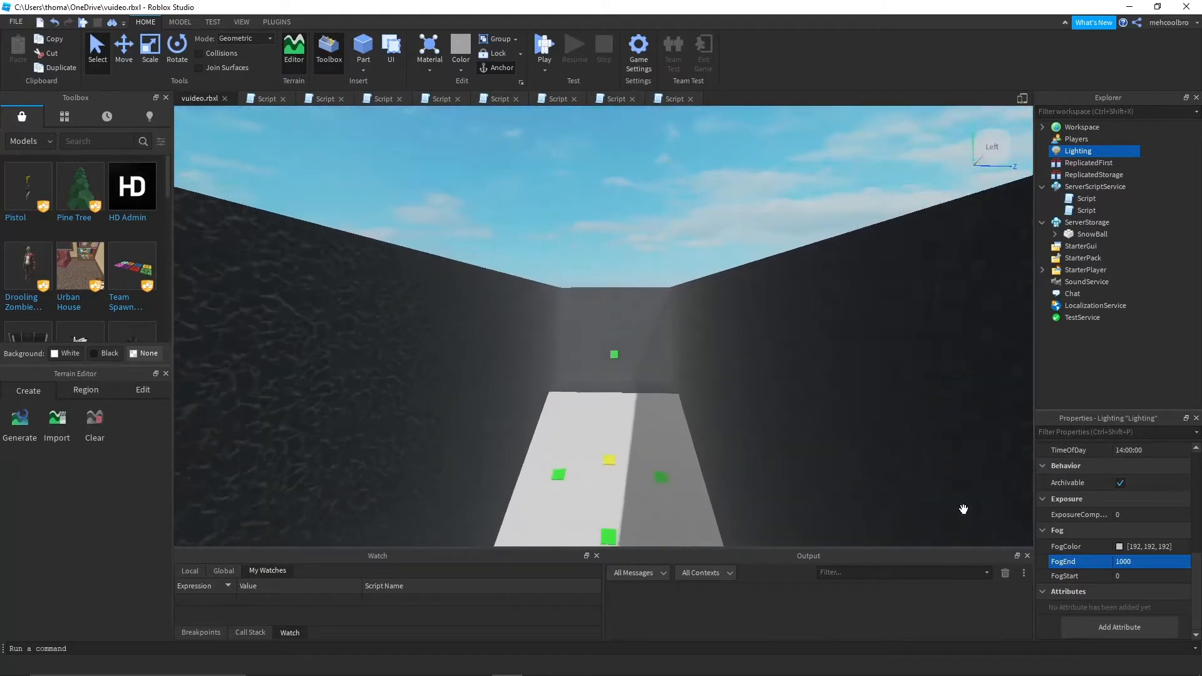
- Set the Lighting FogEnd to 200 and view the arena through the thicker fog
click(1146, 562)
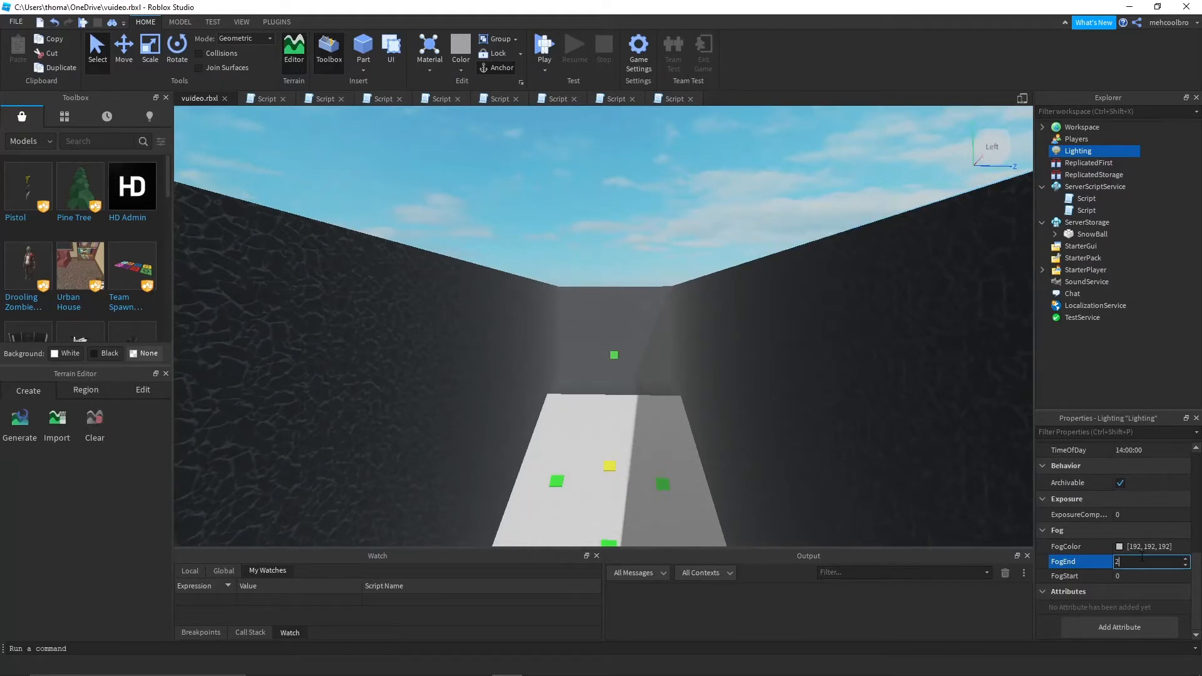
text(200)
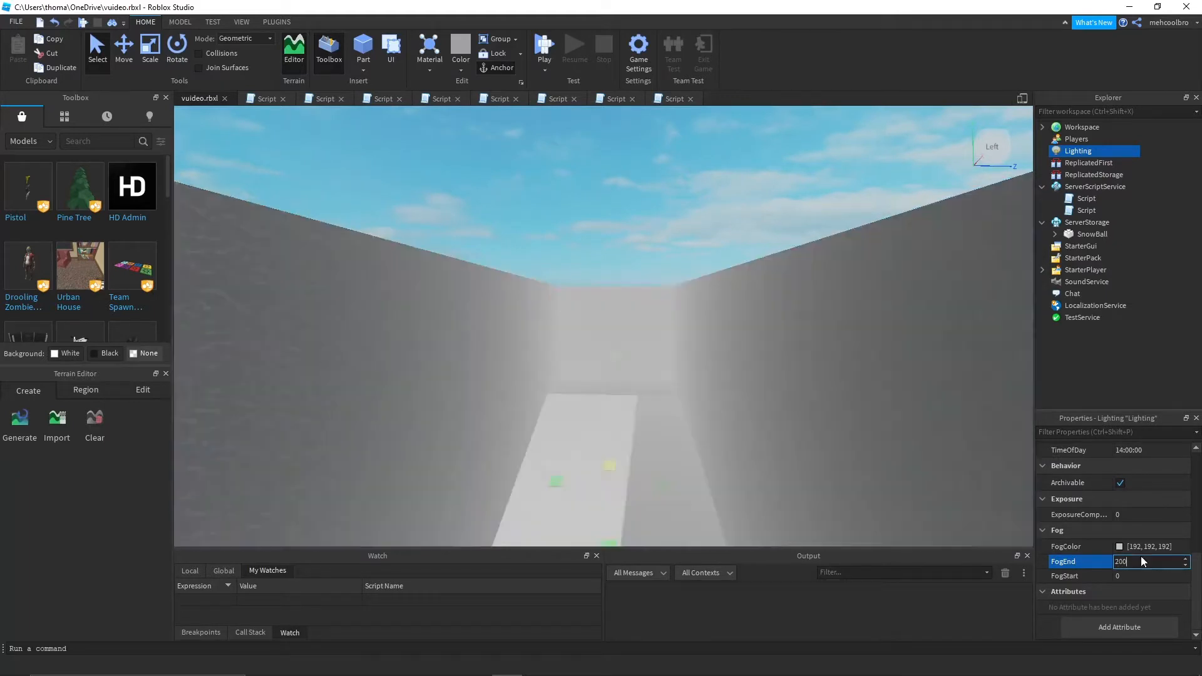
right_drag(799, 354, 811, 357)
scroll(1155, 536, down, 4)
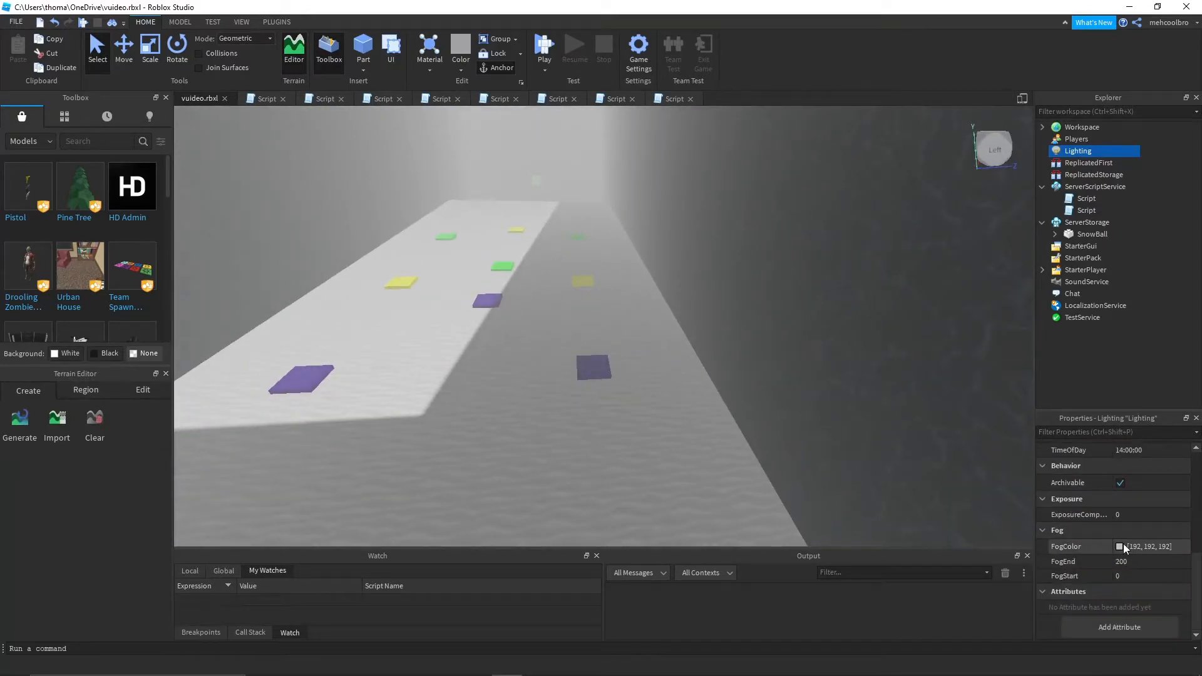
- Reduce the Lighting FogEnd to 100 and check visibility along the arena floor
click(1151, 561)
text(1)
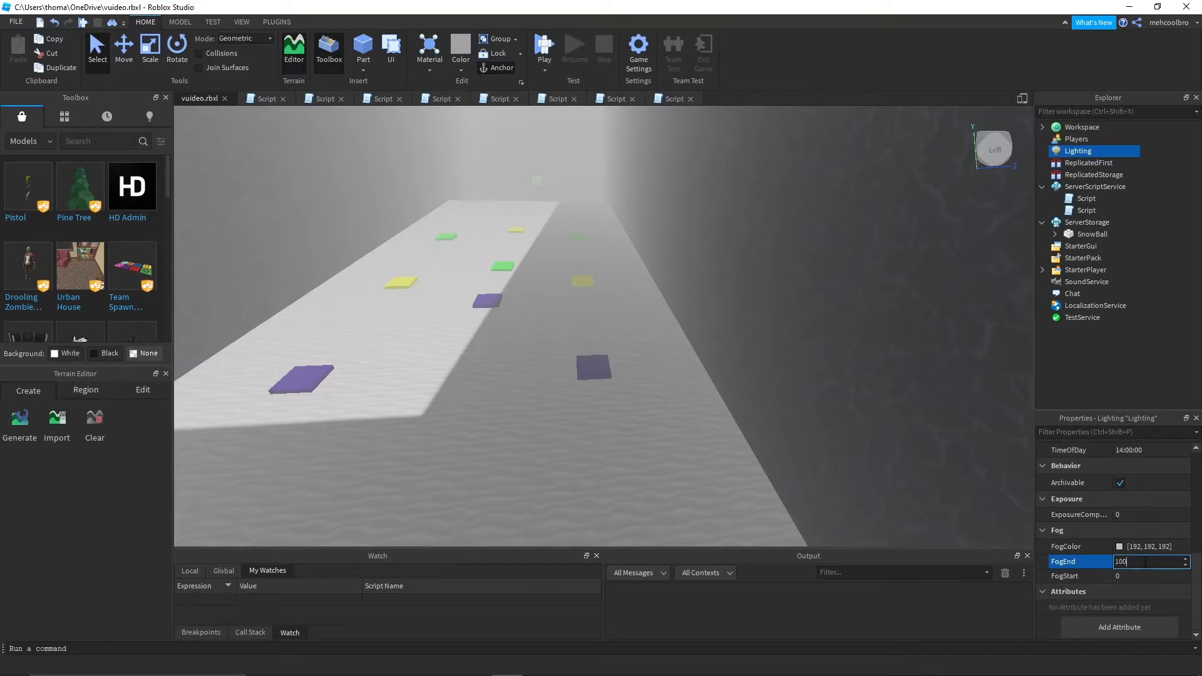
text(00)
key(Return)
right_drag(607, 249, 680, 280)
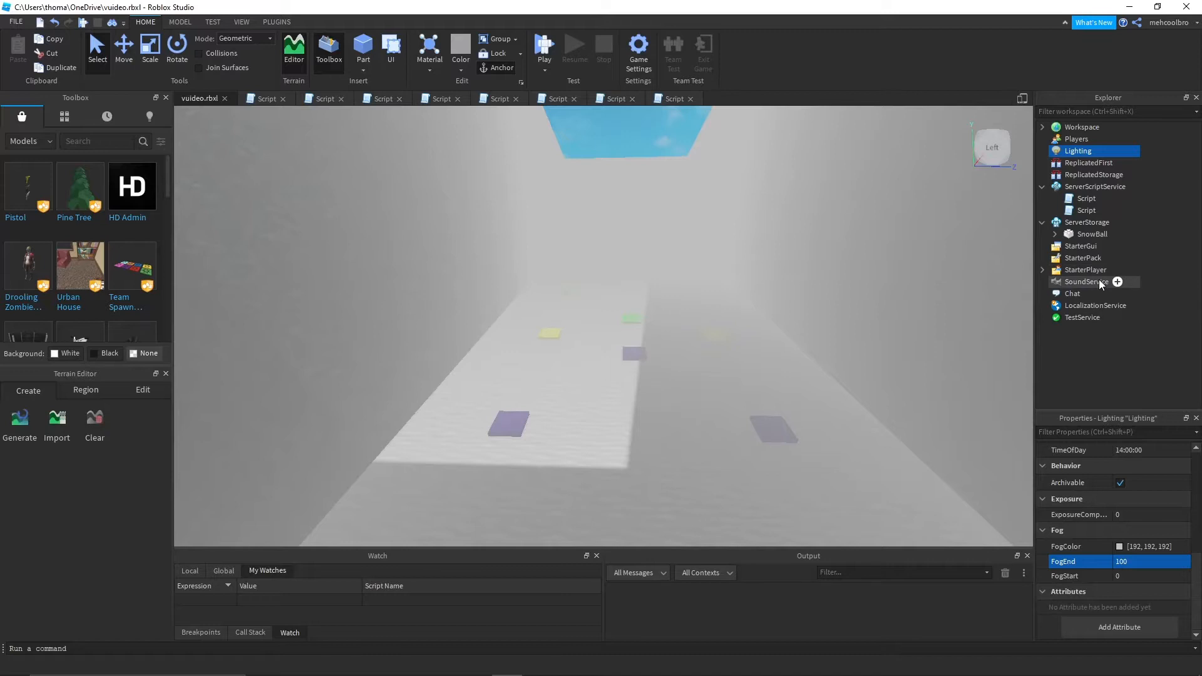
- Insert a new part into the Workspace and bring it into view above the arena
click(1042, 127)
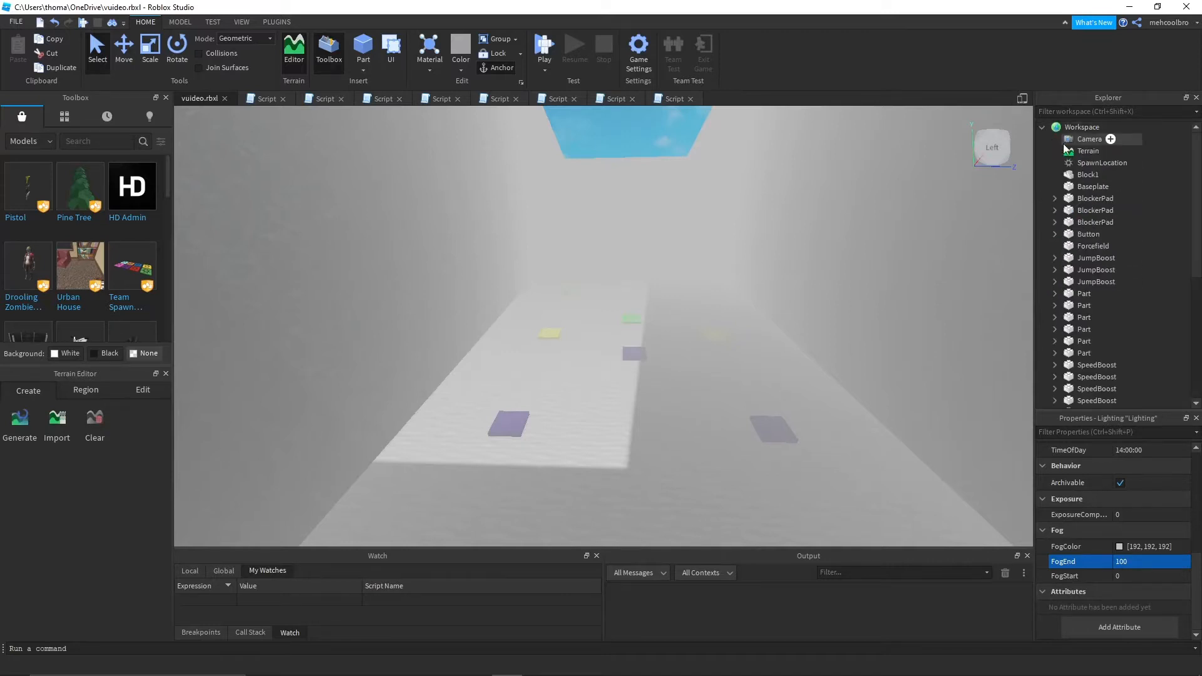
click(1109, 125)
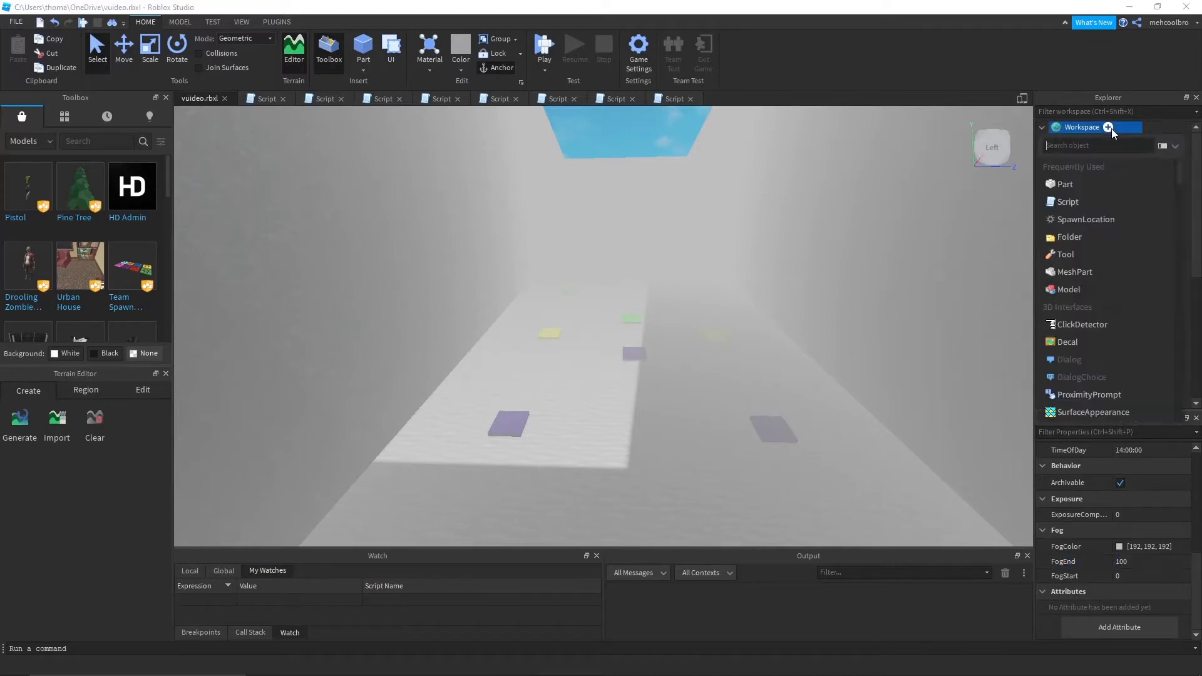
click(1105, 181)
right_drag(744, 304, 620, 306)
click(620, 307)
key(s)
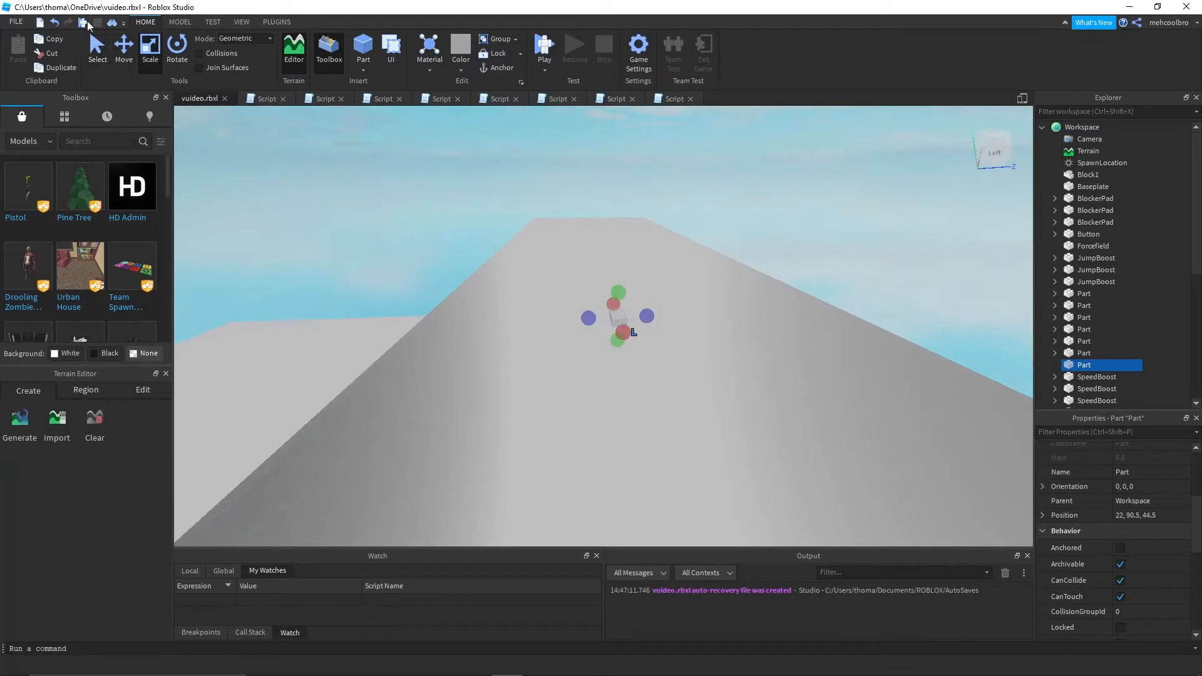
- Stretch the new part with the Transform tool into a thin slab over the arena's open top, about 187.5 × 1 × 64.5 studs
click(177, 23)
click(139, 54)
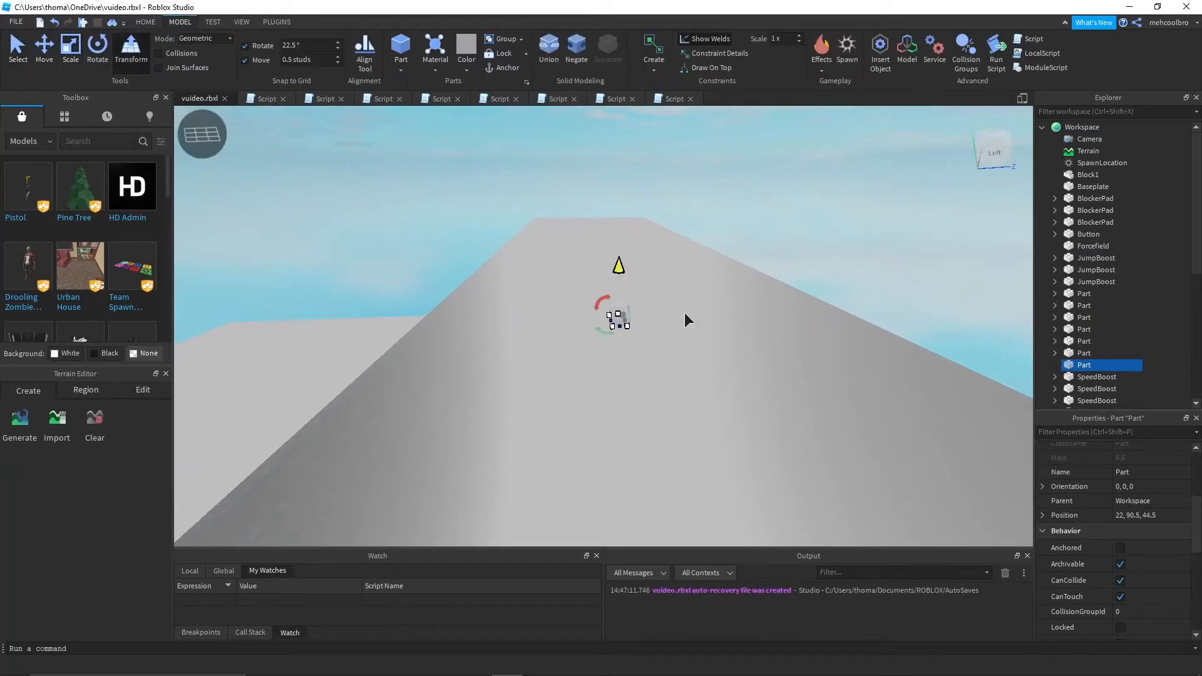
scroll(726, 332, up, 3)
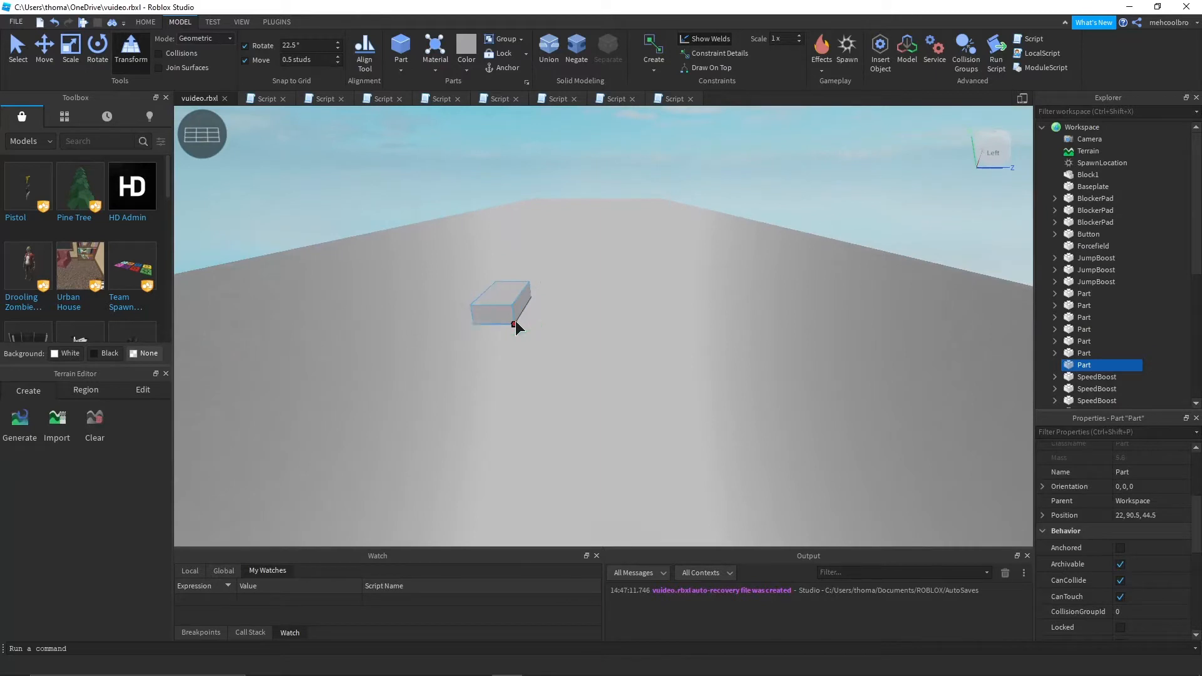
drag(514, 325, 886, 513)
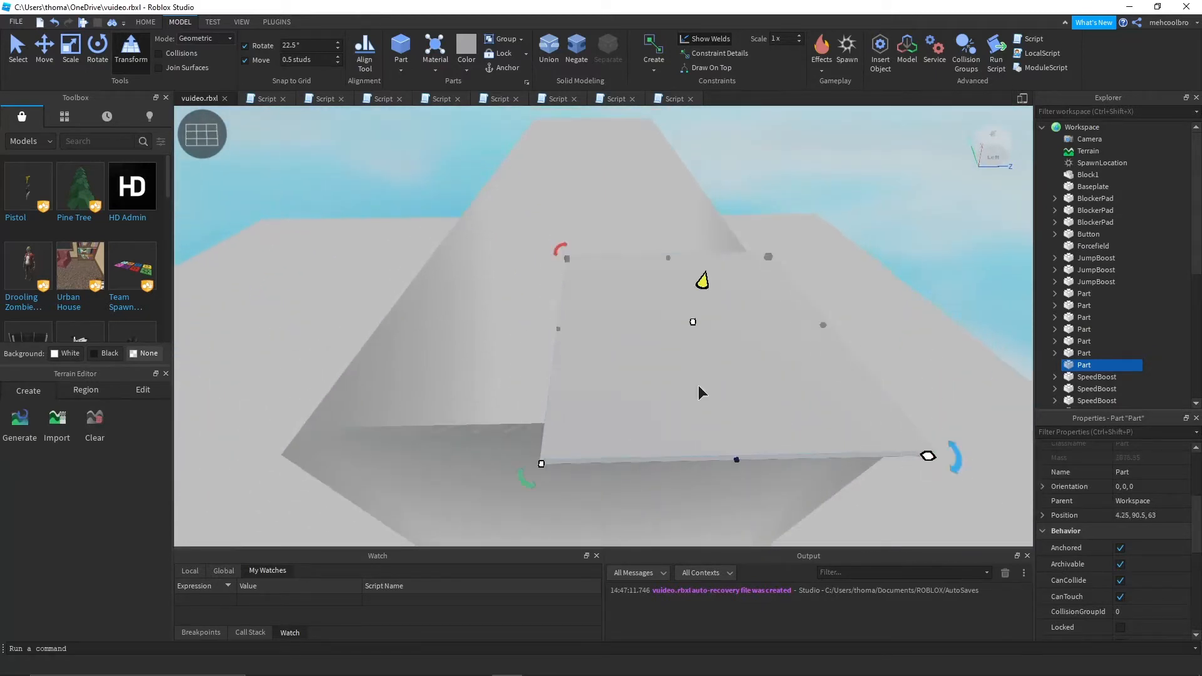
drag(566, 258, 275, 193)
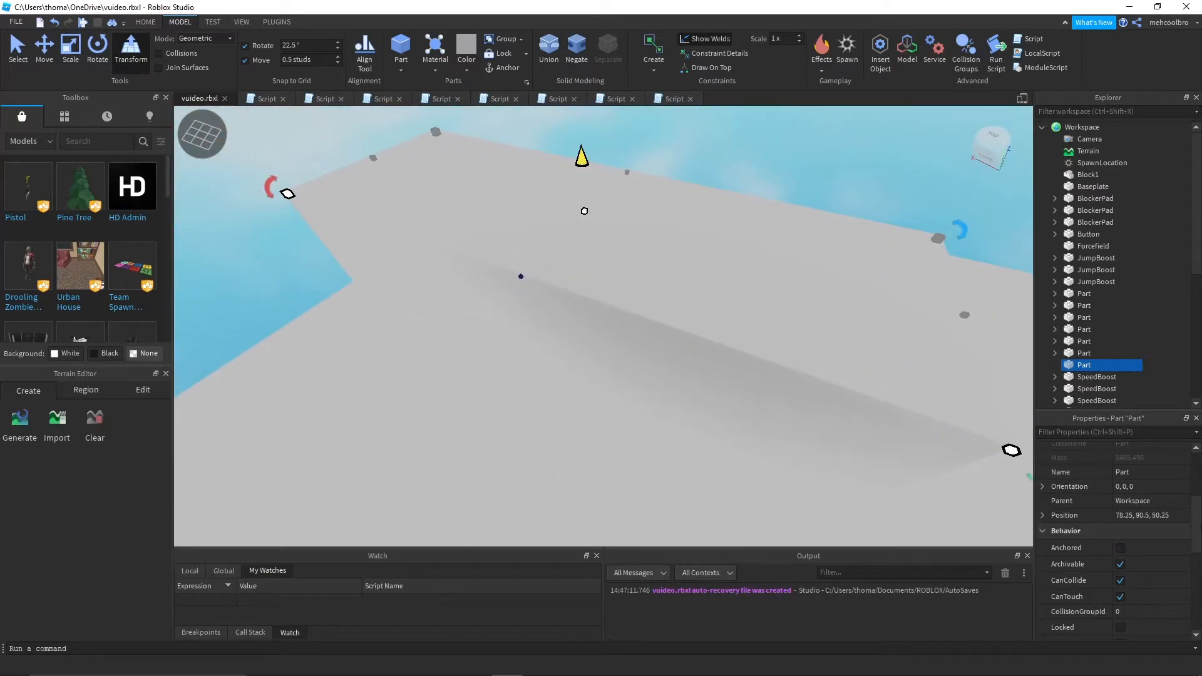
- Set the Lighting FogEnd to 100000
scroll(1096, 200, down, 6)
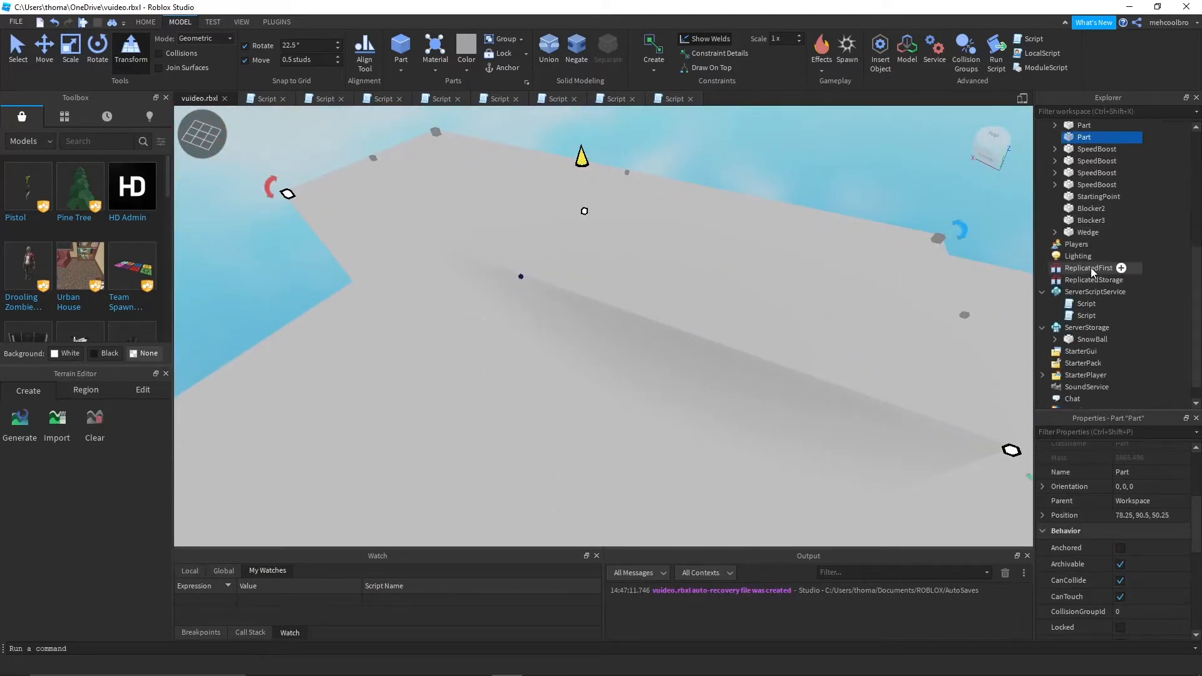
click(1073, 256)
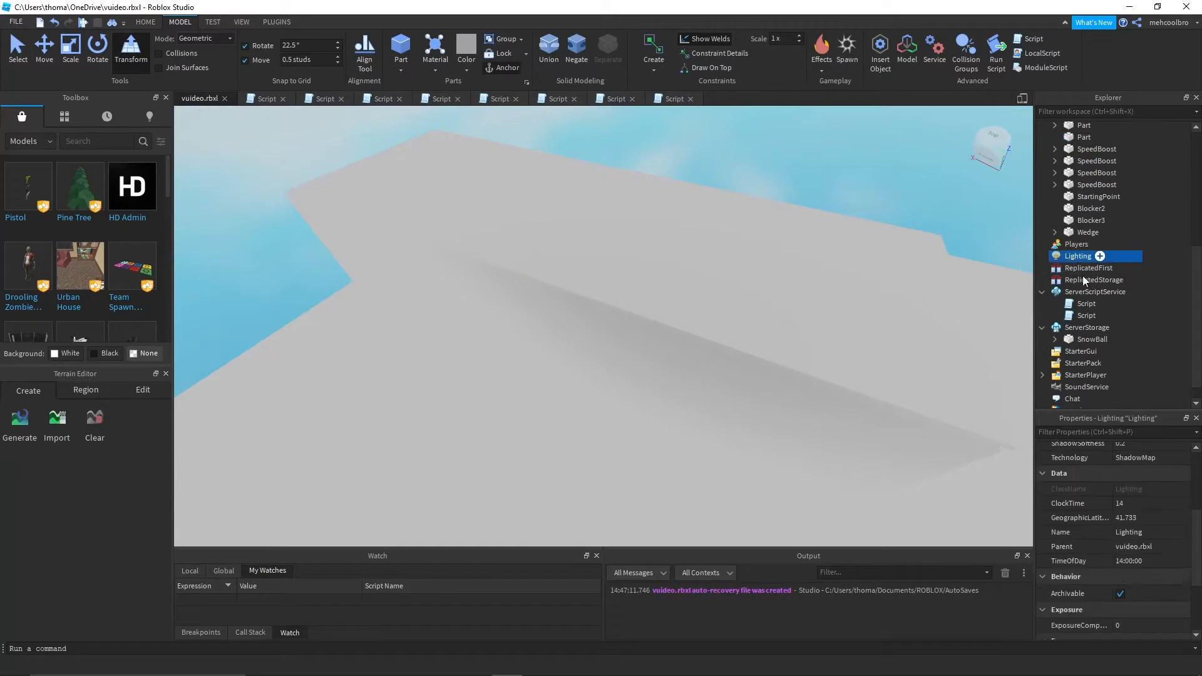
scroll(1151, 562, down, 3)
click(1142, 561)
text(1)
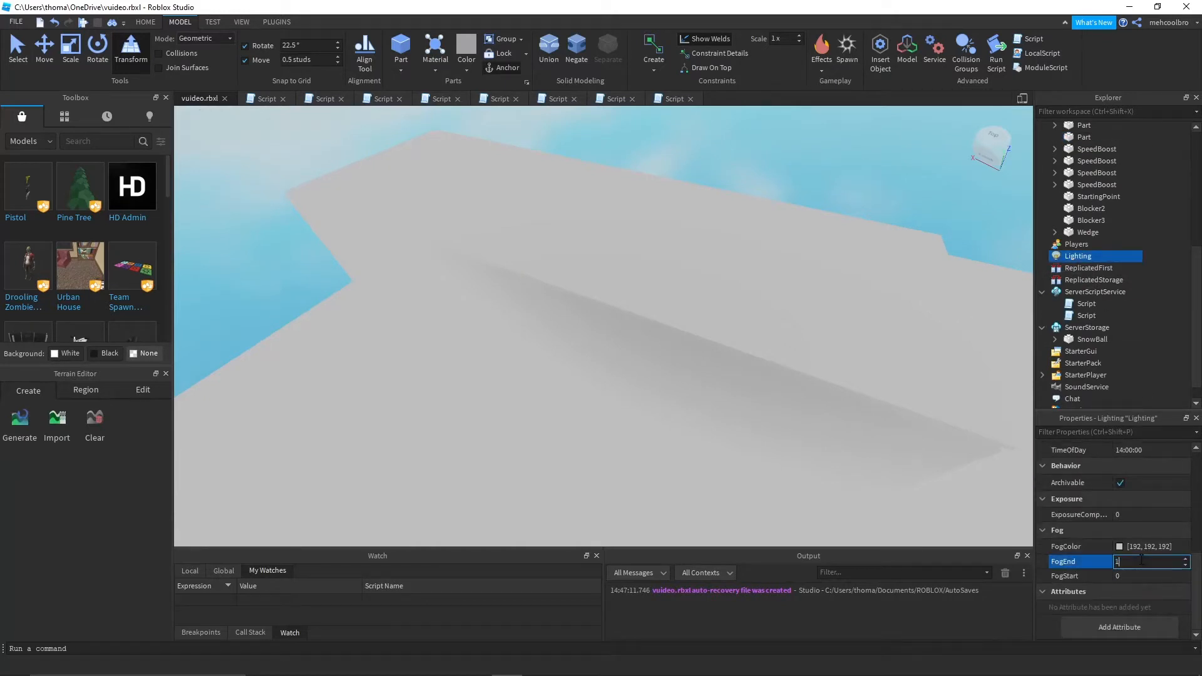
text(0000)
key(Return)
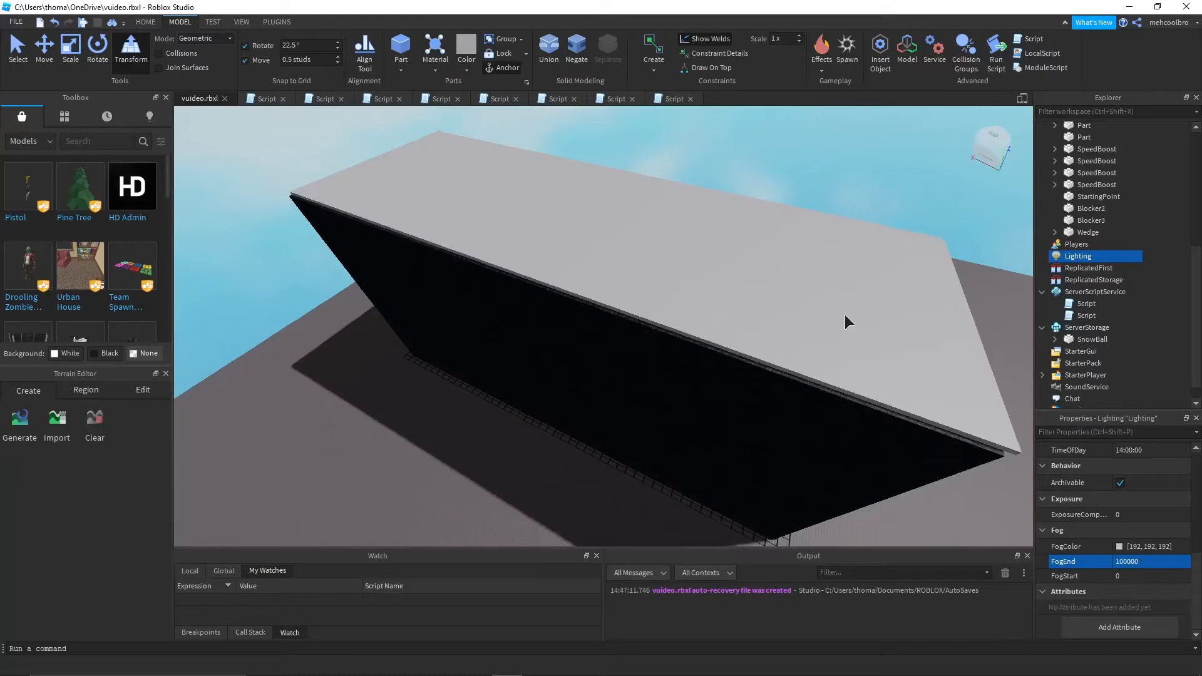
- Make the slab covering the arena fully see-through by setting its Transparency to 1
scroll(786, 378, up, 2)
click(786, 378)
right_drag(787, 380, 787, 380)
key(w)
key(a)
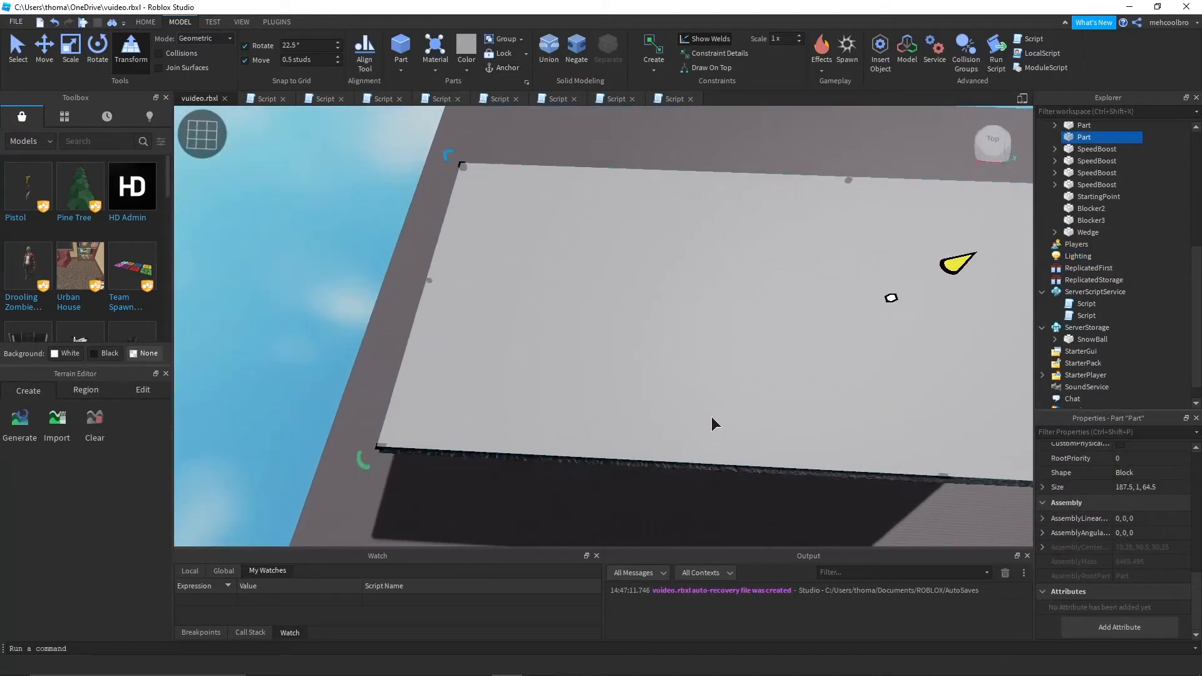
key(s)
right_drag(711, 414, 711, 413)
scroll(1177, 514, up, 2)
scroll(1176, 516, up, 5)
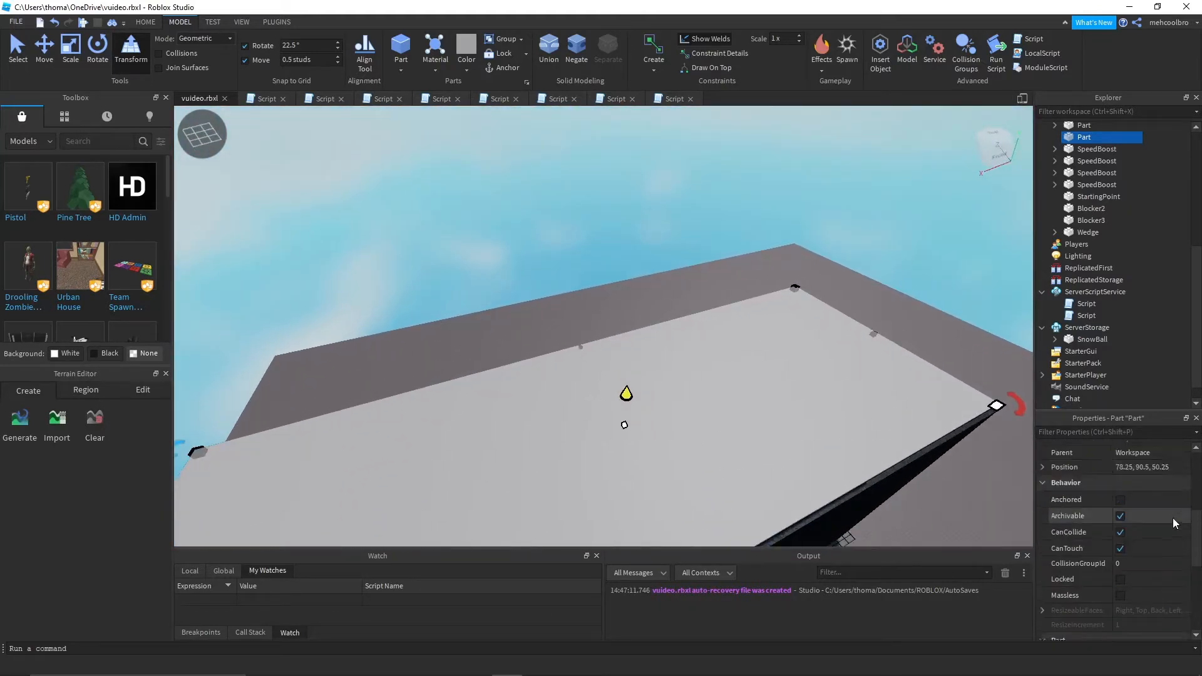
scroll(1166, 520, up, 3)
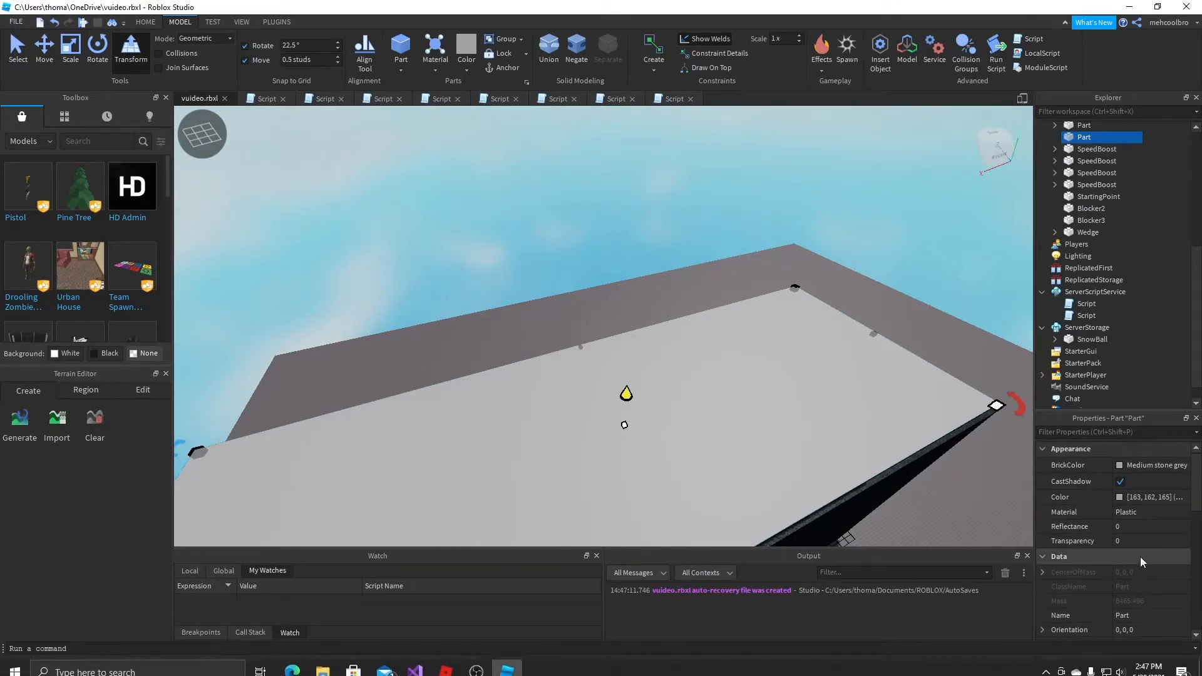
scroll(1140, 557, down, 2)
click(1154, 509)
text(1)
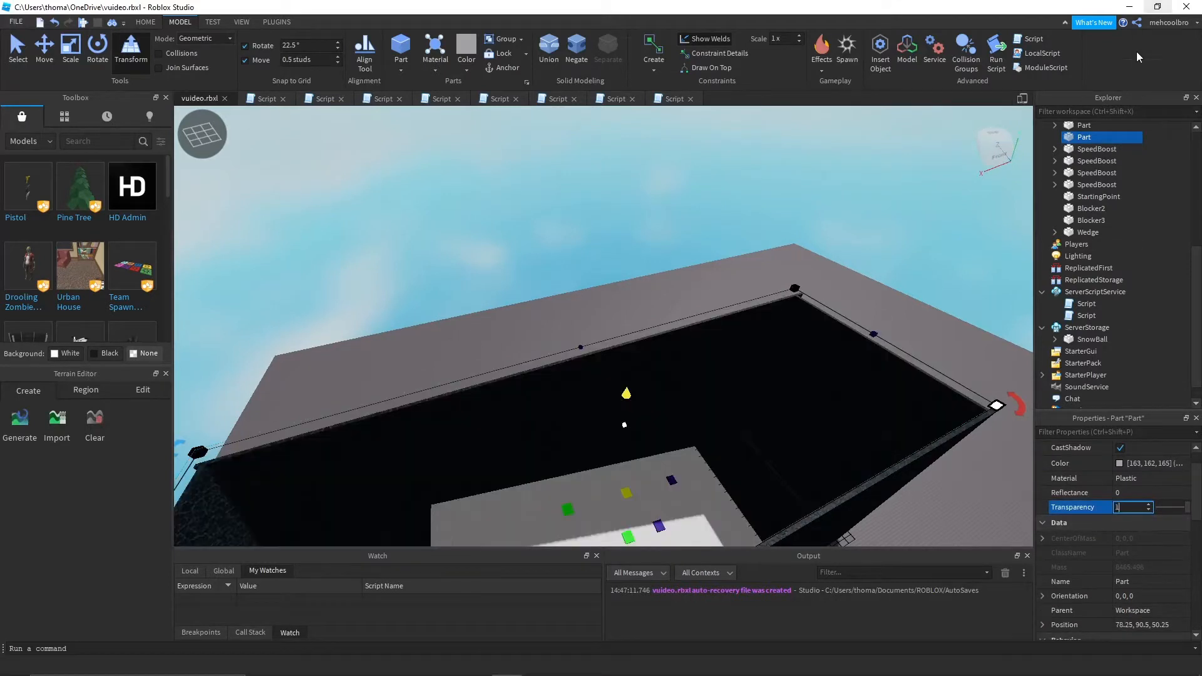
- Rename the invisible slab above the arena to SnowBlock
right_click(1084, 139)
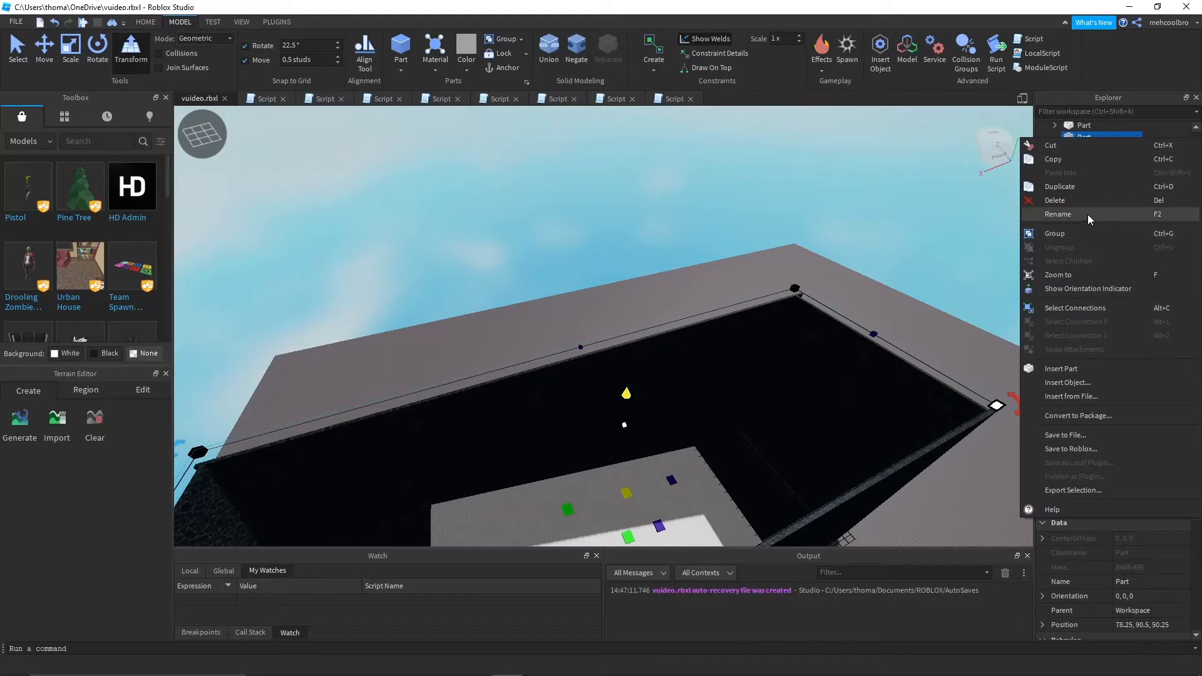
click(1089, 216)
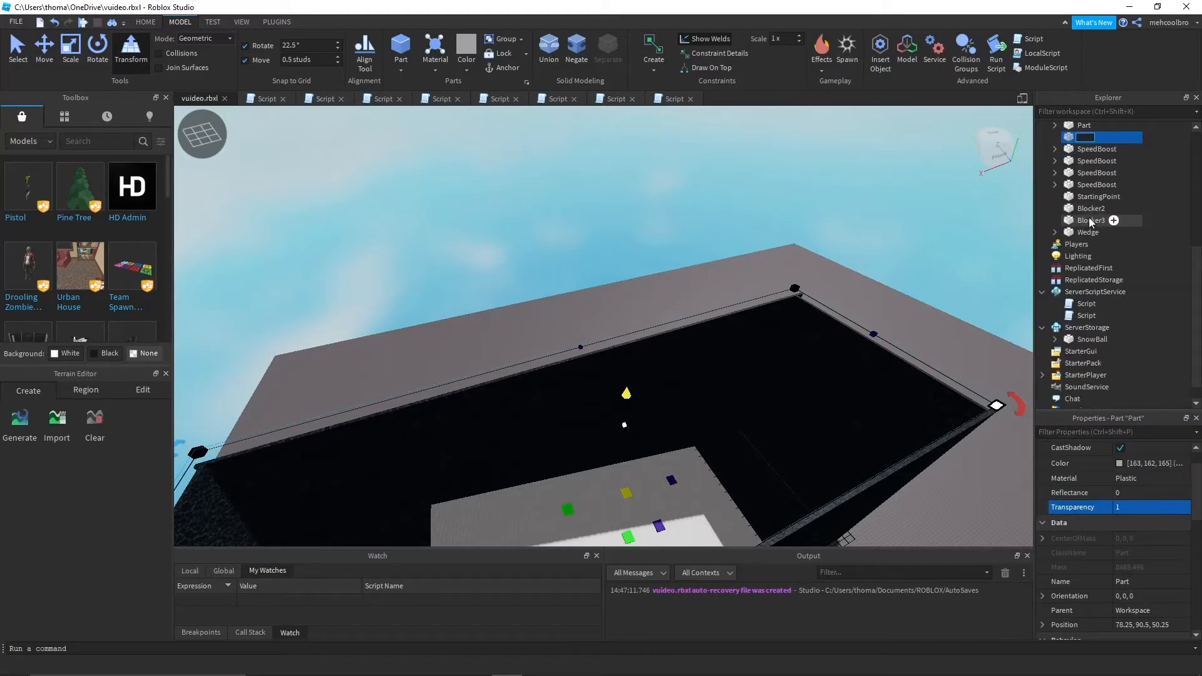
text(Snow)
key(Return)
right_click(1090, 136)
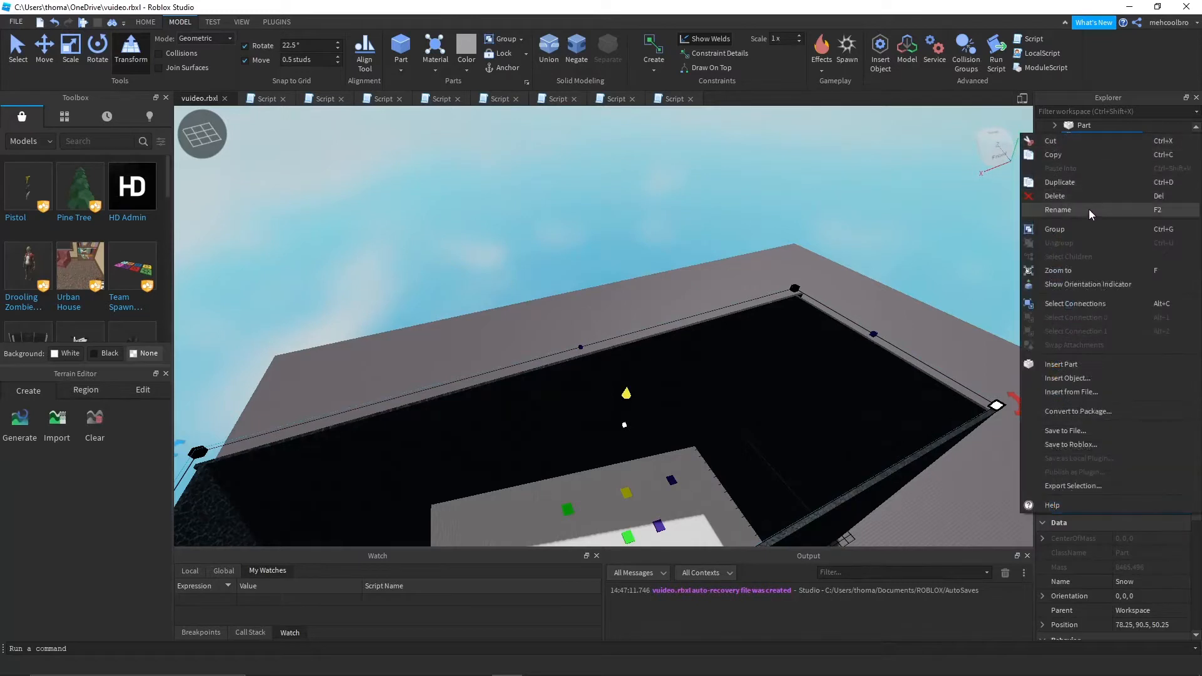
click(1090, 212)
key(End)
text(B)
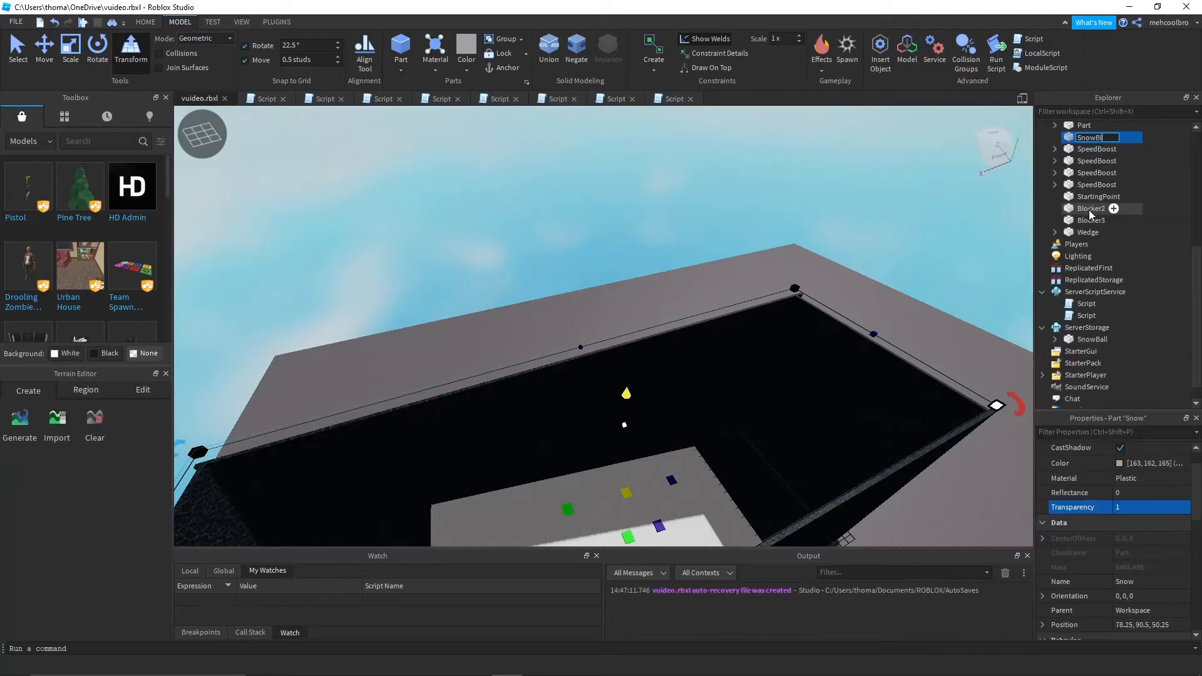
text(lock)
key(Return)
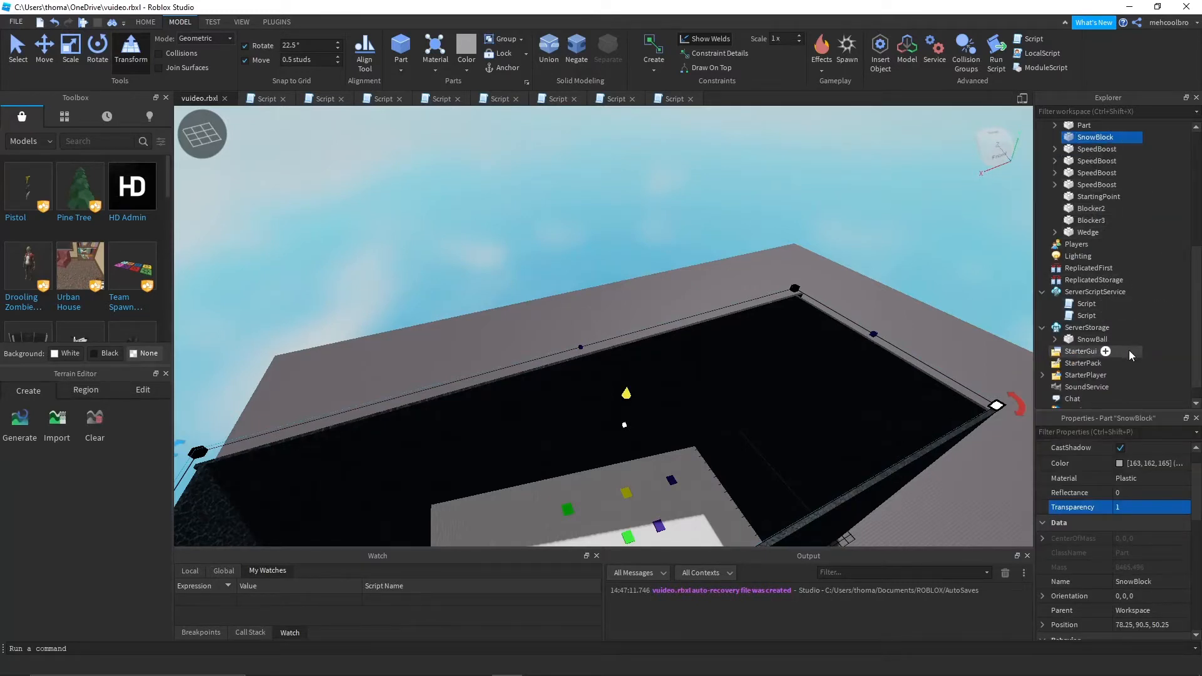
- Anchor the SnowBlock part and turn off its CanCollide property
scroll(1147, 515, down, 1)
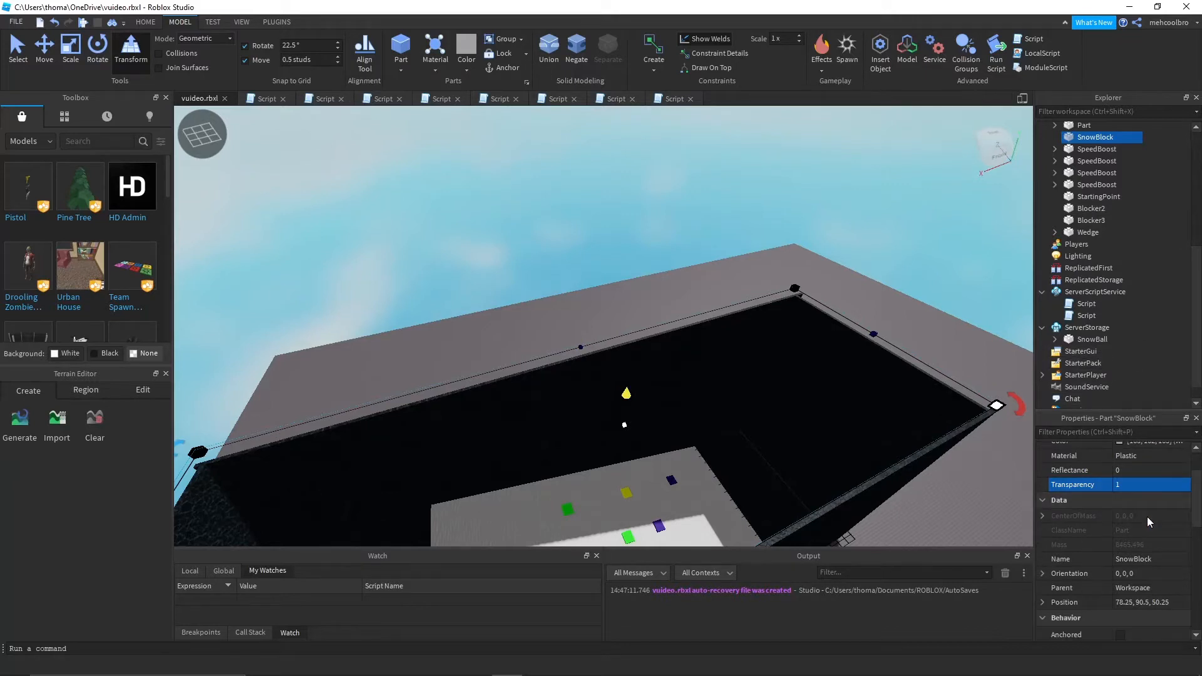
scroll(1148, 516, up, 3)
right_drag(958, 469, 937, 464)
scroll(1118, 495, down, 4)
scroll(1121, 534, down, 3)
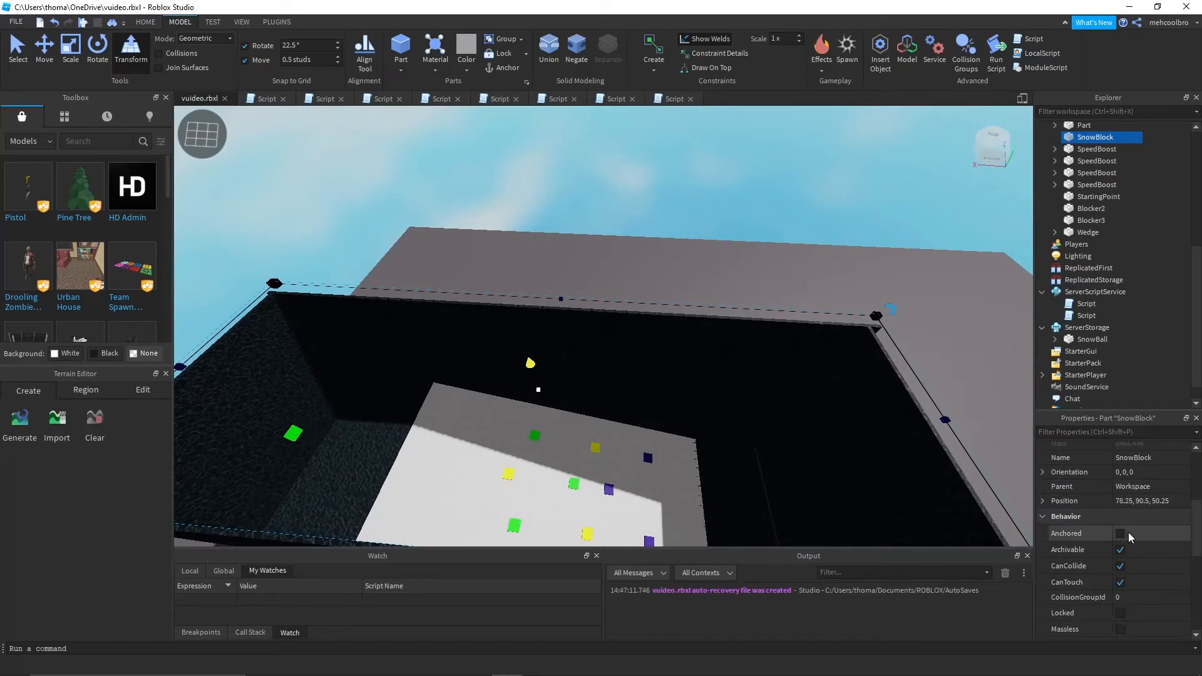
click(1121, 533)
click(1120, 566)
- Insert a ParticleEmitter into SnowBlock and view its particles along the length of the arena
right_drag(634, 469, 634, 468)
key(d)
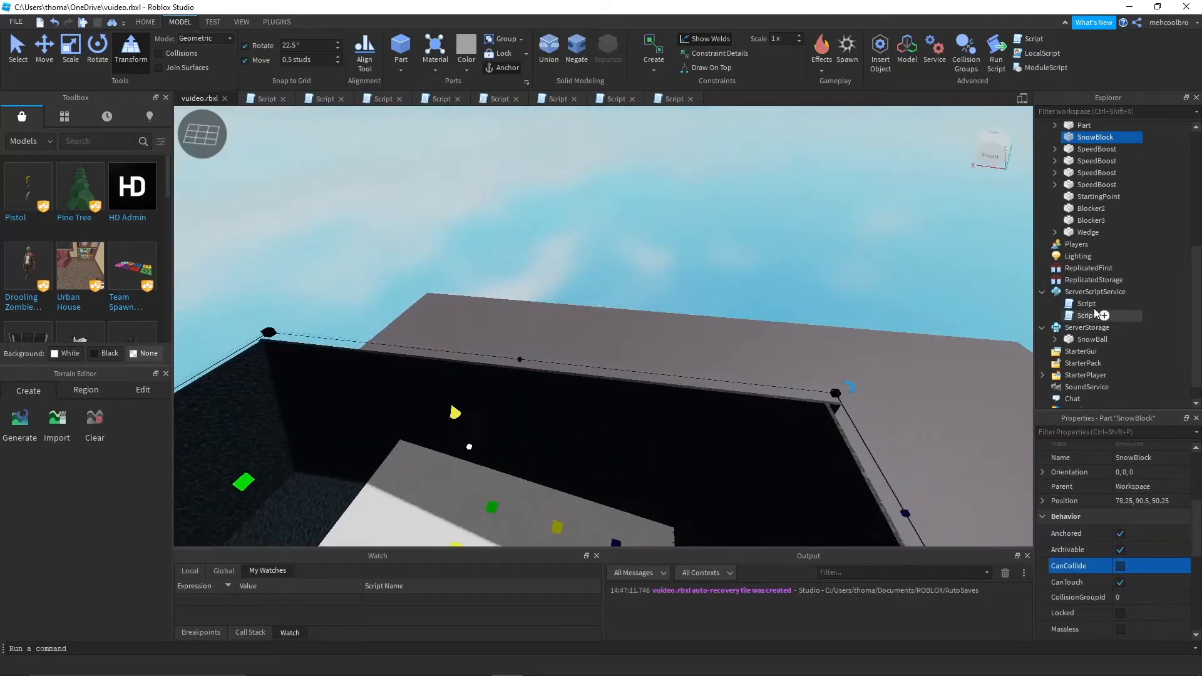
click(1122, 137)
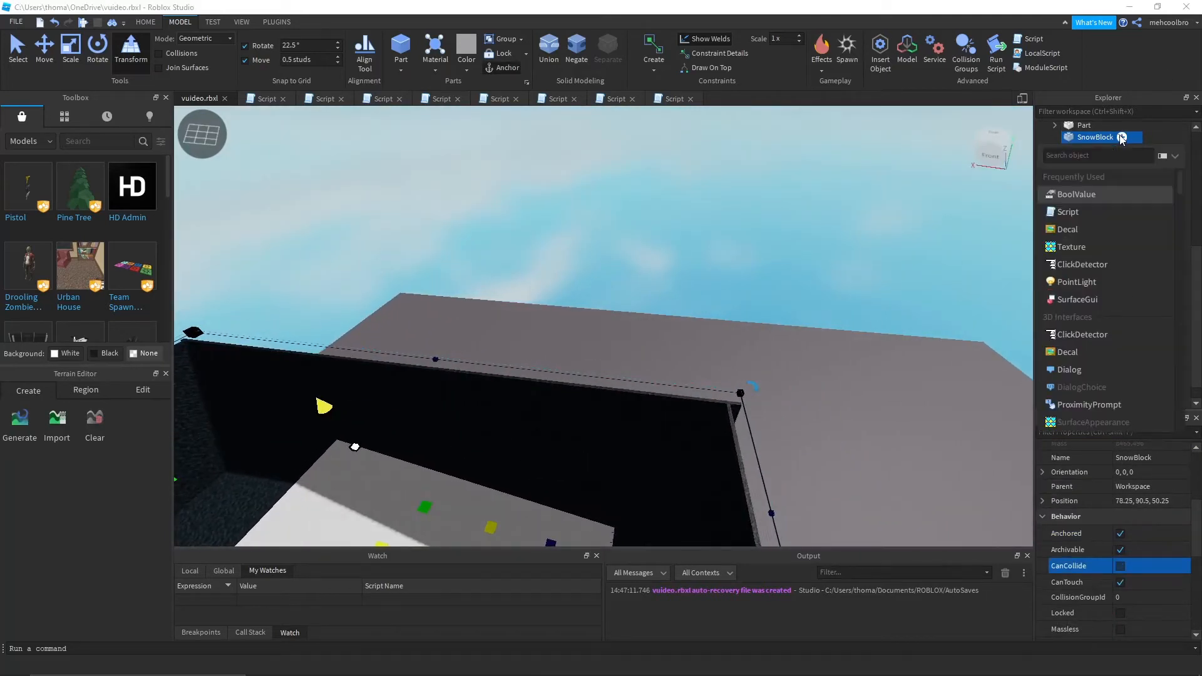
text(part)
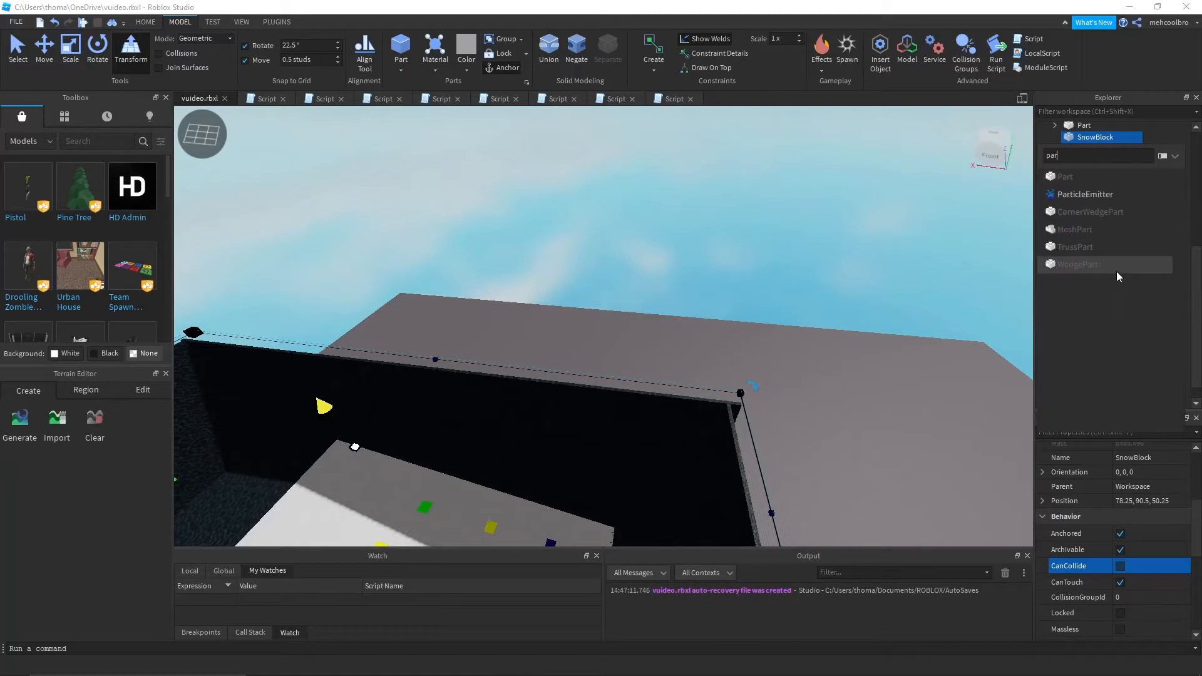
click(1074, 198)
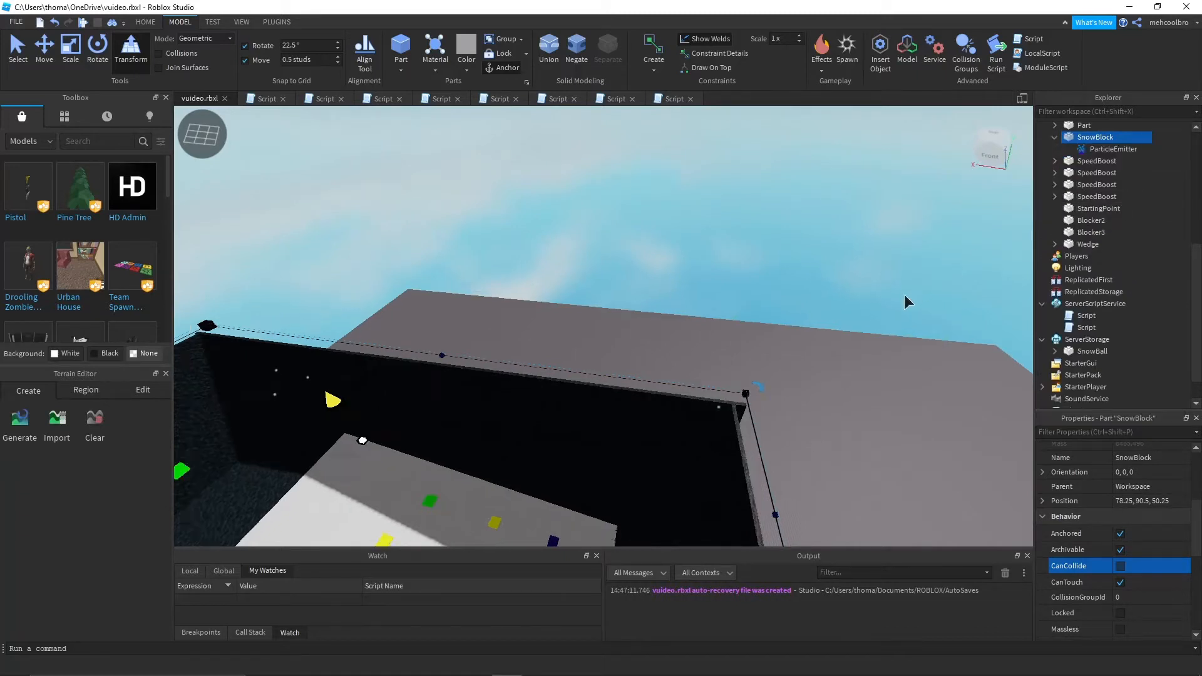
right_drag(904, 294, 905, 295)
key(w)
right_drag(987, 299, 986, 298)
right_drag(941, 240, 940, 240)
key(s)
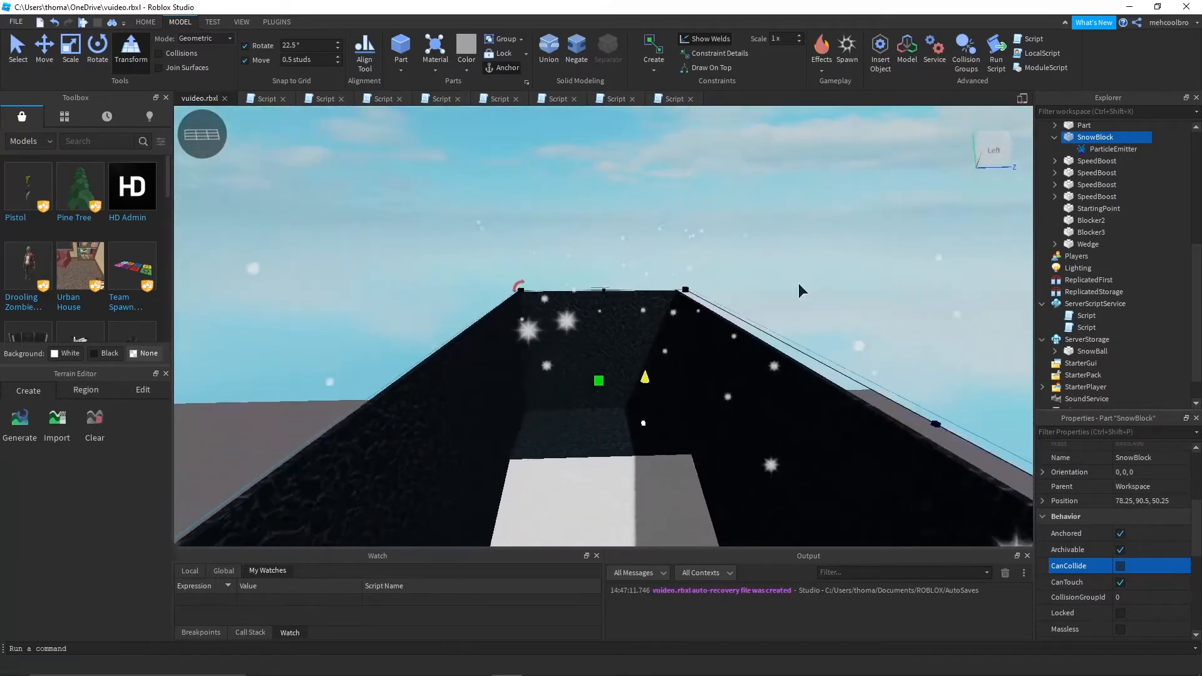
- Set the EmissionDirection of SnowBlock's ParticleEmitter to Bottom
scroll(1106, 506, down, 4)
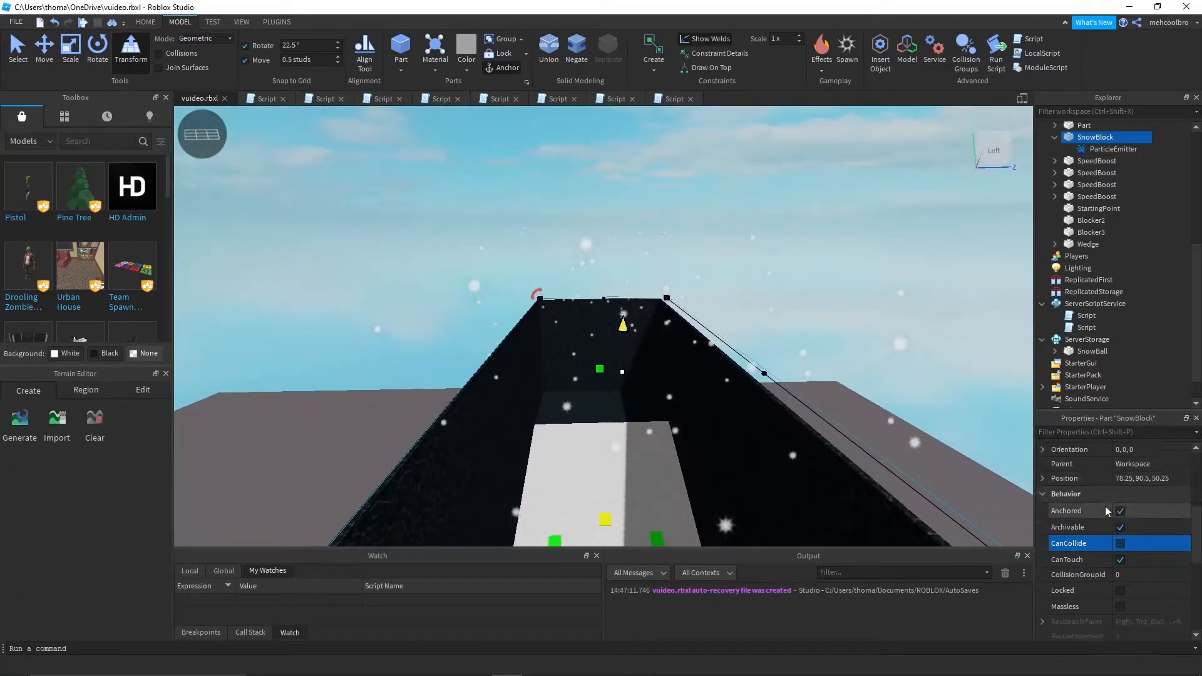
click(1109, 148)
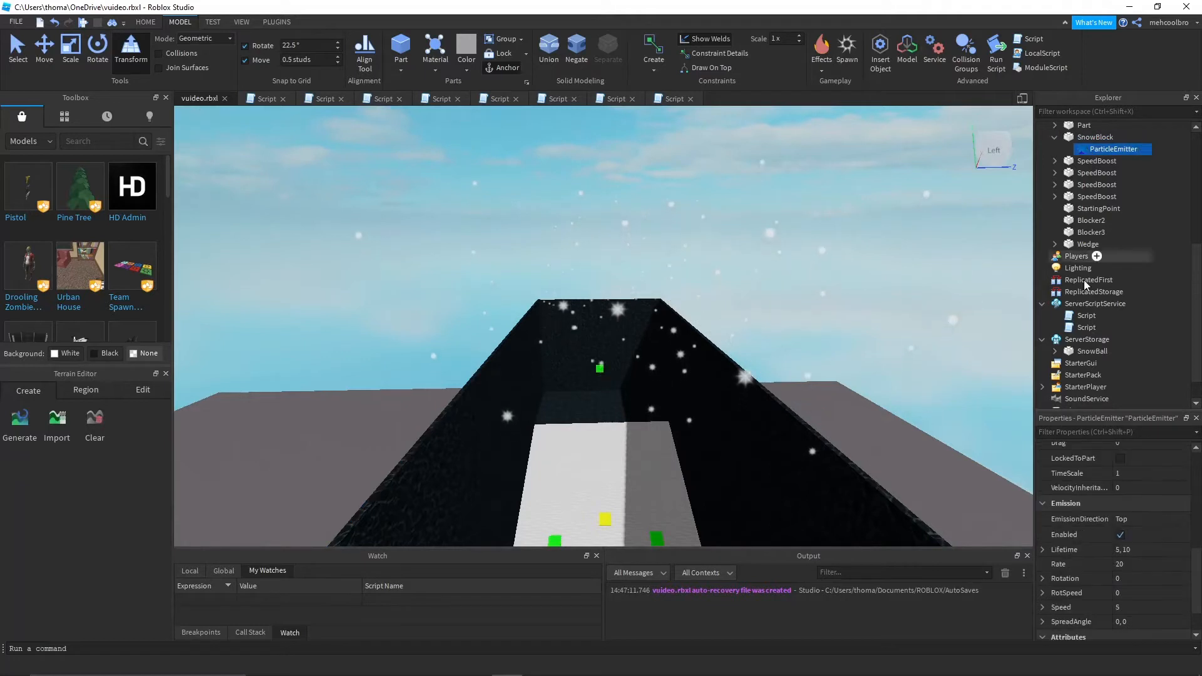
scroll(1079, 488, up, 2)
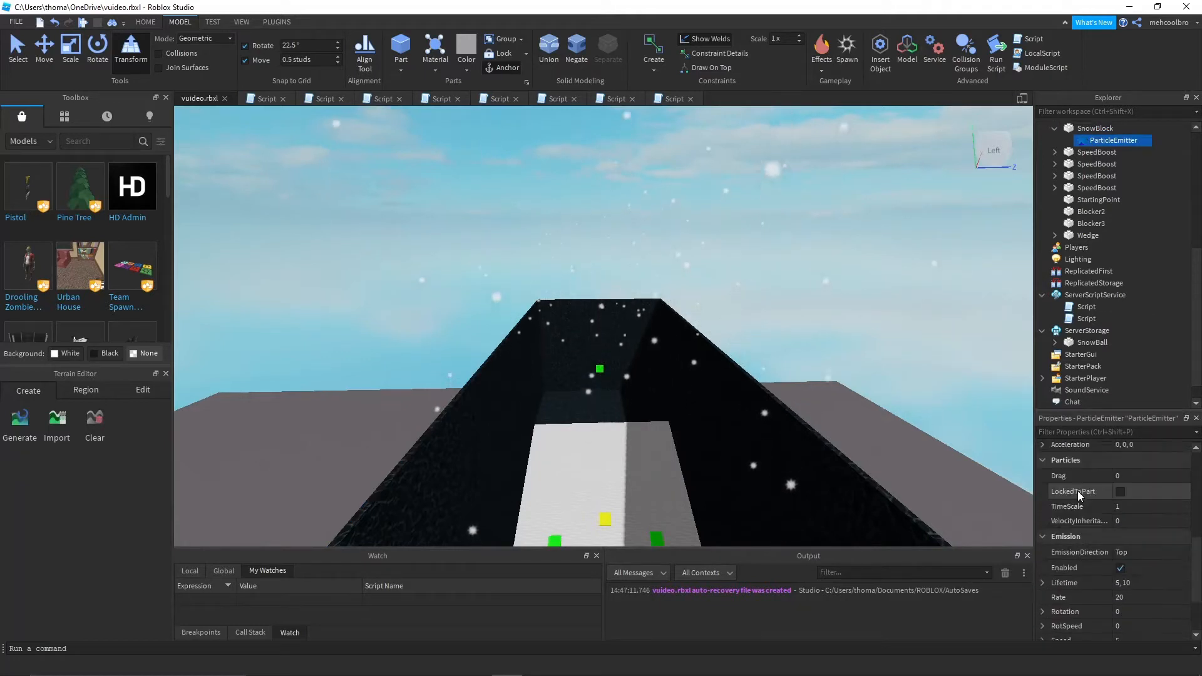
scroll(1114, 551, up, 1)
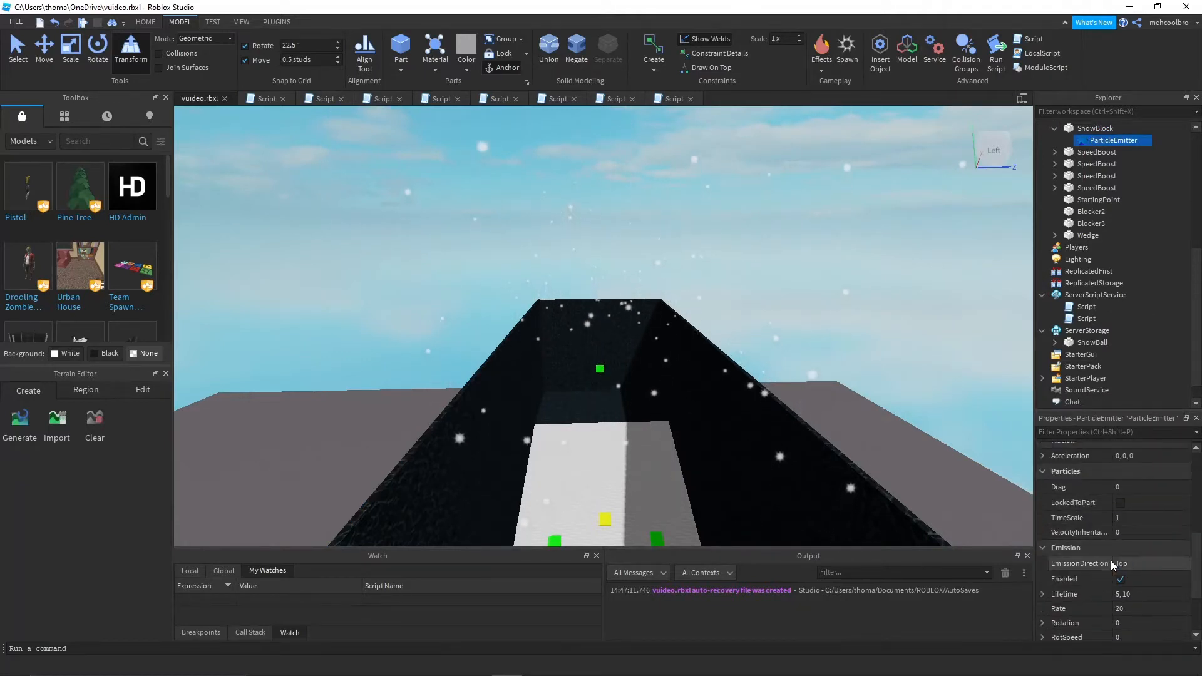
scroll(1111, 564, down, 4)
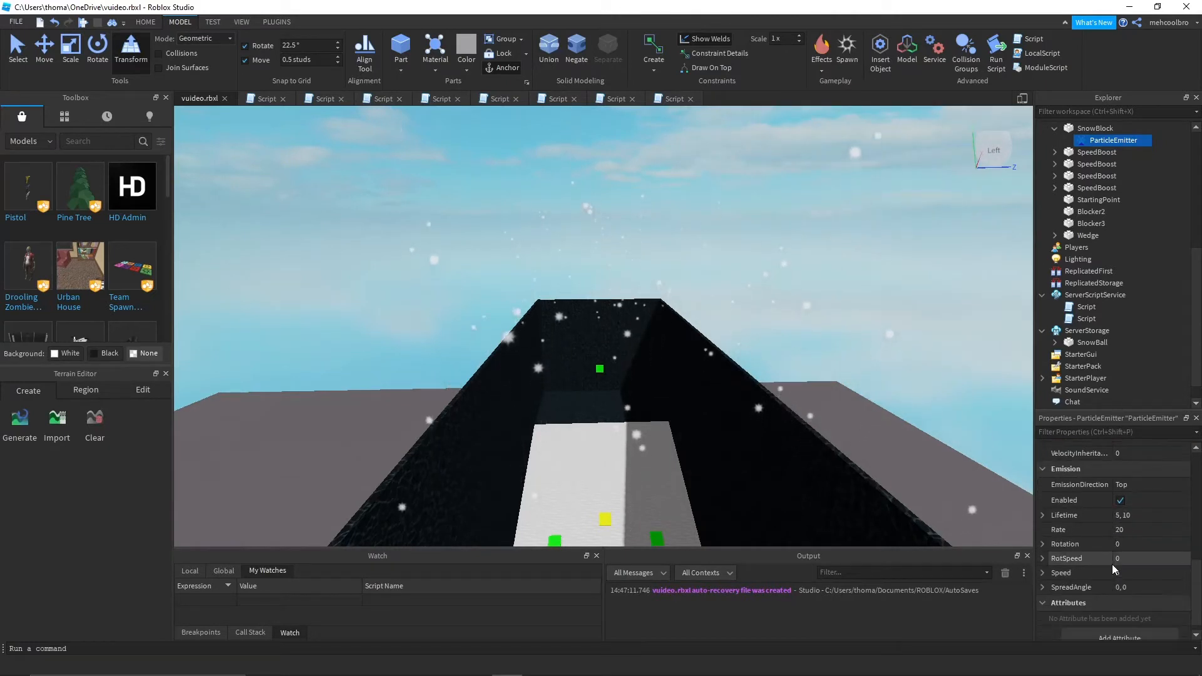
click(1145, 484)
click(1187, 486)
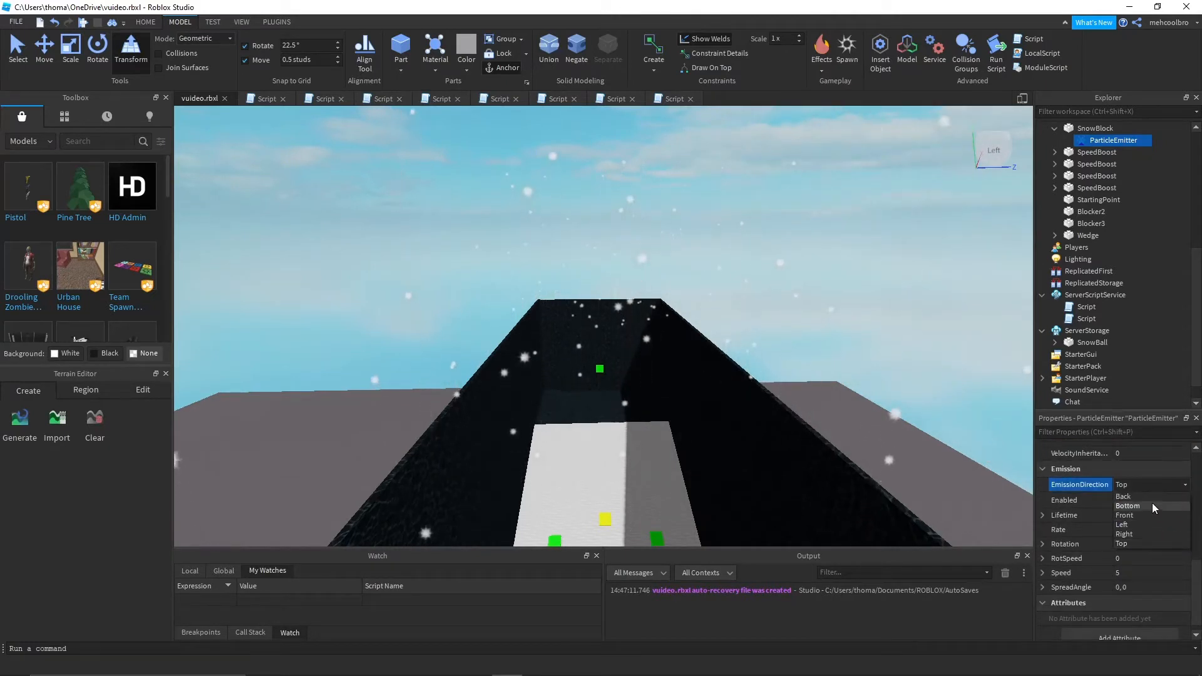
click(1151, 505)
- Examine from above and inside the arena how far the emitted particles fall toward the floor
right_drag(797, 444, 694, 238)
key(s)
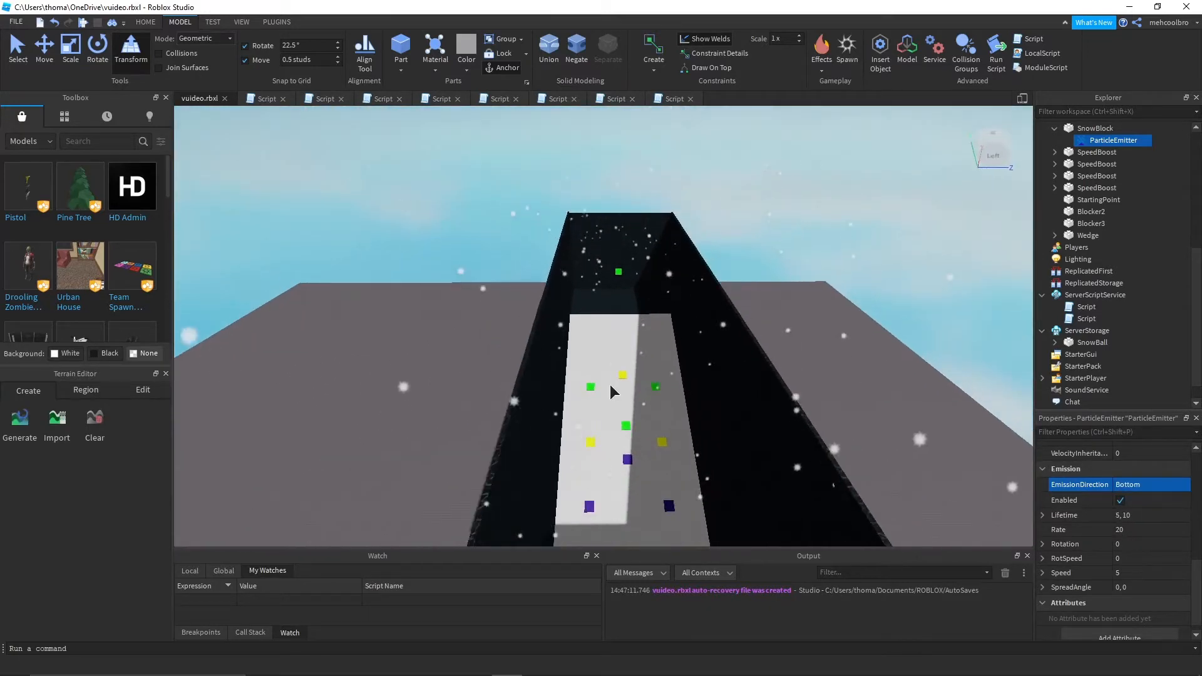
key(w)
right_drag(645, 404, 660, 412)
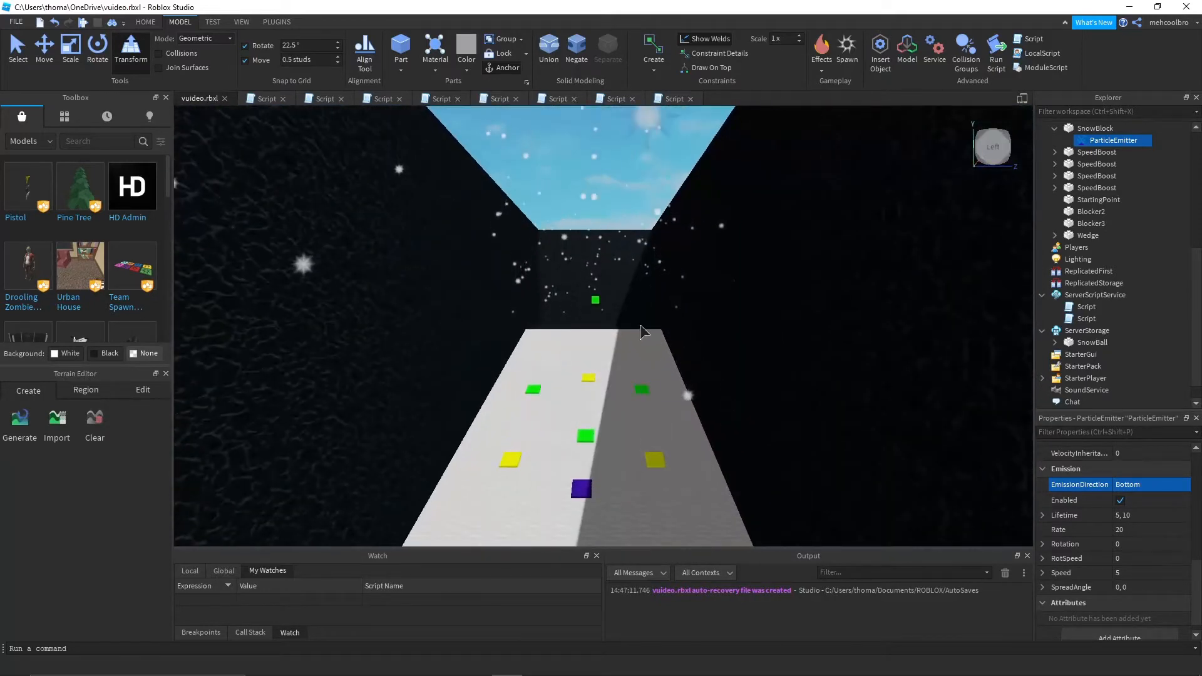
right_drag(640, 324, 641, 284)
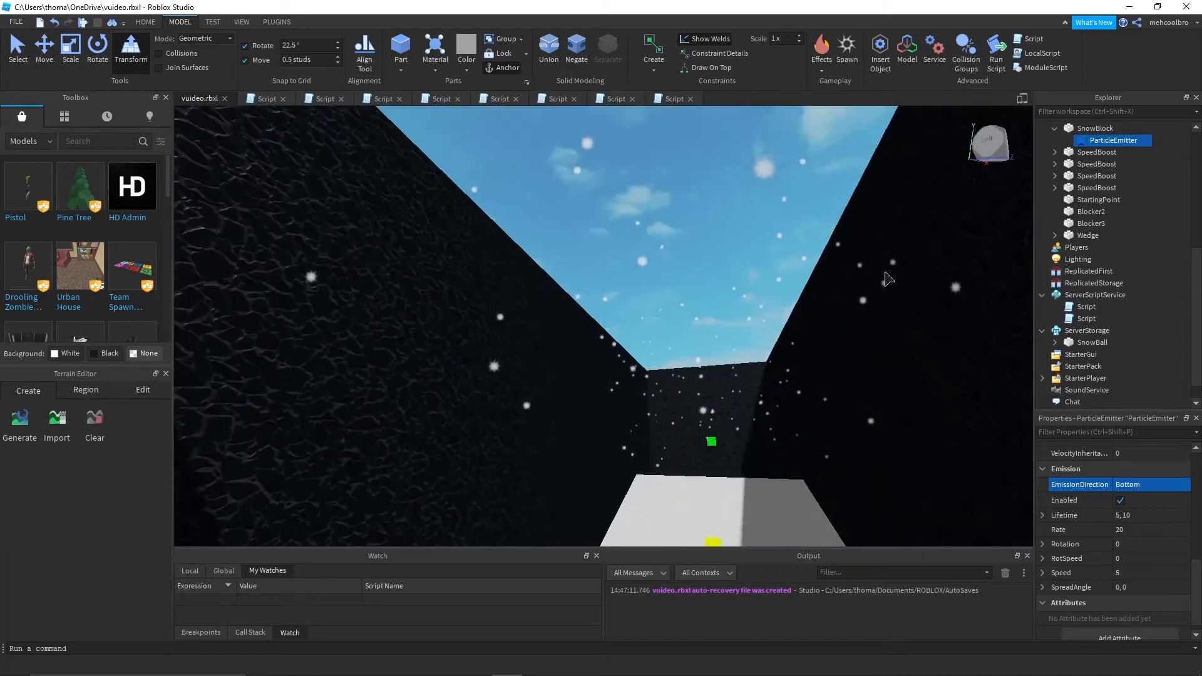
right_drag(945, 437, 805, 439)
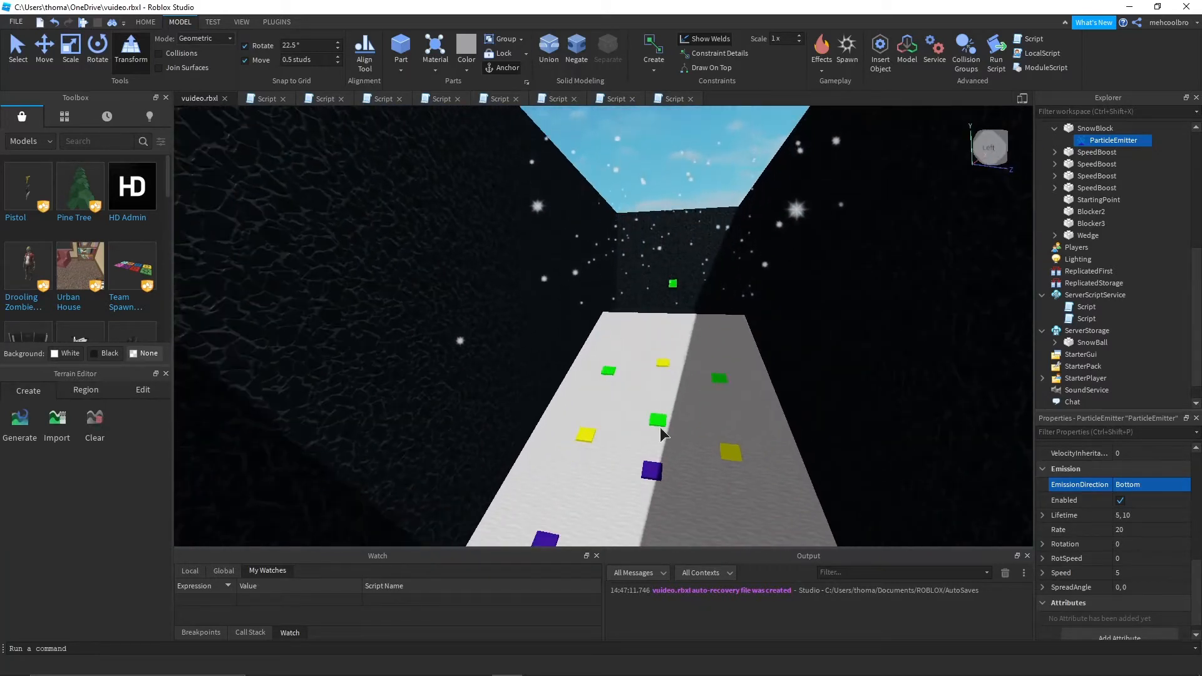
right_drag(666, 429, 626, 410)
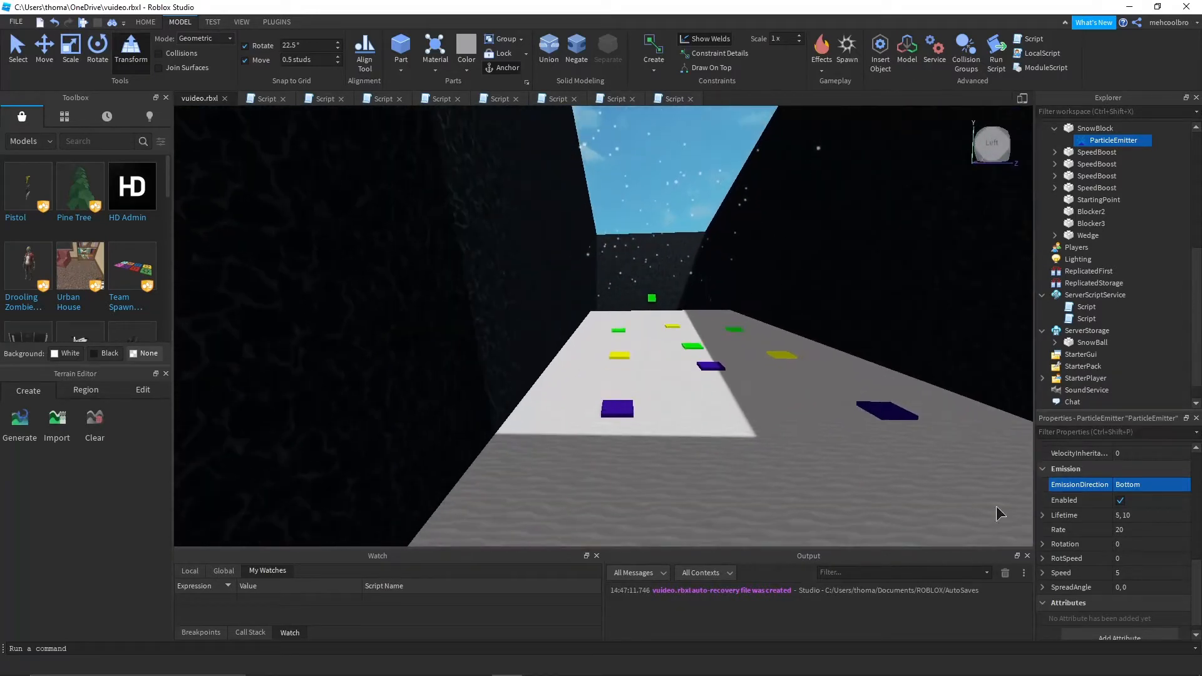
- Set the ParticleEmitter's Lifetime to 15 and check the falling particles inside the arena
click(1146, 515)
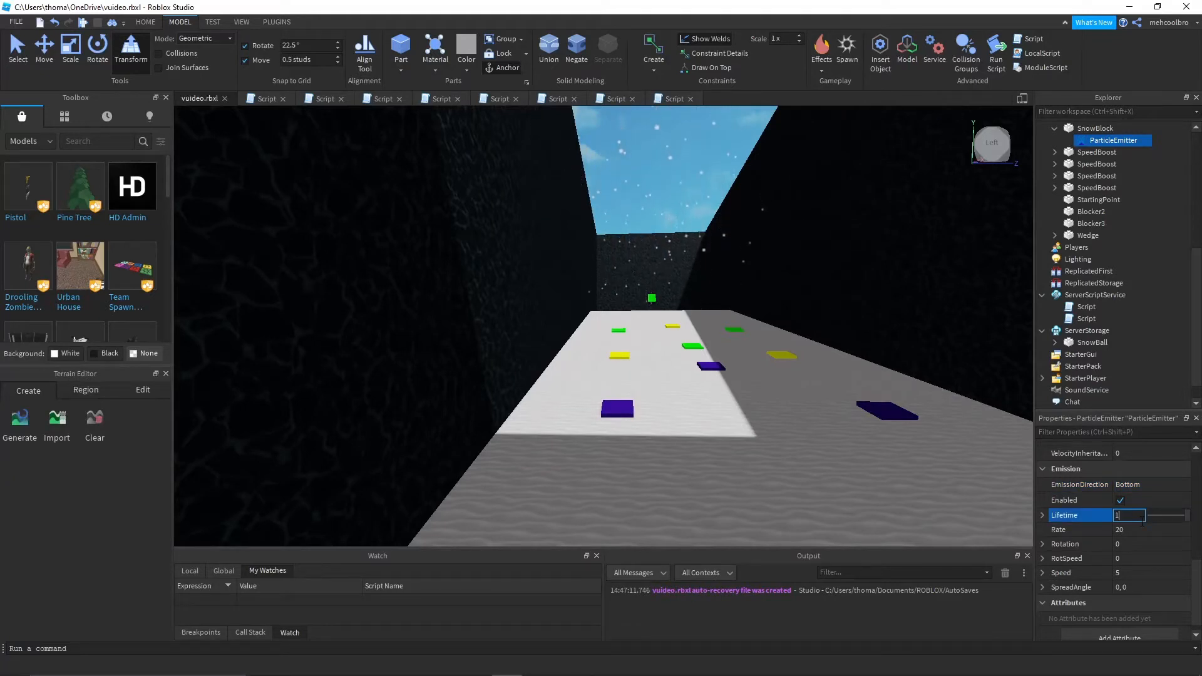
right_drag(749, 396, 749, 396)
right_drag(702, 348, 691, 340)
right_drag(727, 273, 727, 273)
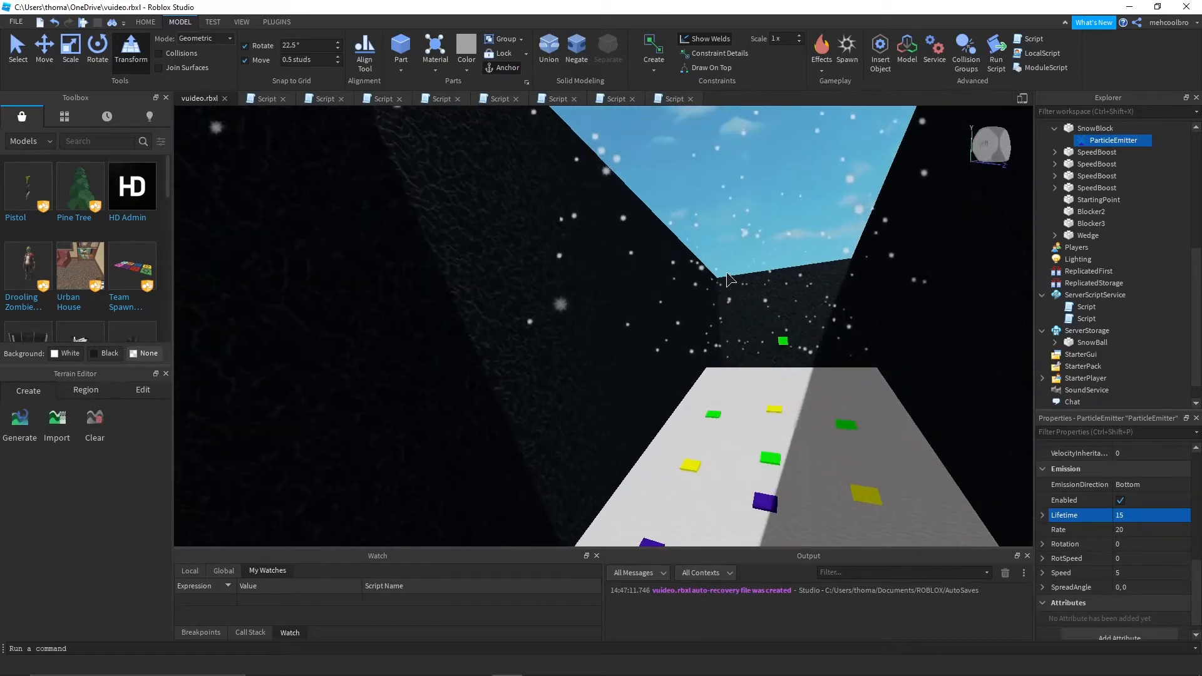
right_drag(768, 392, 764, 379)
- Set the ParticleEmitter's Lifetime to 20
click(1133, 514)
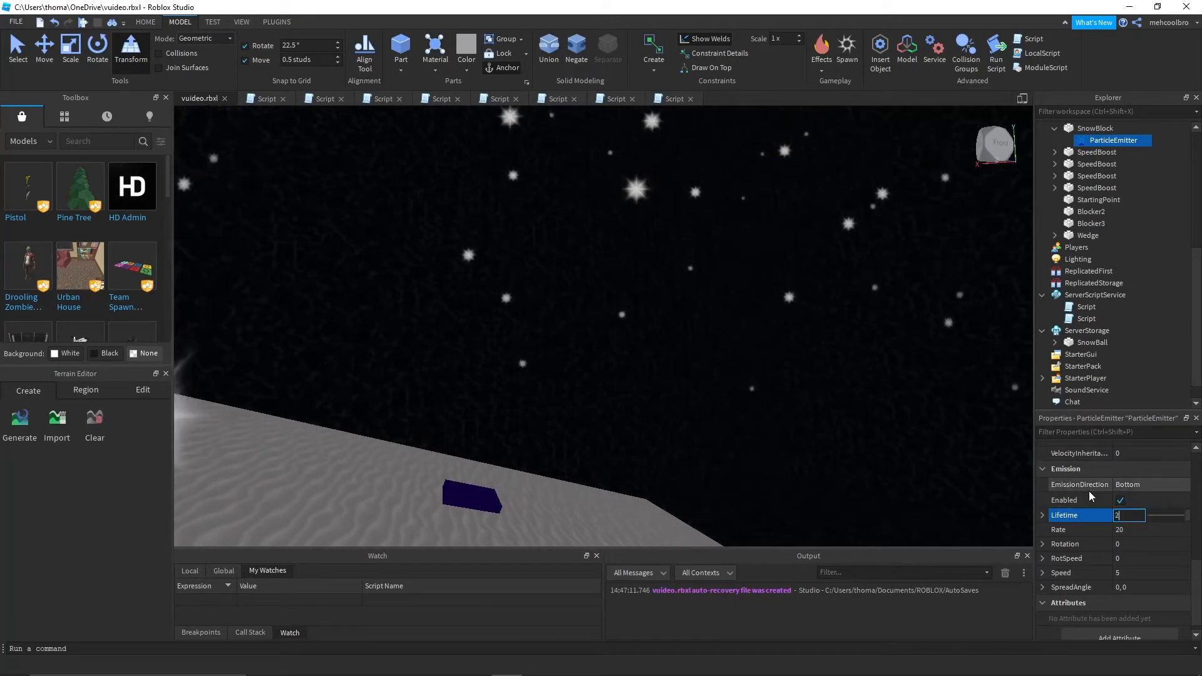
text(20)
key(Return)
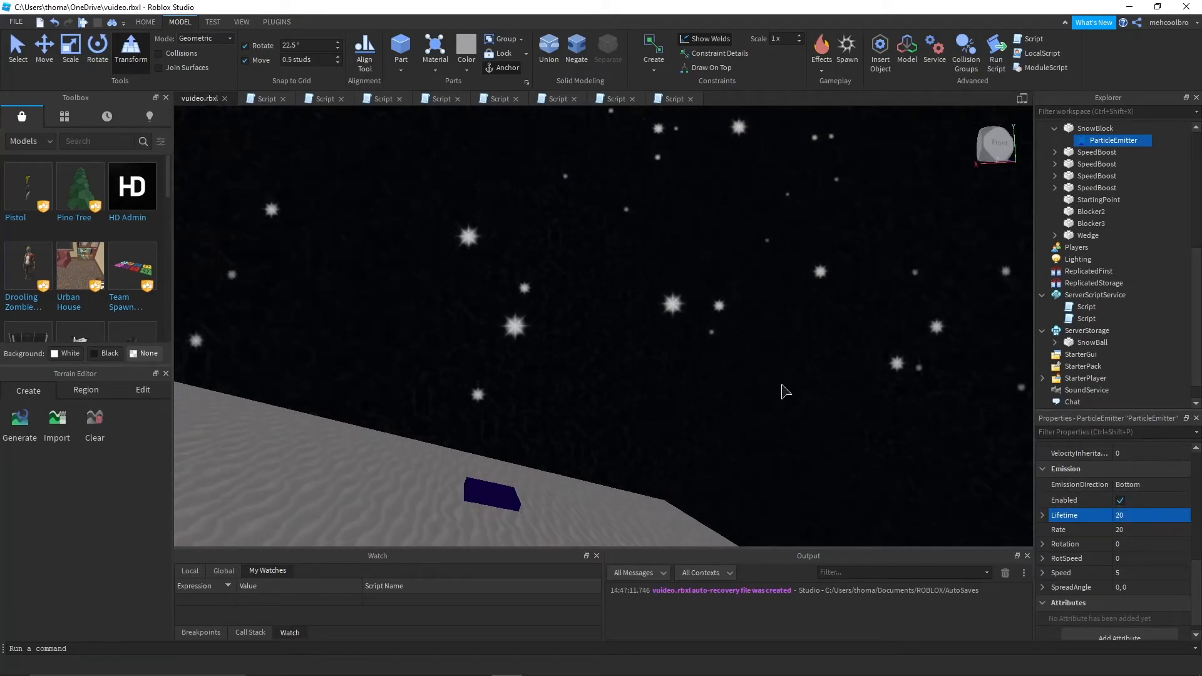
- Set the ParticleEmitter's Rate to 50 and check the snow density along the arena
right_drag(784, 389, 783, 387)
key(s)
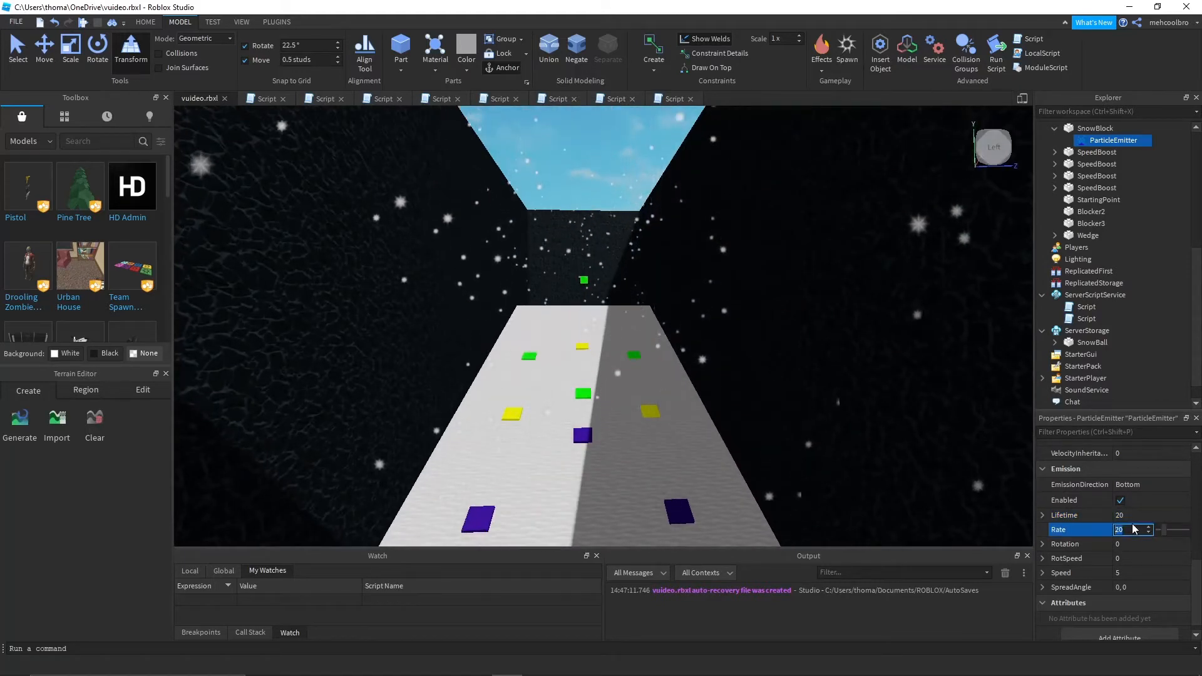
key(Return)
right_drag(814, 419, 809, 397)
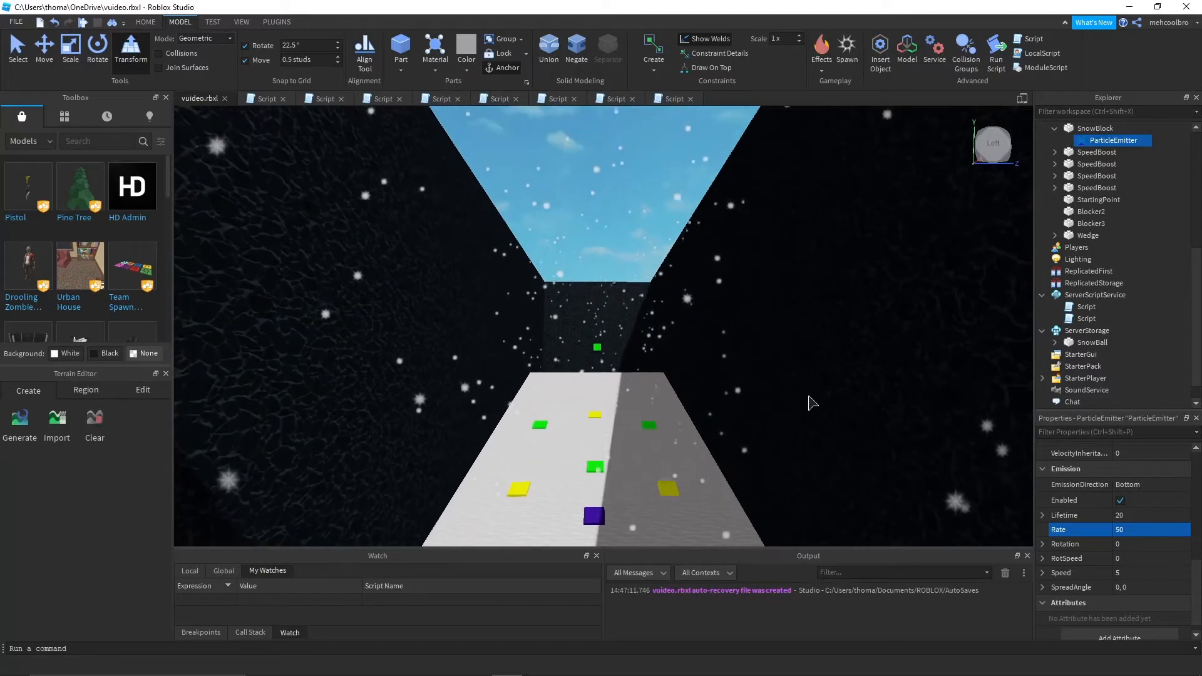
right_drag(781, 469, 729, 444)
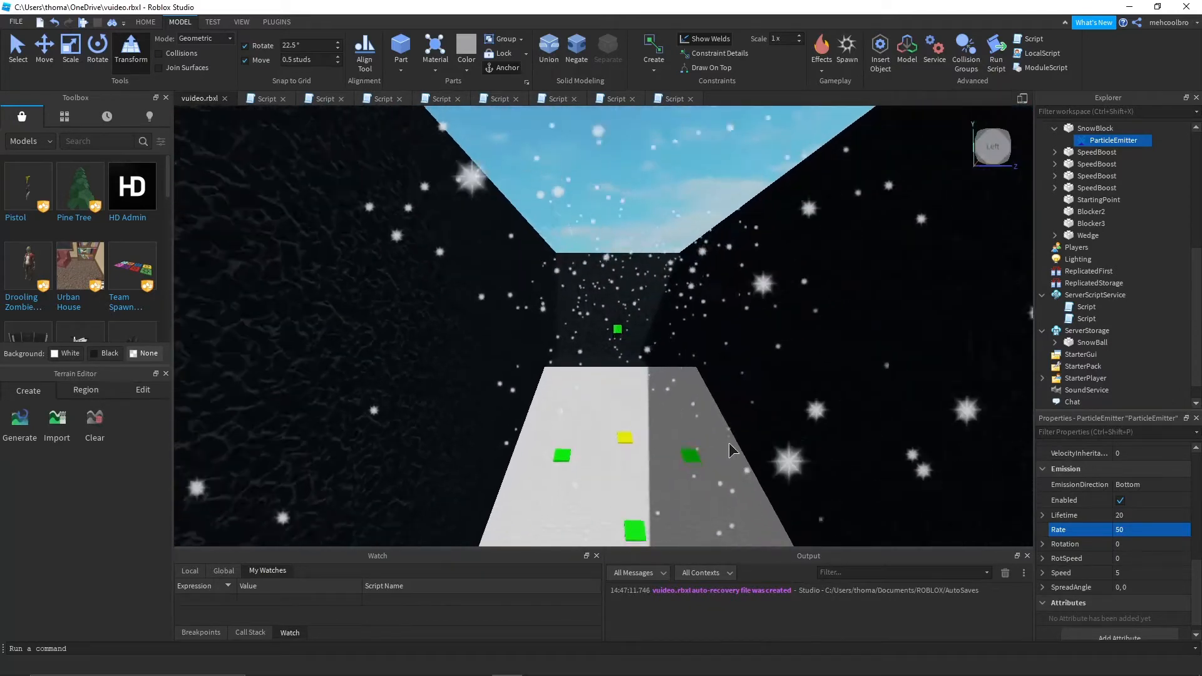
- Set the ParticleEmitter's Speed to 10 and check the snowfall inside the arena
scroll(729, 444, down, 3)
scroll(729, 444, up, 2)
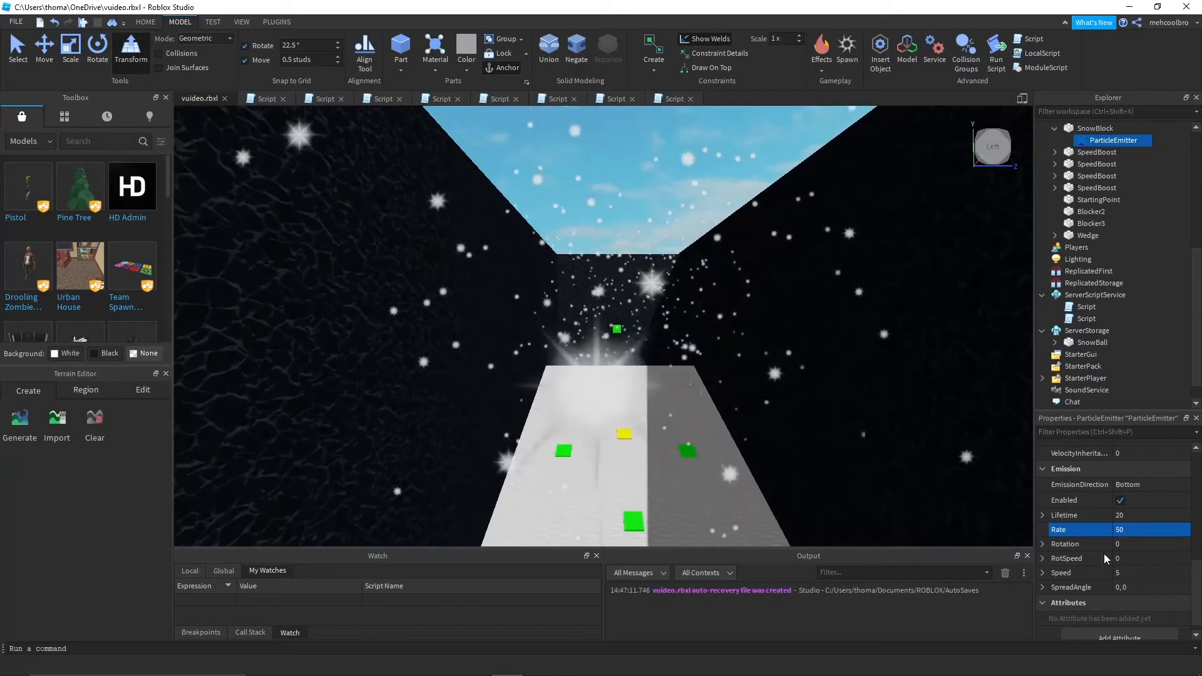
right_drag(972, 508, 945, 500)
scroll(945, 499, up, 1)
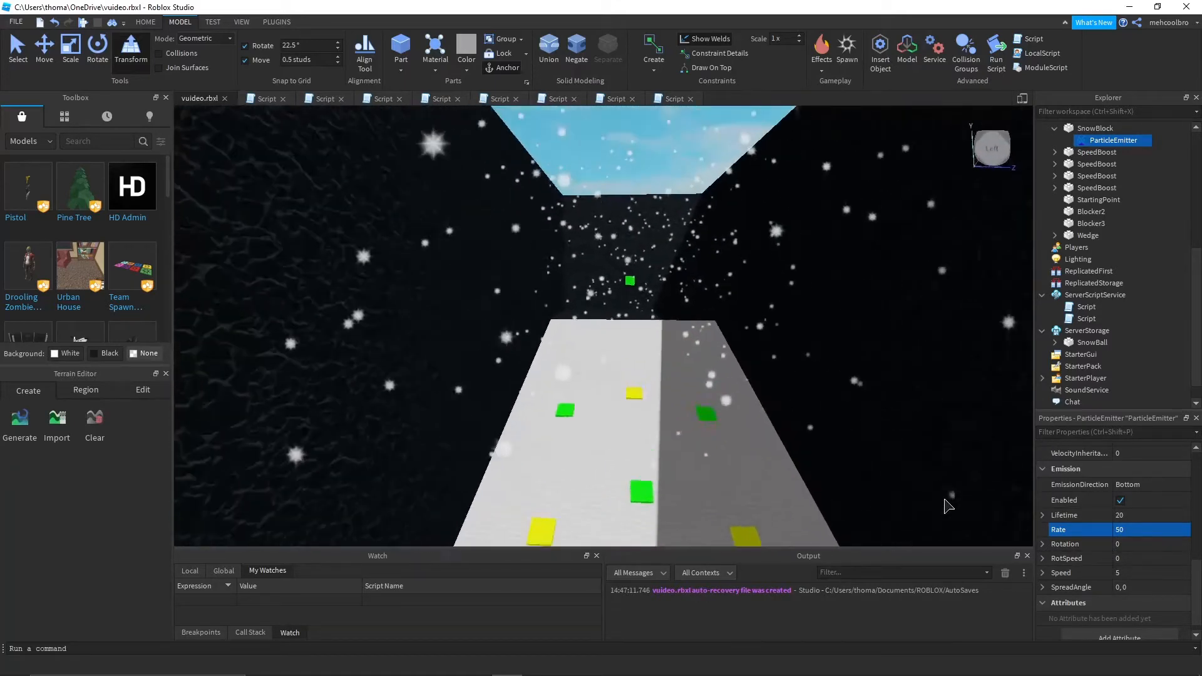
scroll(1100, 554, down, 1)
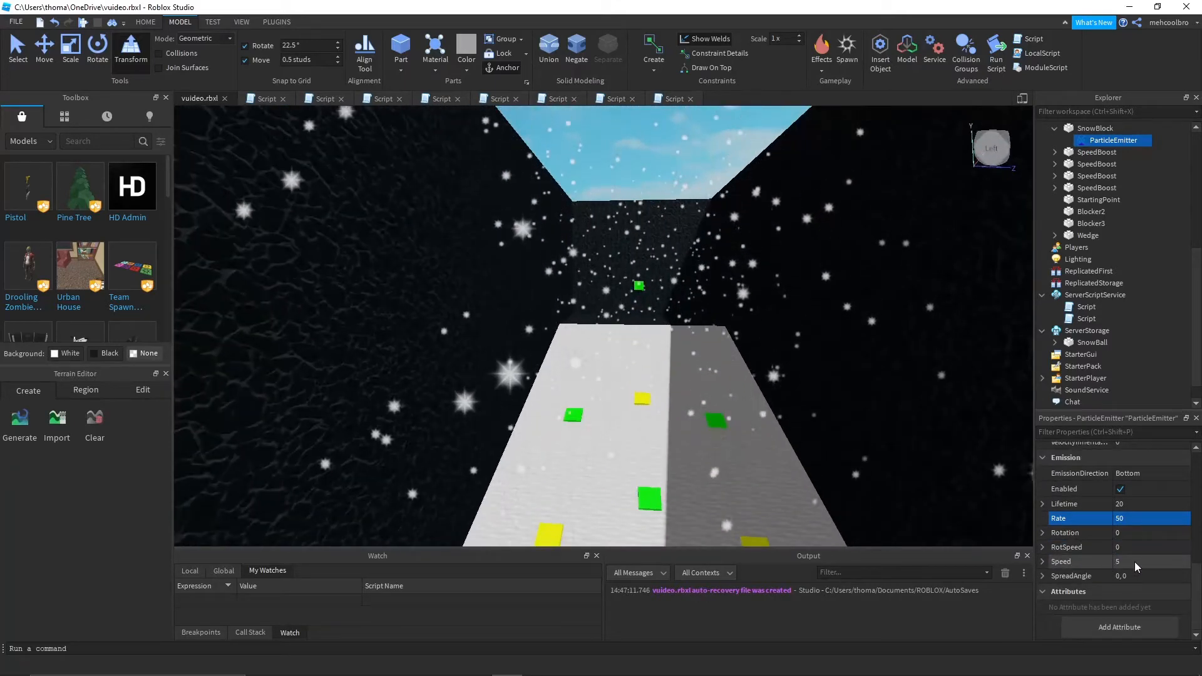
click(1136, 561)
text(10)
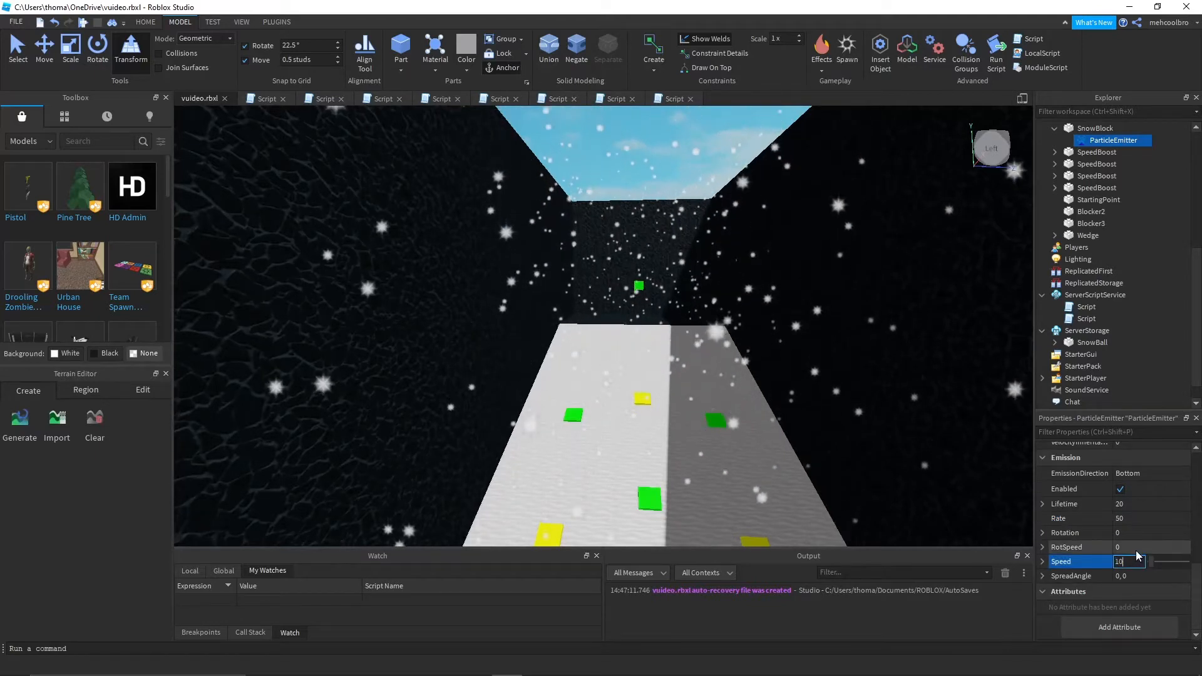
right_drag(805, 319, 794, 300)
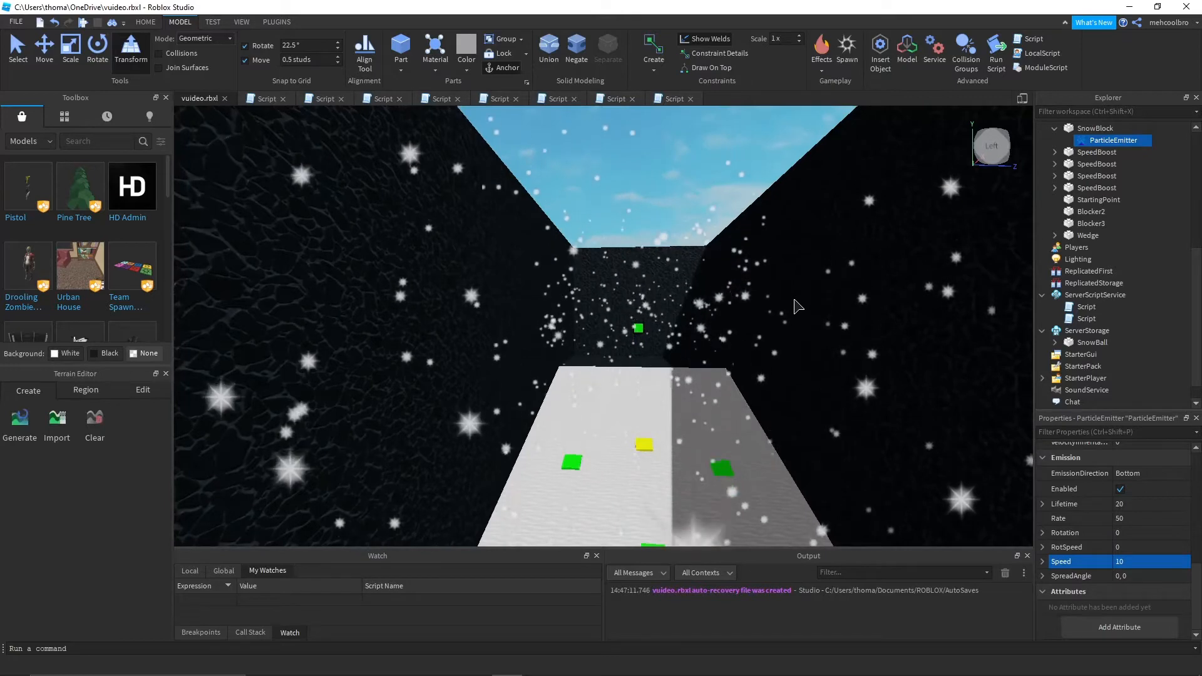
- Set the ParticleEmitter's Speed to 1 and check how the snow falls from the sky to the arena floor
right_click(794, 300)
right_drag(724, 313, 722, 149)
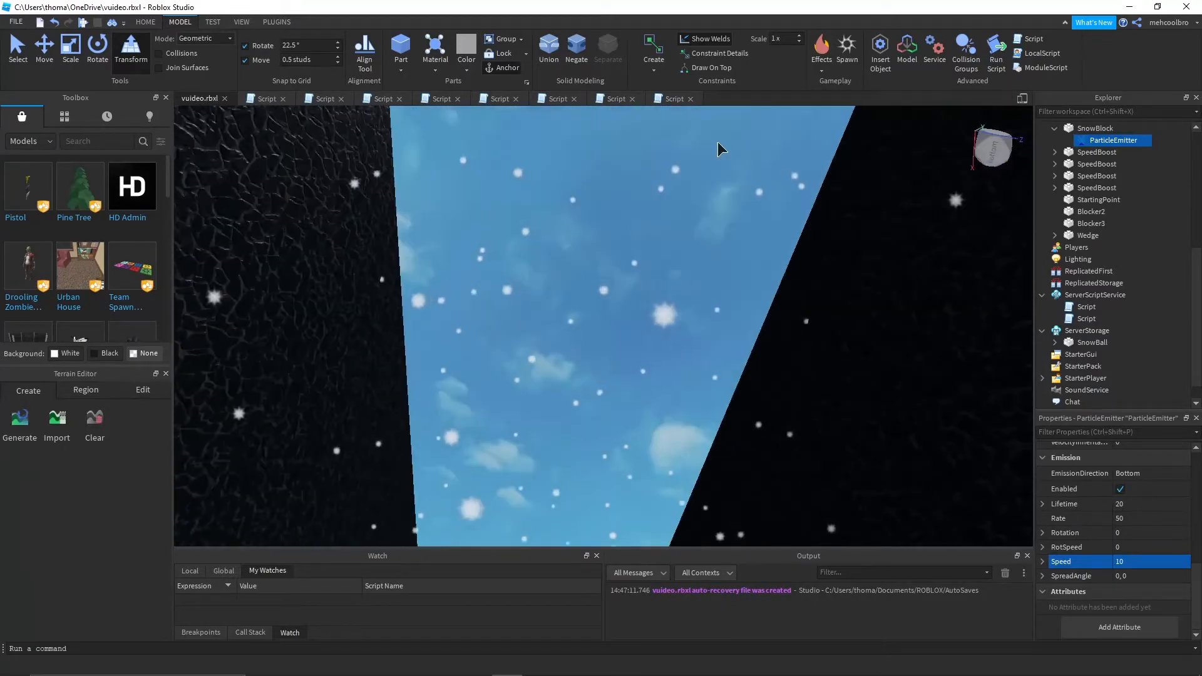
mouse_move(733, 302)
right_down()
mouse_move(727, 317)
mouse_move(714, 303)
right_up()
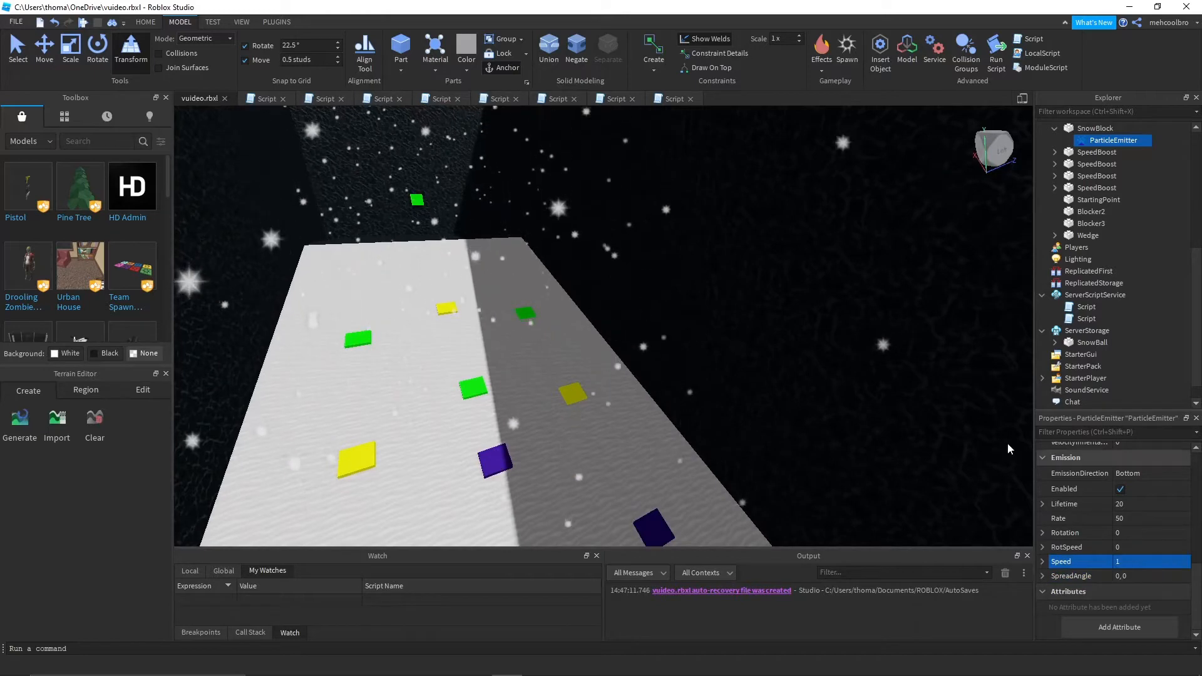
right_drag(1009, 449, 660, 365)
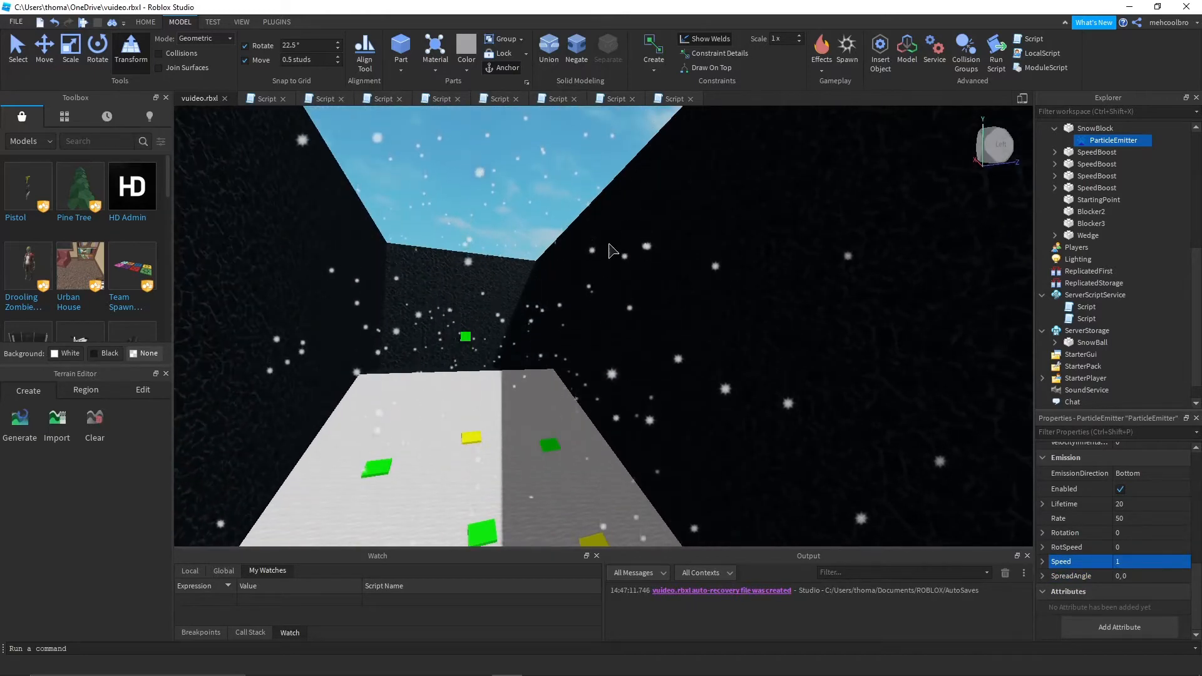
right_drag(557, 325, 659, 226)
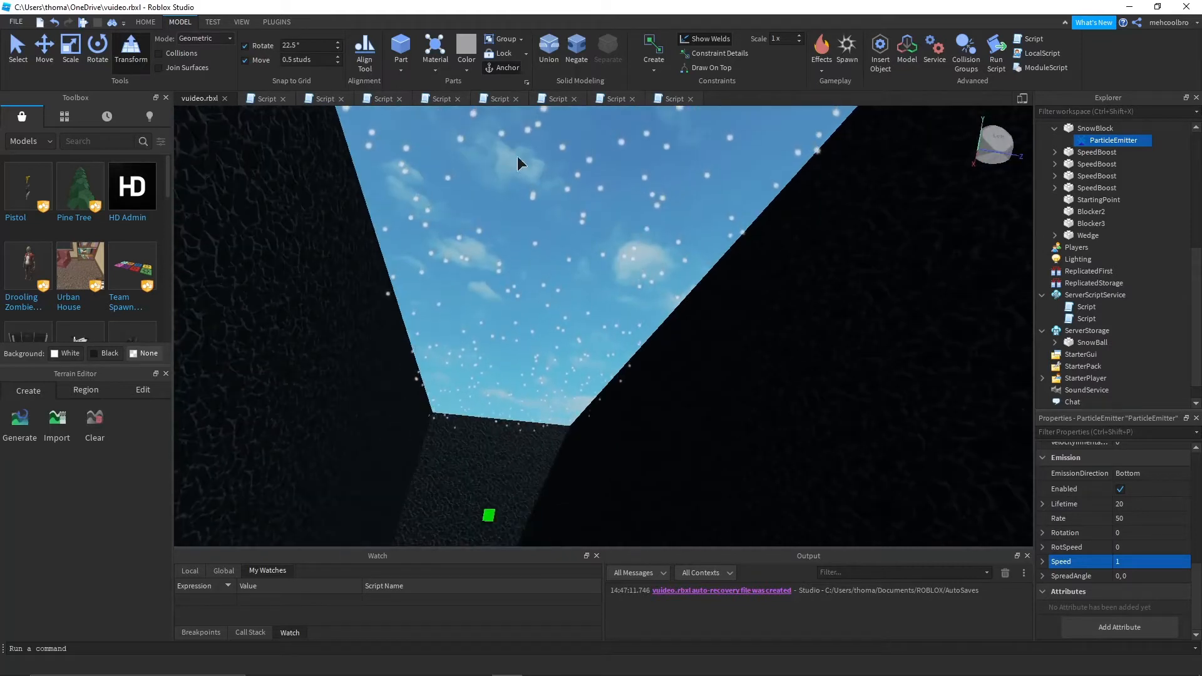
- Raise the ParticleEmitter's Speed to 10 and view the snowfall along the arena floor
click(1128, 567)
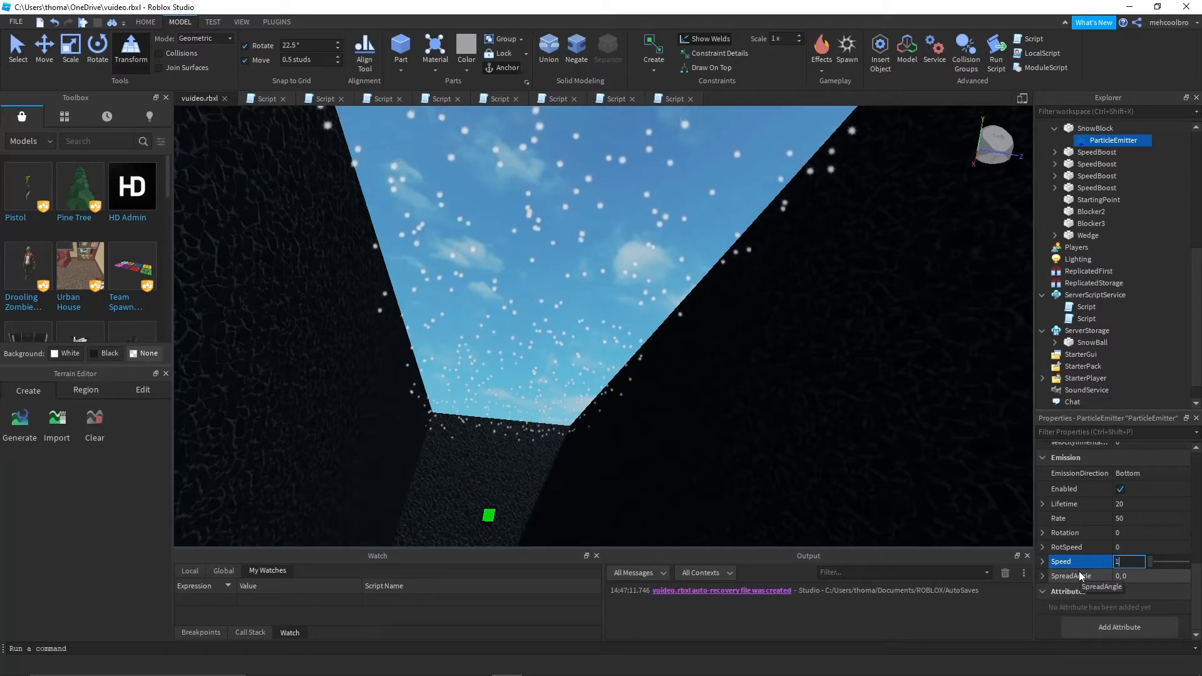
right_drag(752, 270, 752, 270)
right_drag(850, 414, 849, 414)
key(w)
key(s)
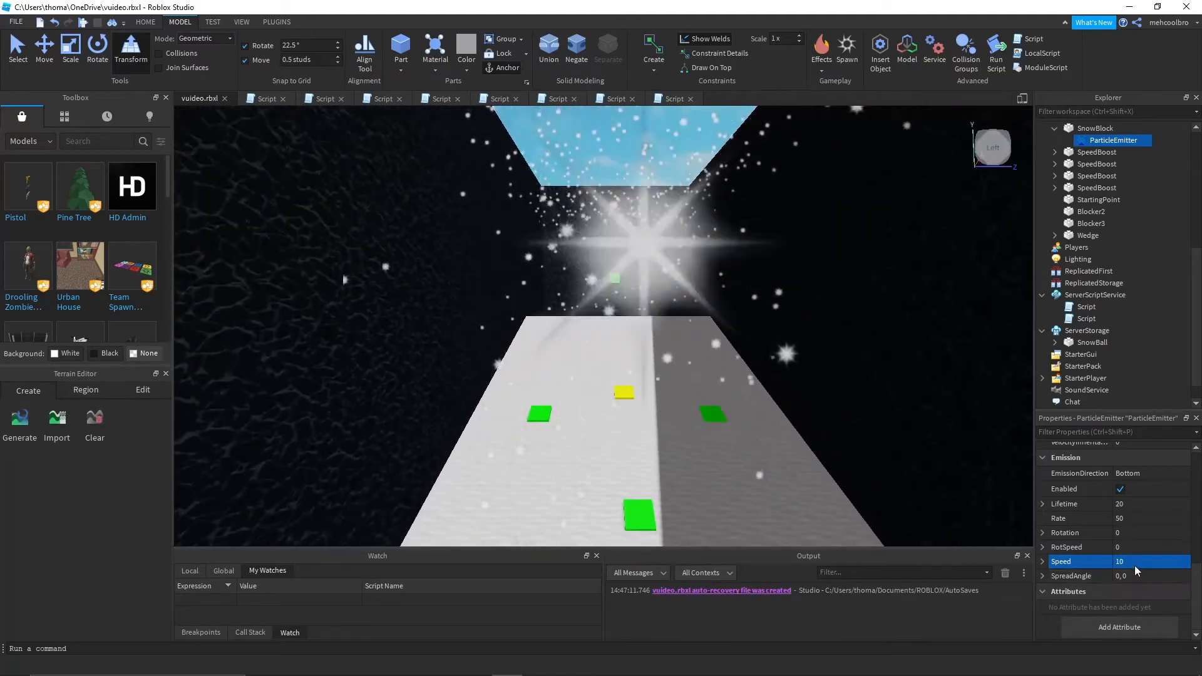
- Set the ParticleEmitter's Speed to 5
click(1139, 562)
scroll(1179, 538, up, 3)
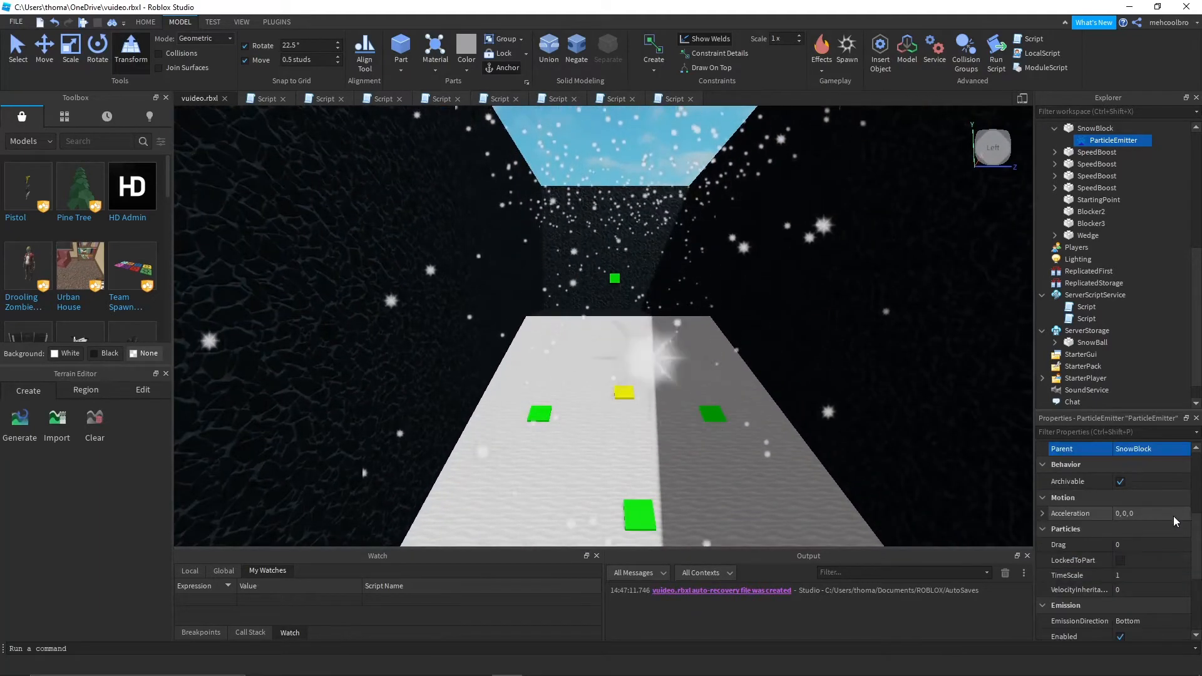
scroll(1110, 555, down, 4)
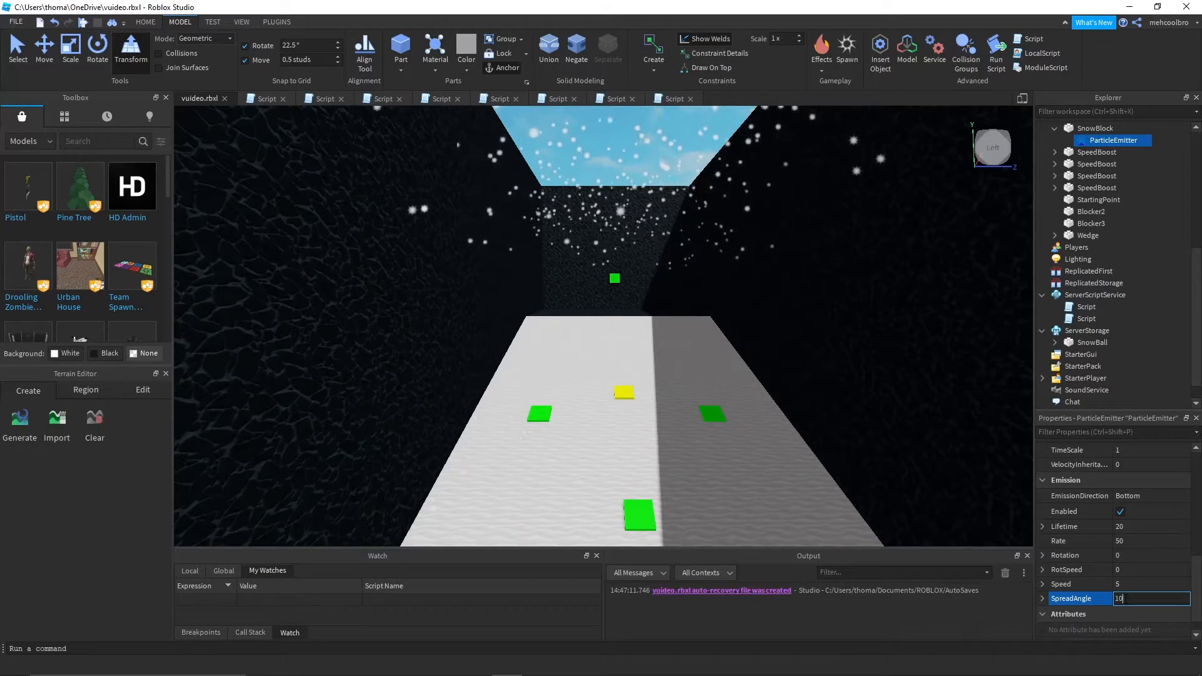
- Set the ParticleEmitter's SpreadAngle to 10 on both X and Y and check the spread of the snow in the arena
click(1042, 599)
scroll(1096, 573, down, 2)
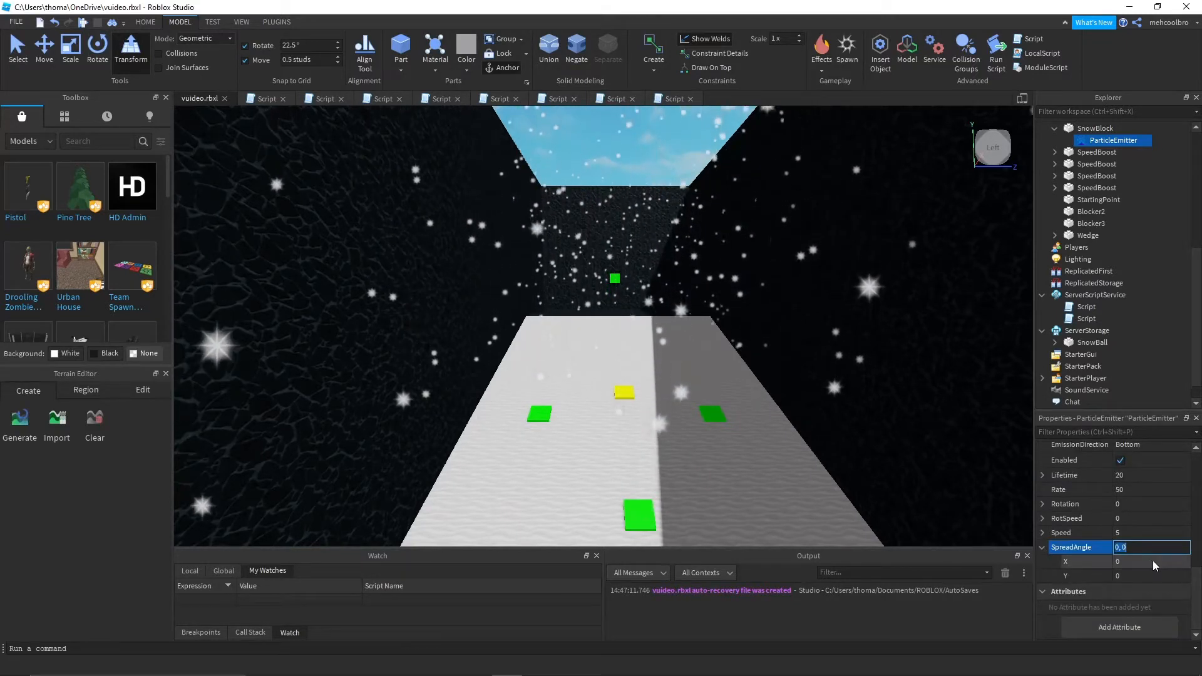
key(Return)
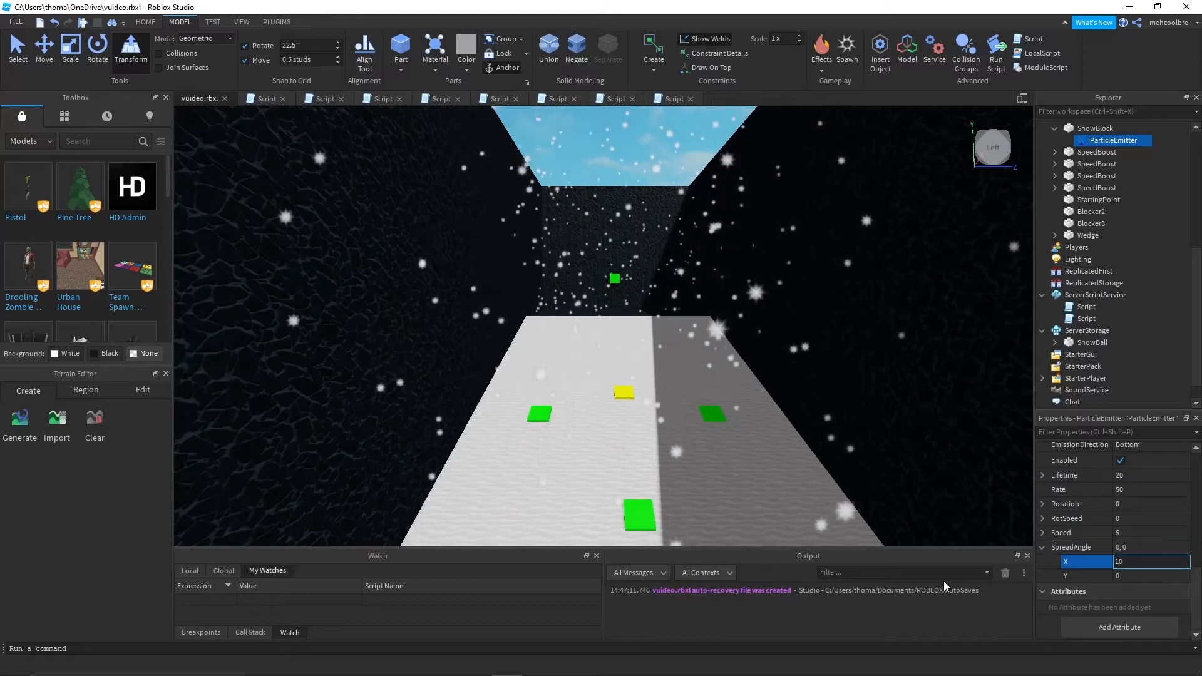
click(1094, 571)
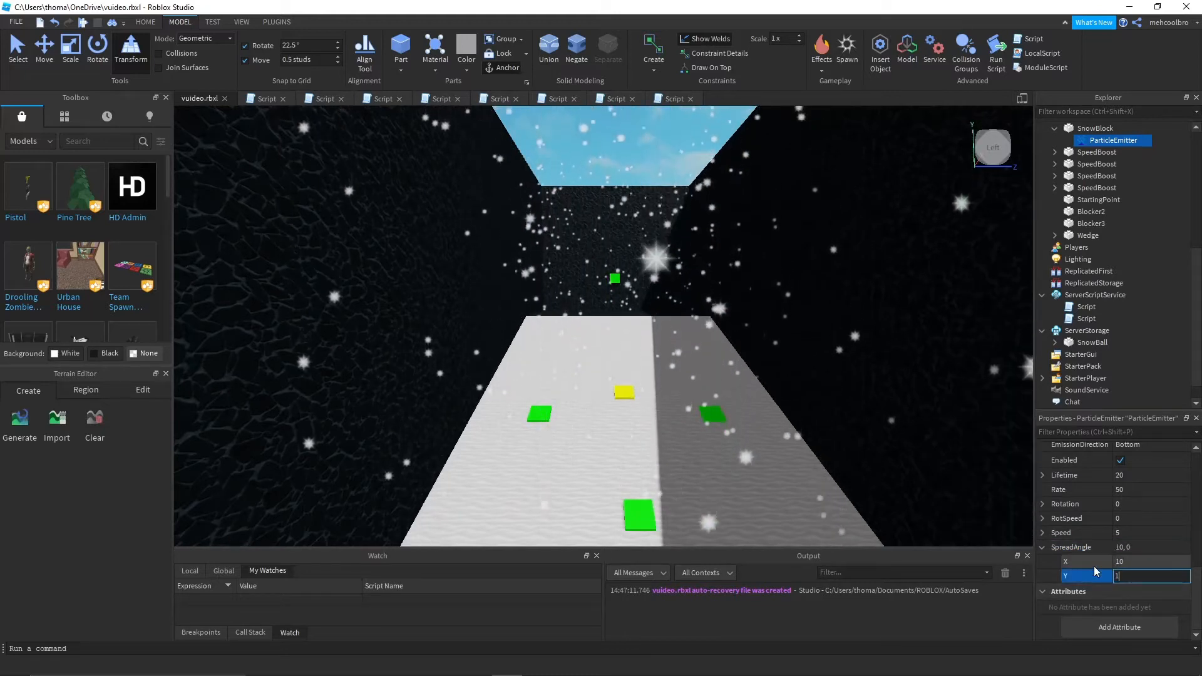
text(10)
key(Return)
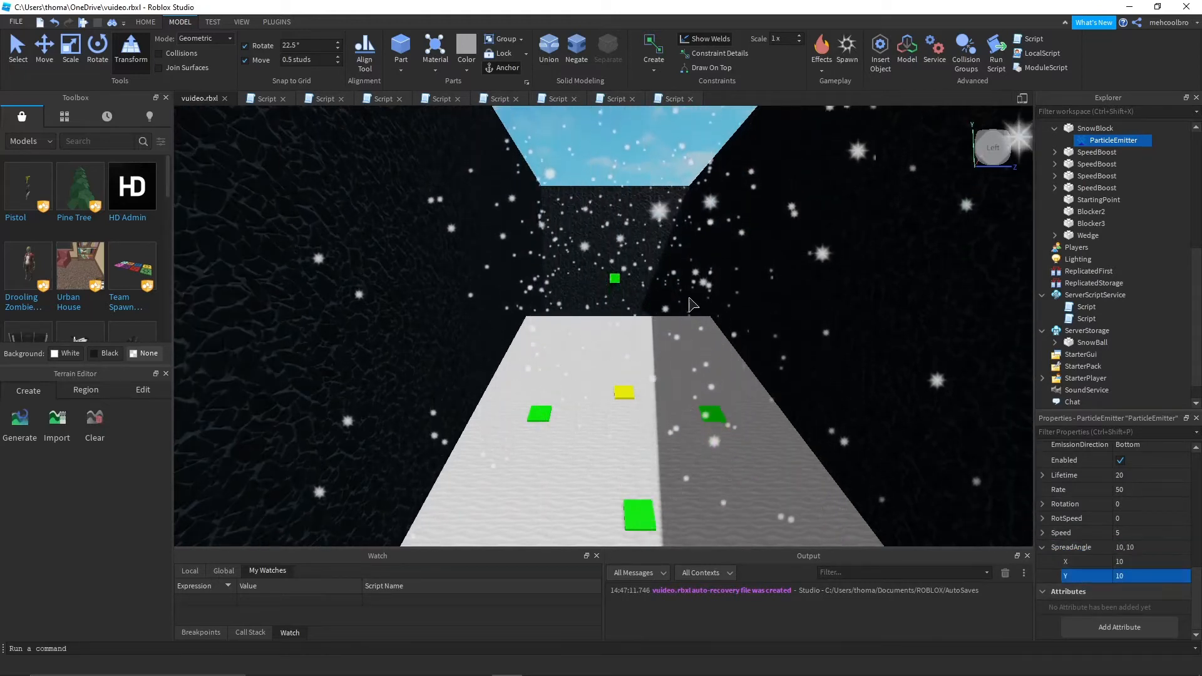
right_drag(706, 416, 783, 454)
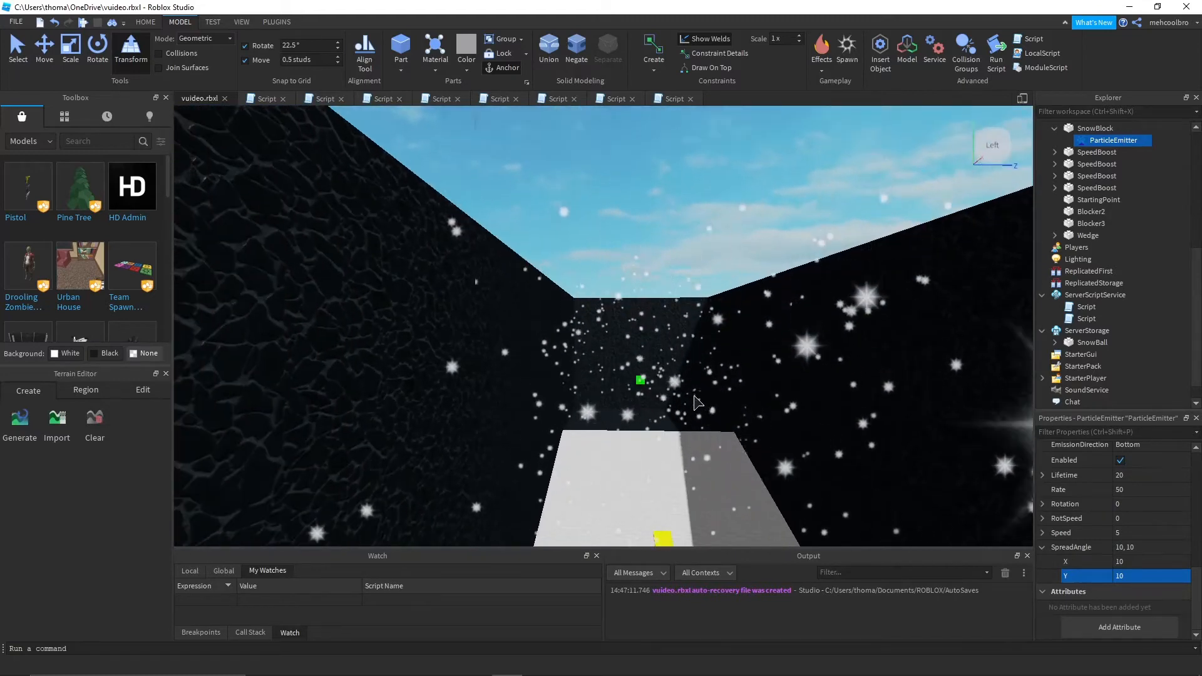
right_drag(662, 419, 648, 412)
key(w)
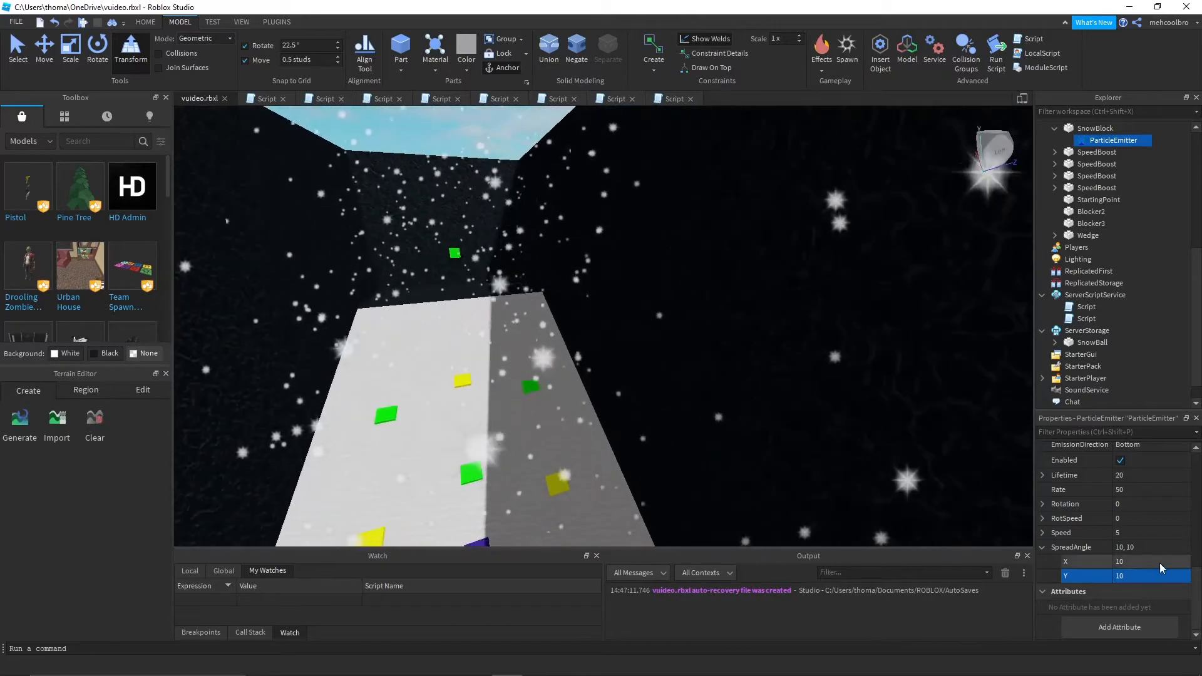
- Set the ParticleEmitter's SpreadAngle to 20 on both X and Y and check the snowfall between the walls
click(1155, 576)
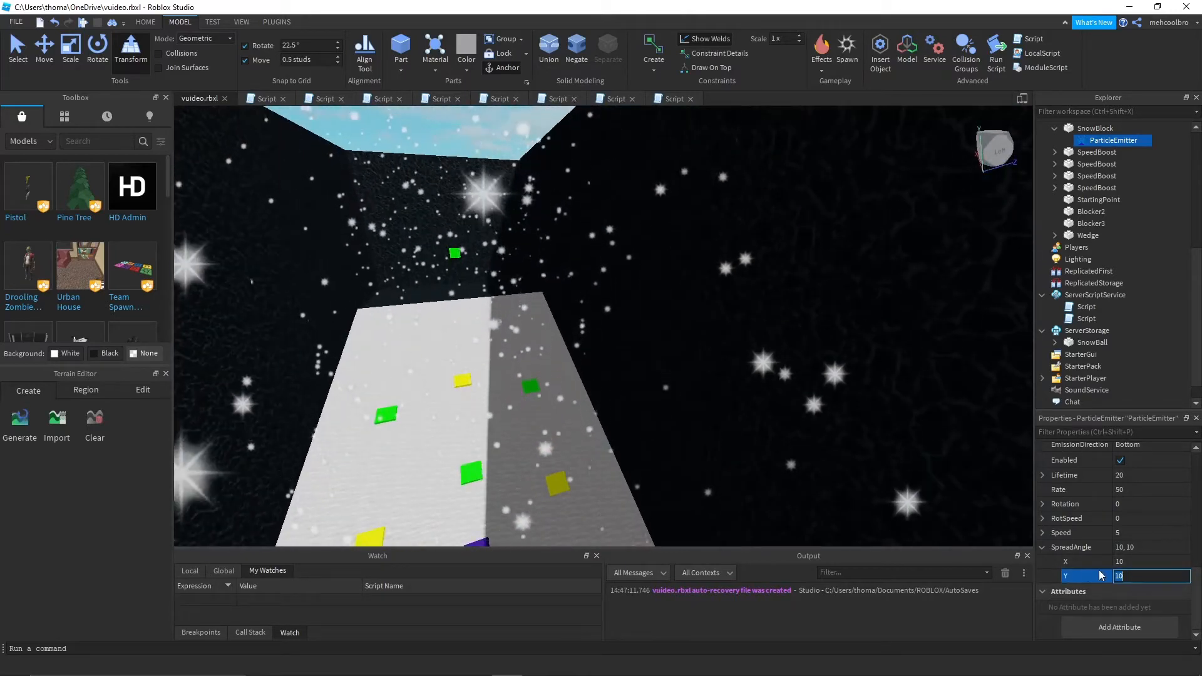
text(2)
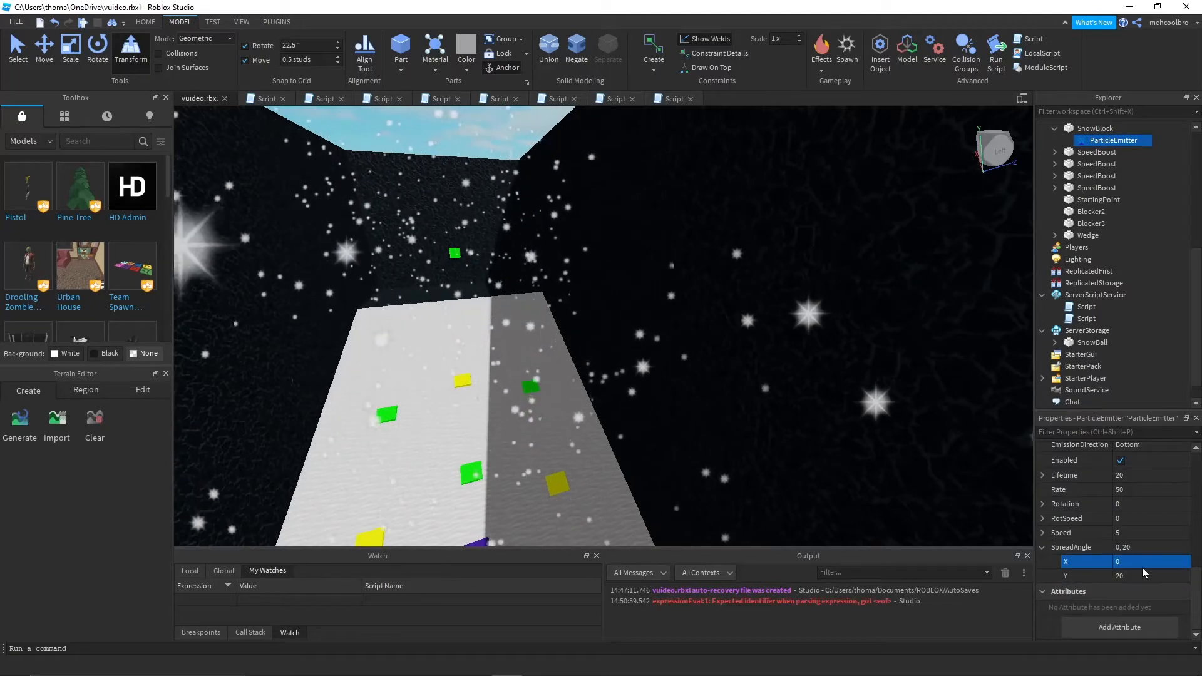
click(1117, 563)
text(20)
key(Return)
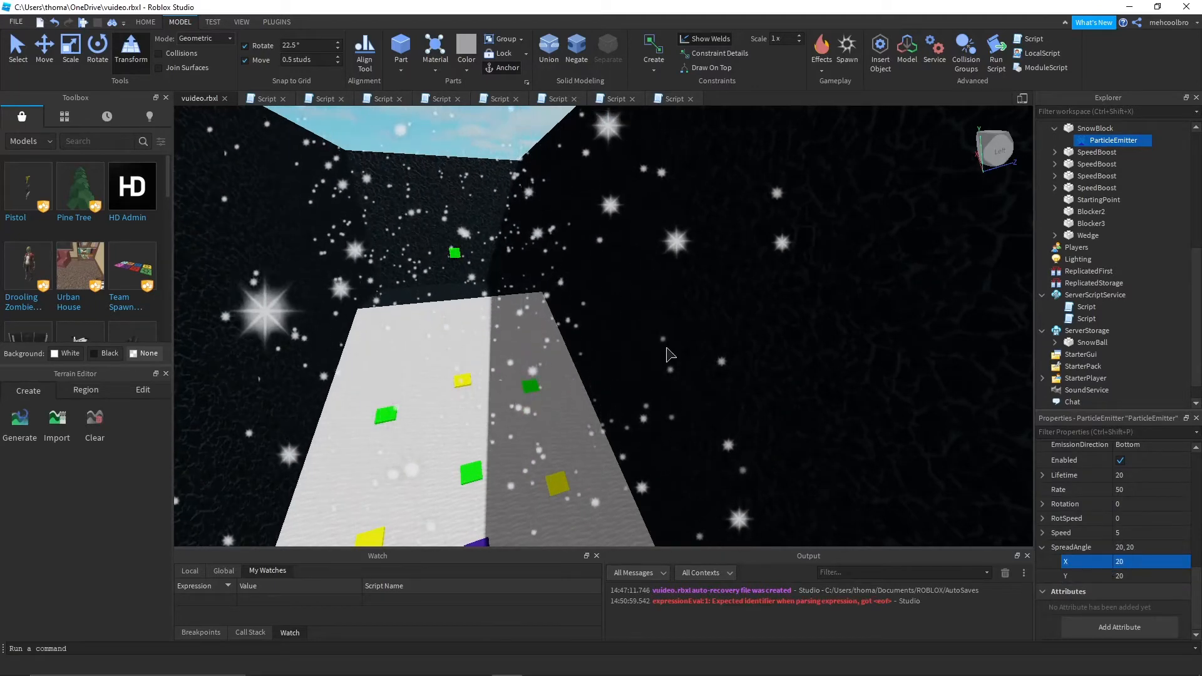
right_drag(667, 349, 729, 307)
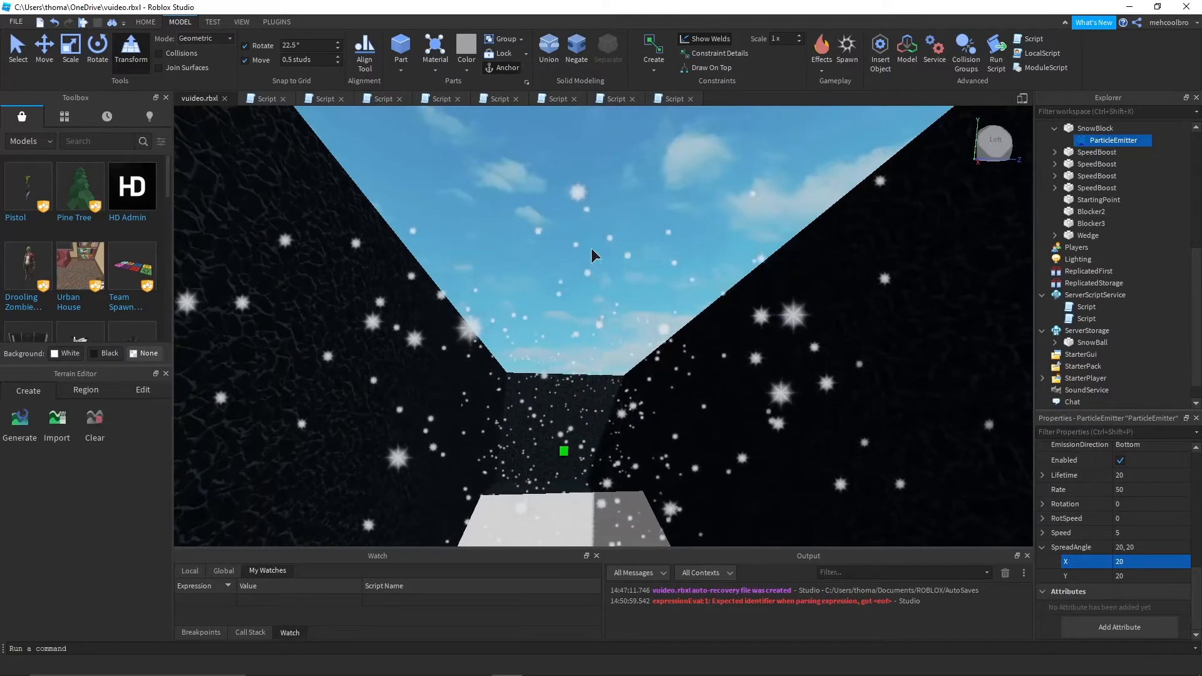
right_drag(655, 372, 605, 387)
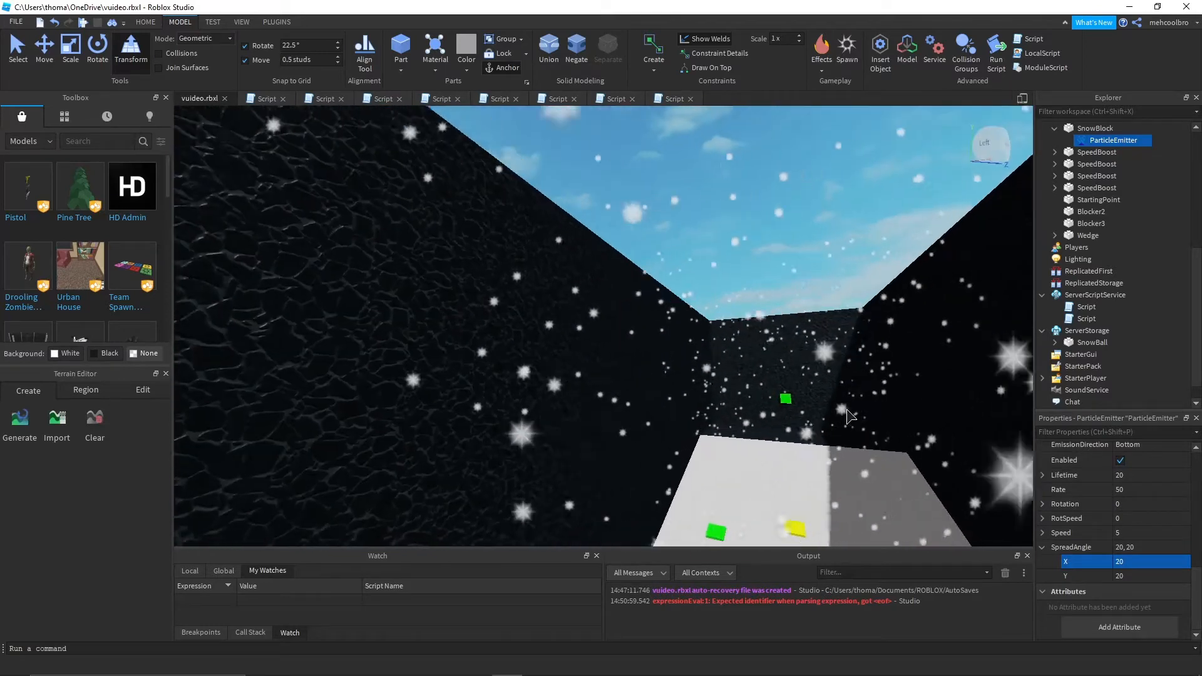
- Set the ParticleEmitter's Speed range to a Min of 3 and a Max of 8 and check the falling snow
click(1045, 534)
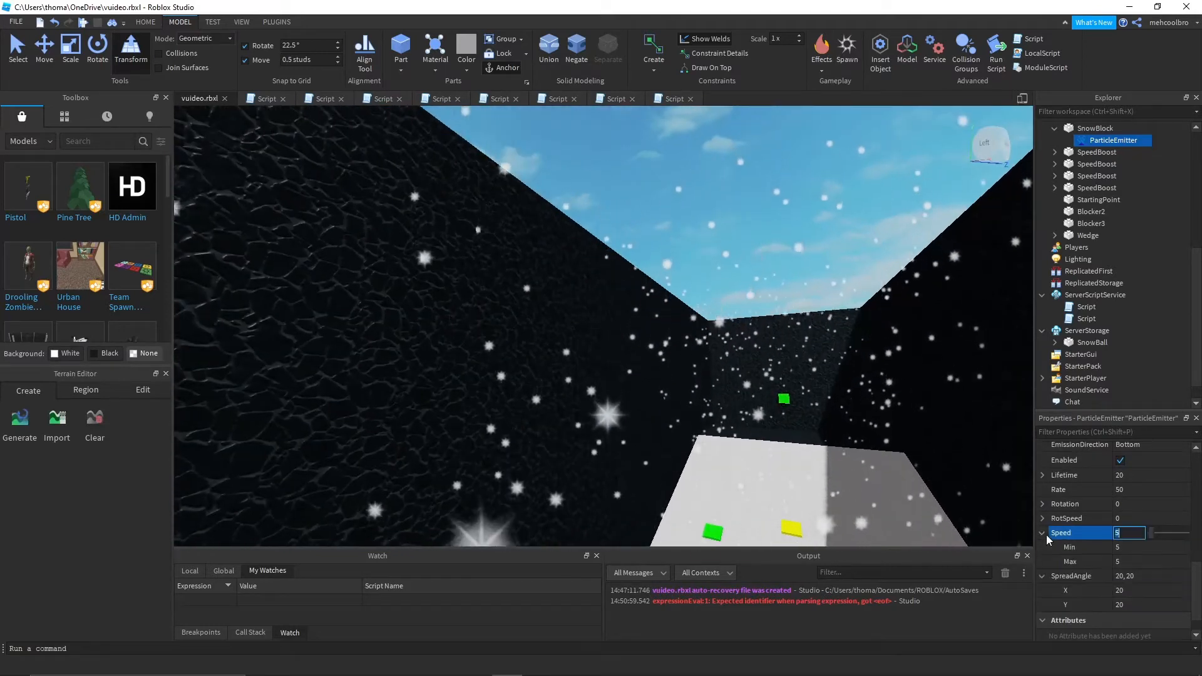
click(1145, 547)
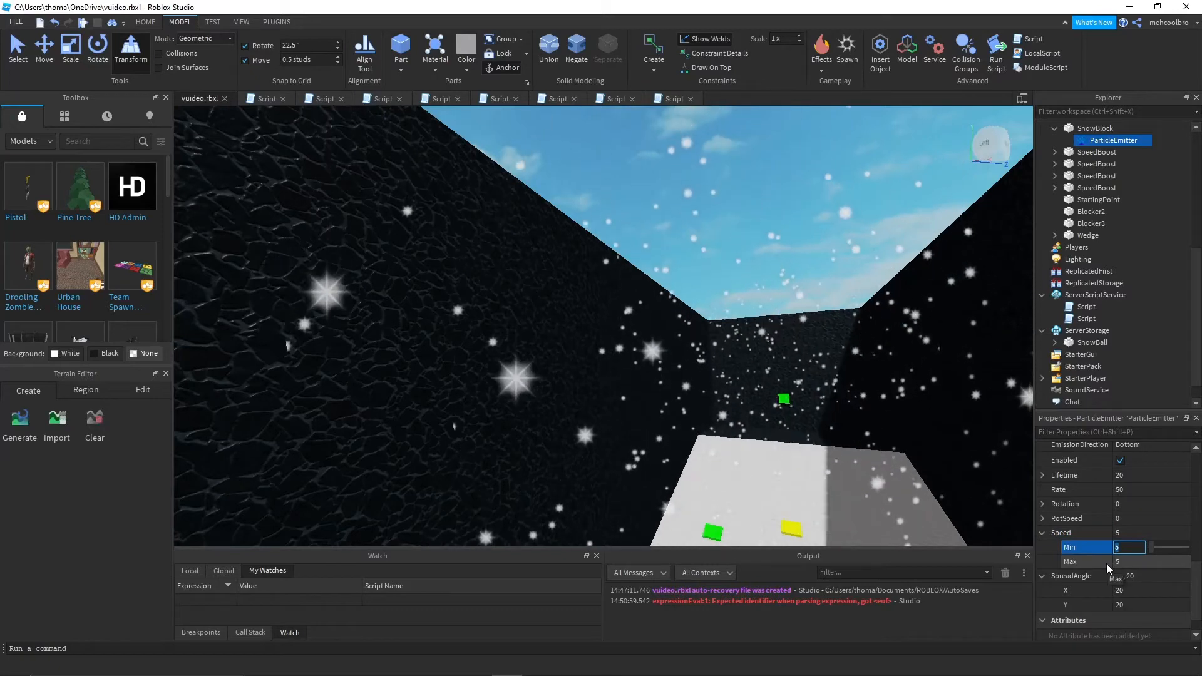
text(3)
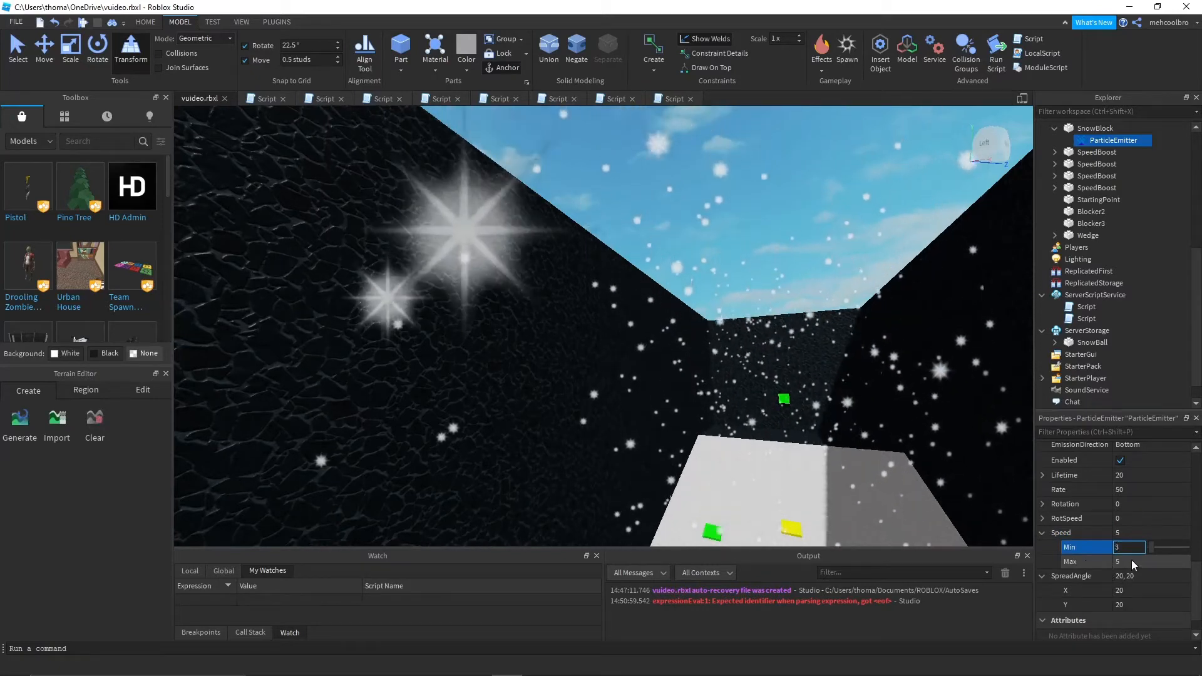
click(1130, 561)
text(8)
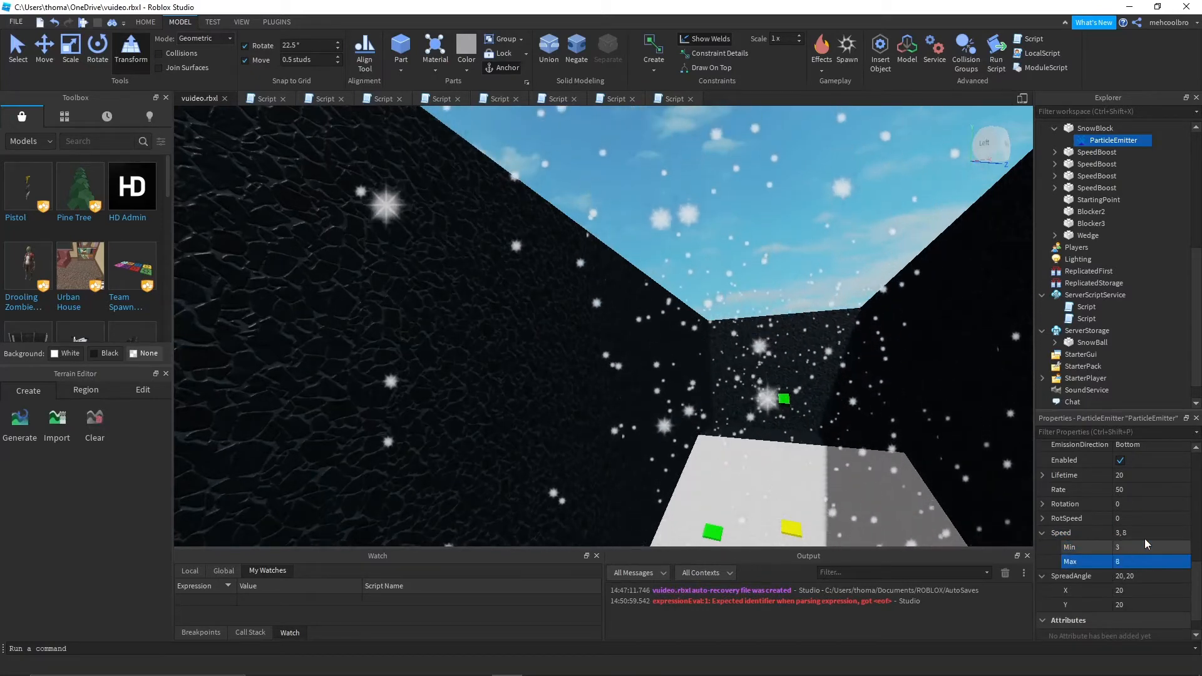
scroll(778, 422, up, 5)
right_click(774, 408)
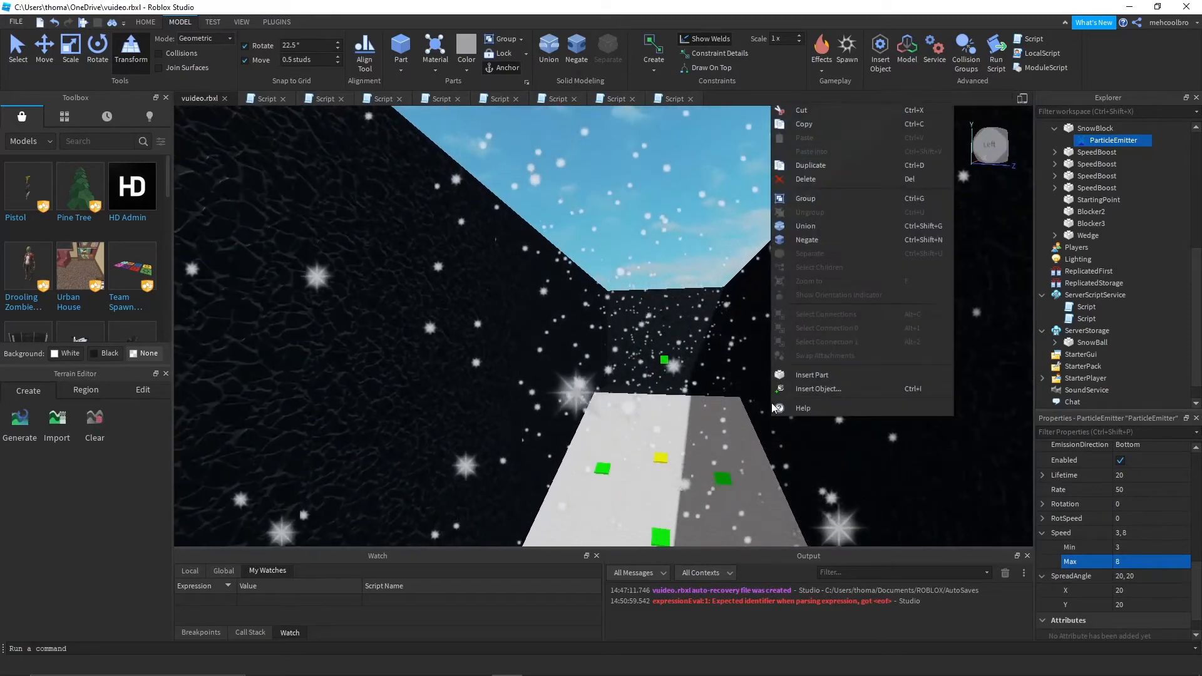
right_drag(663, 297, 656, 282)
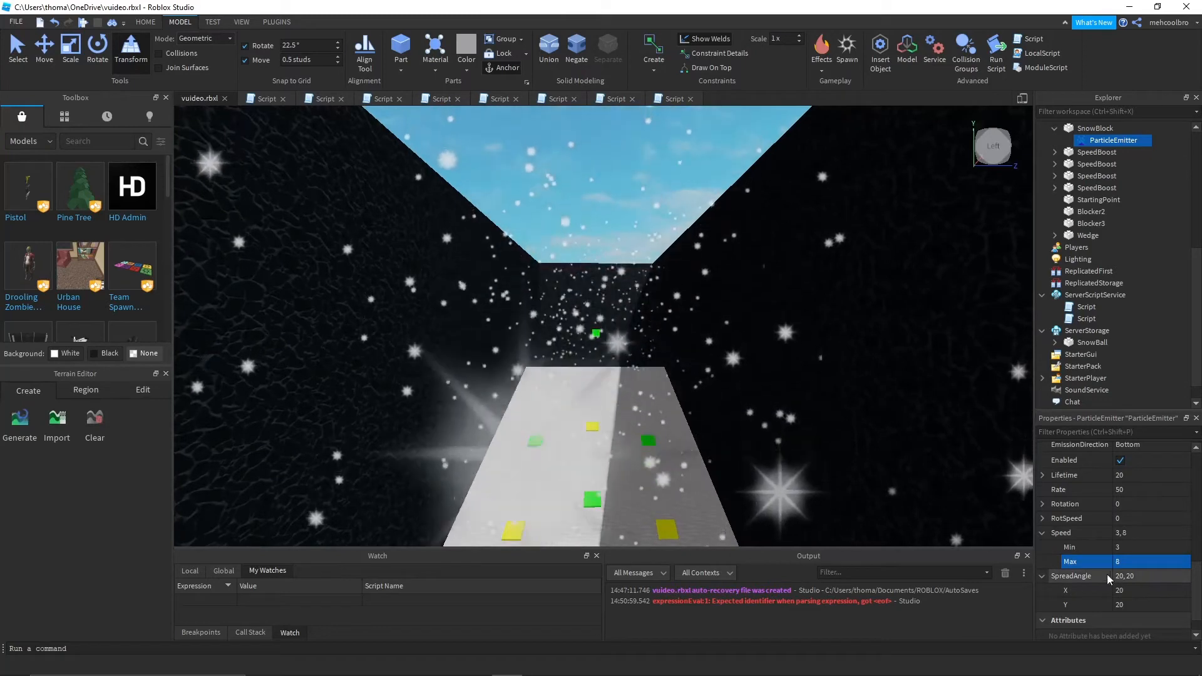
- Examine the snowfall in the arena and the ParticleEmitter's Lifetime, Rotation and RotSpeed ranges
scroll(1090, 551, up, 1)
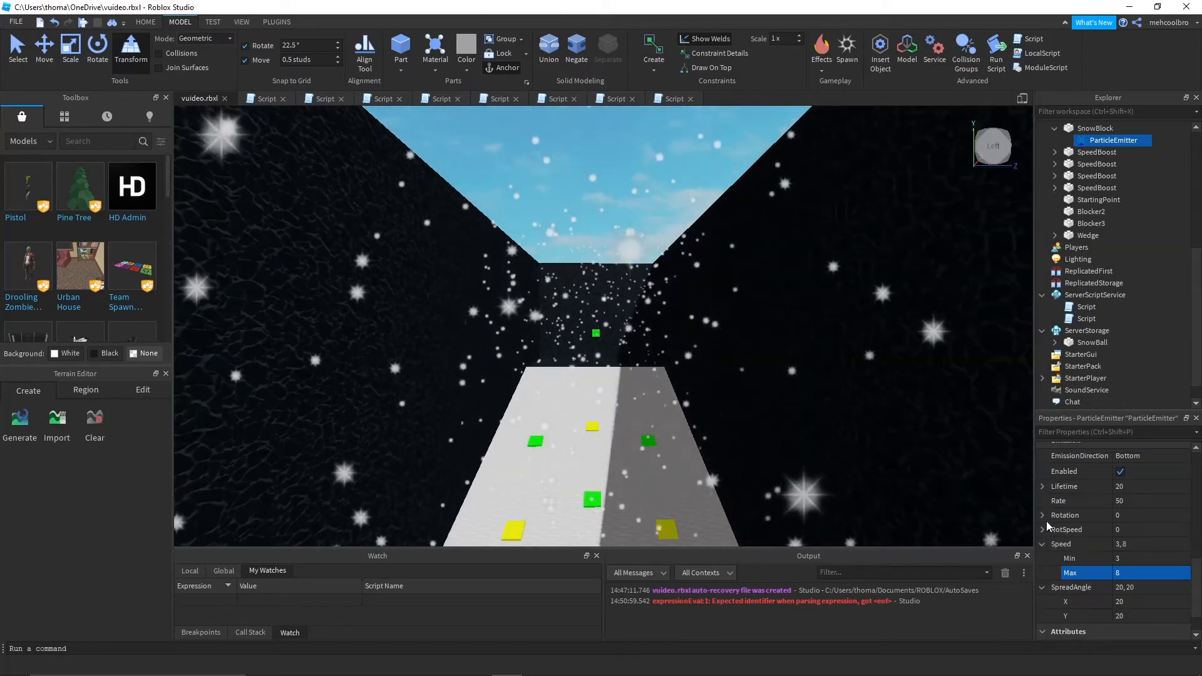
right_drag(1028, 525, 950, 500)
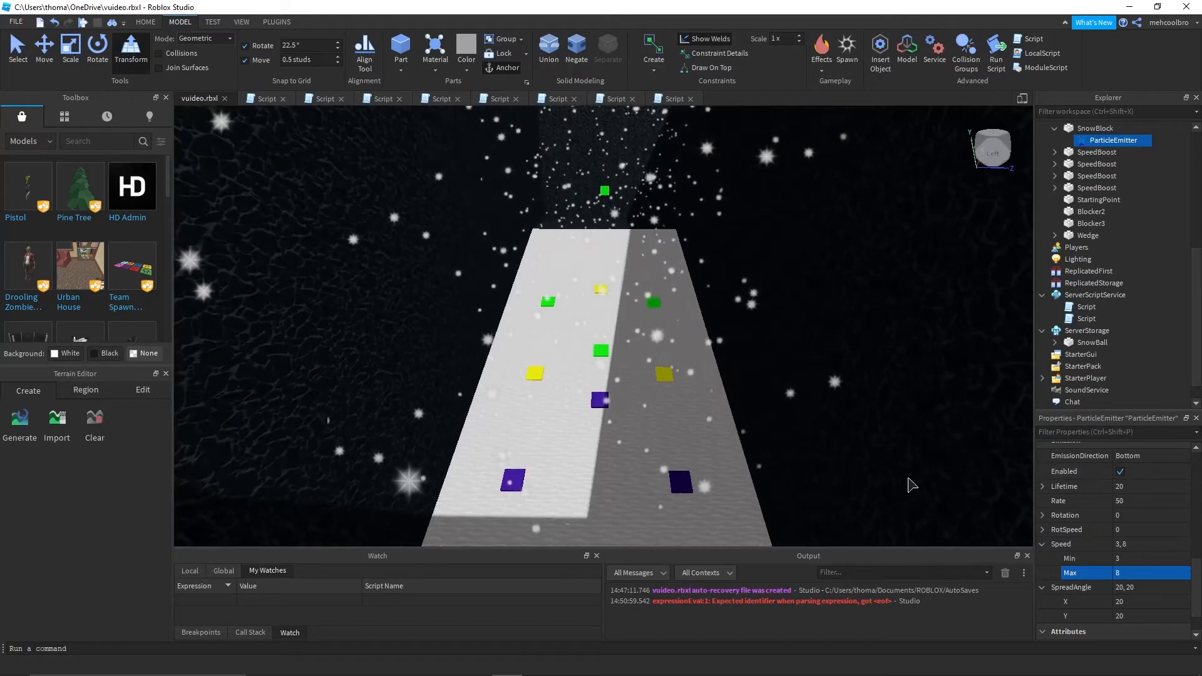
right_drag(912, 485, 891, 483)
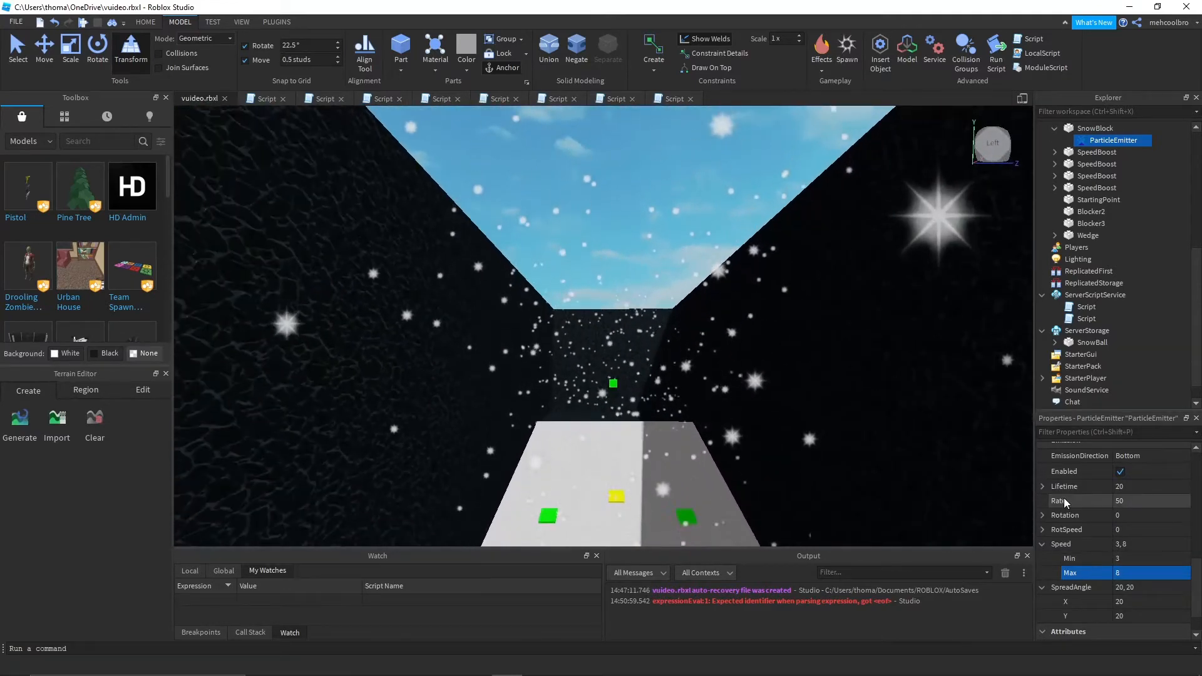
click(1046, 486)
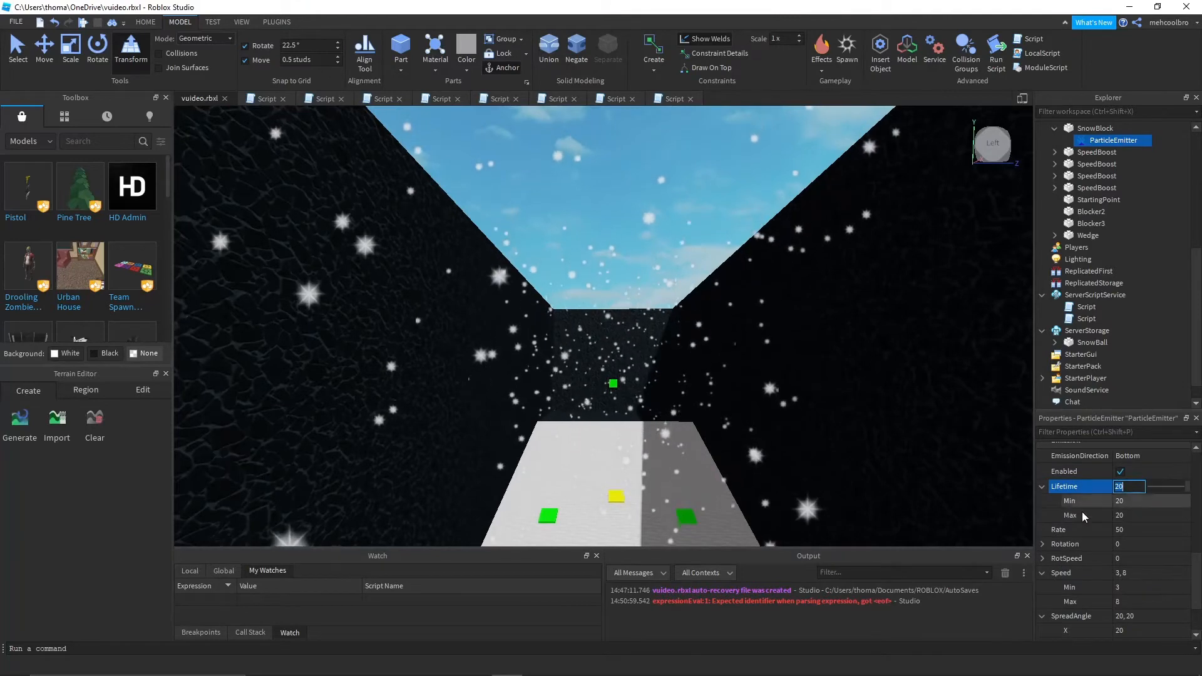
mouse_move(1018, 526)
right_down()
mouse_move(1002, 523)
mouse_move(1027, 535)
right_up()
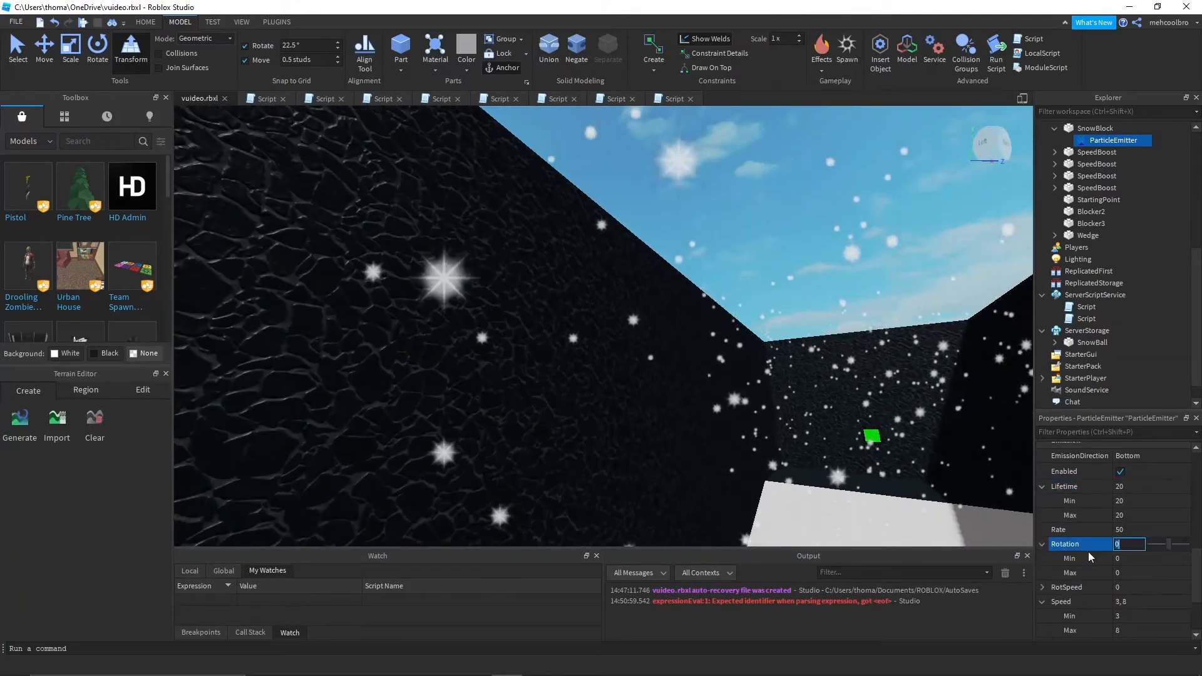
right_drag(799, 482, 800, 475)
scroll(800, 470, up, 1)
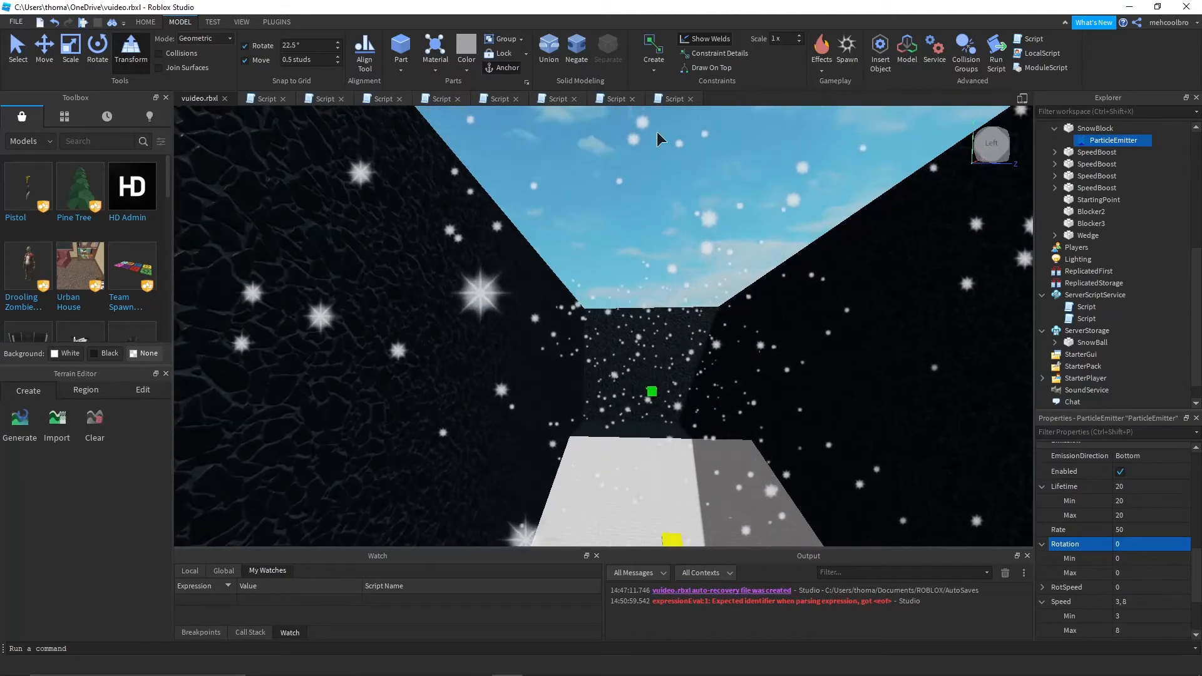
right_drag(876, 462, 876, 462)
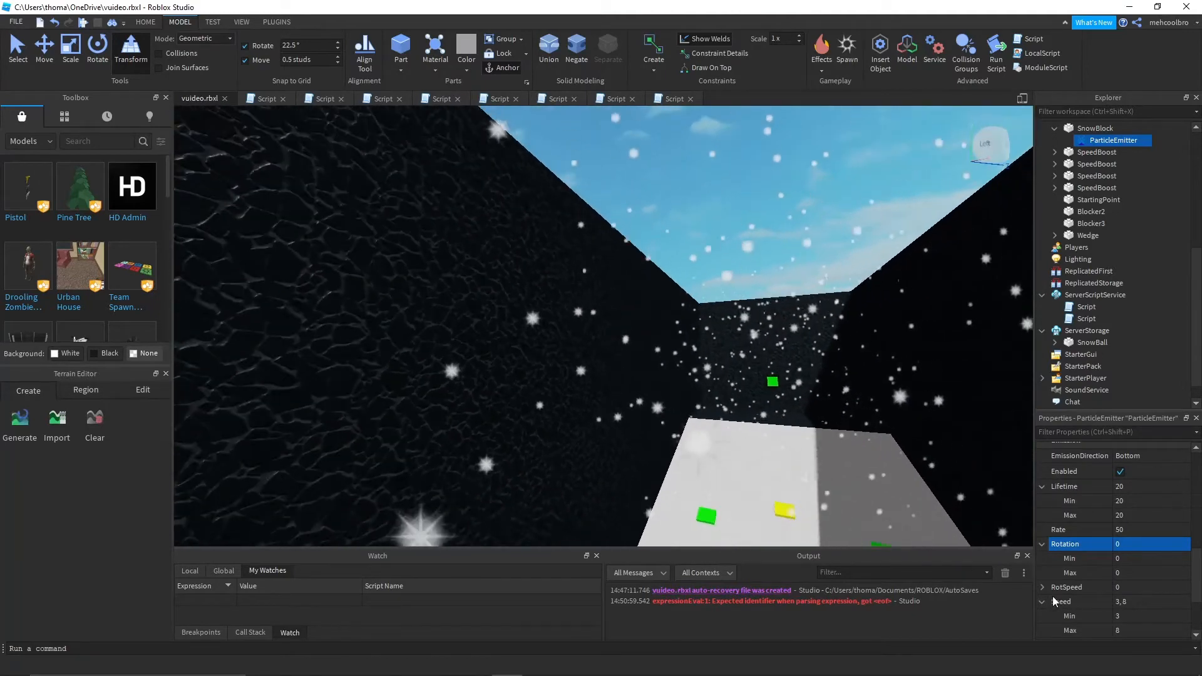
click(1043, 544)
click(1047, 556)
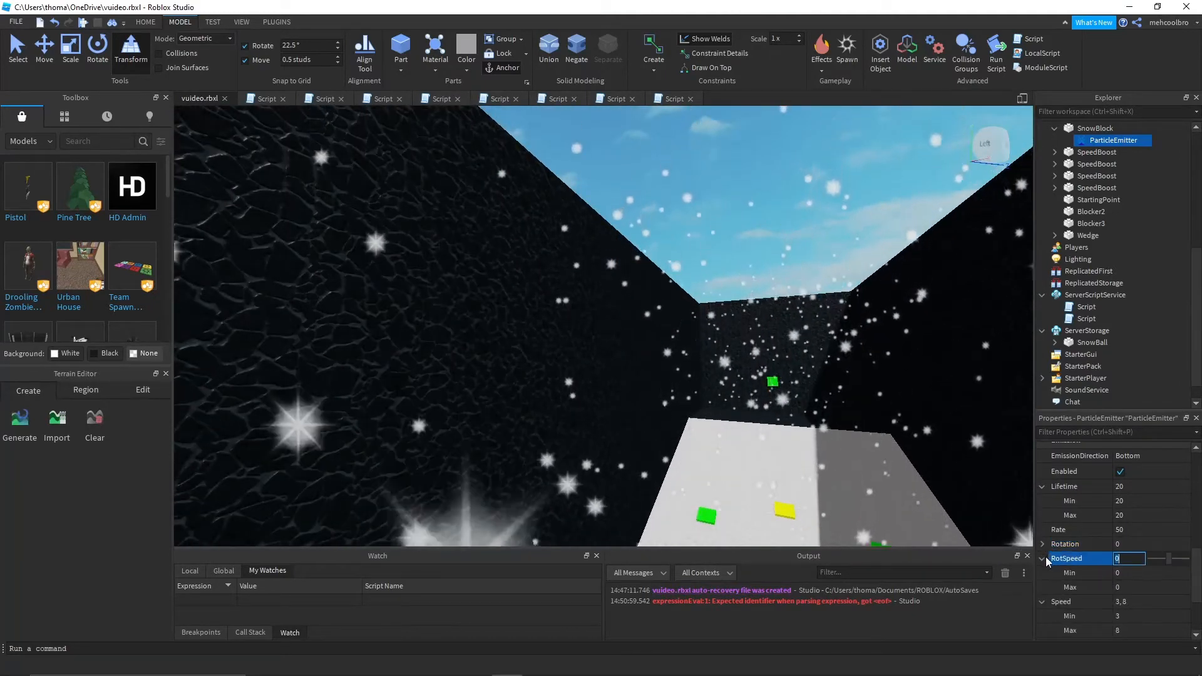
right_drag(843, 471, 843, 470)
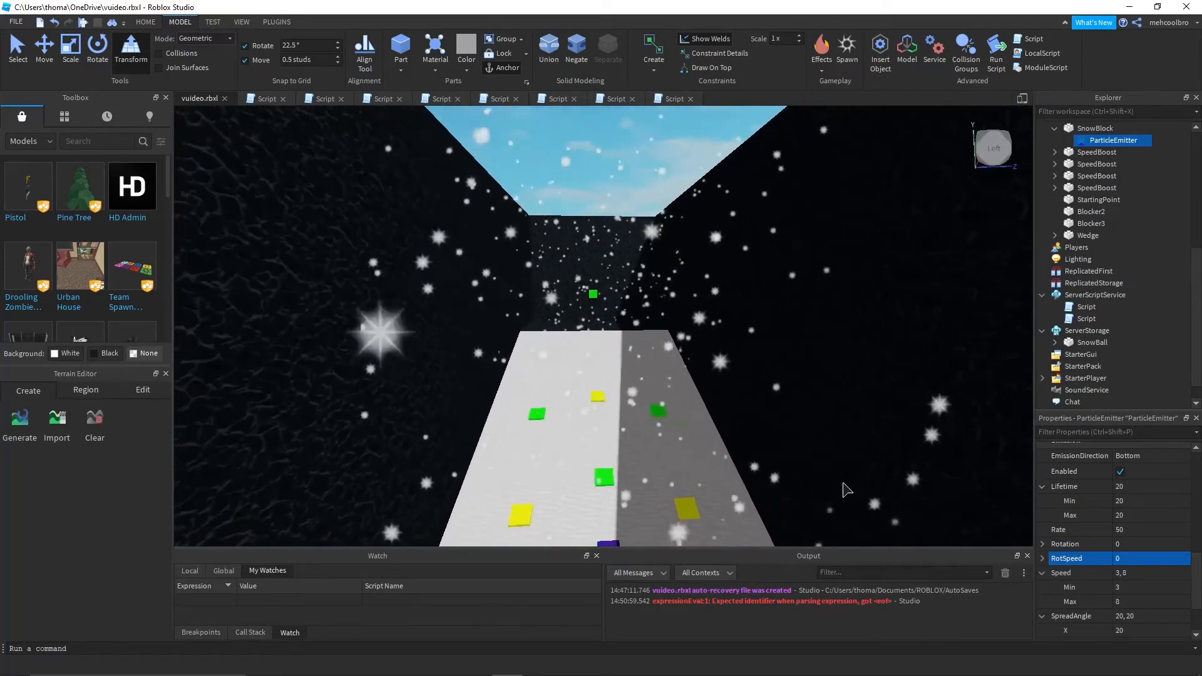
scroll(1065, 583, up, 5)
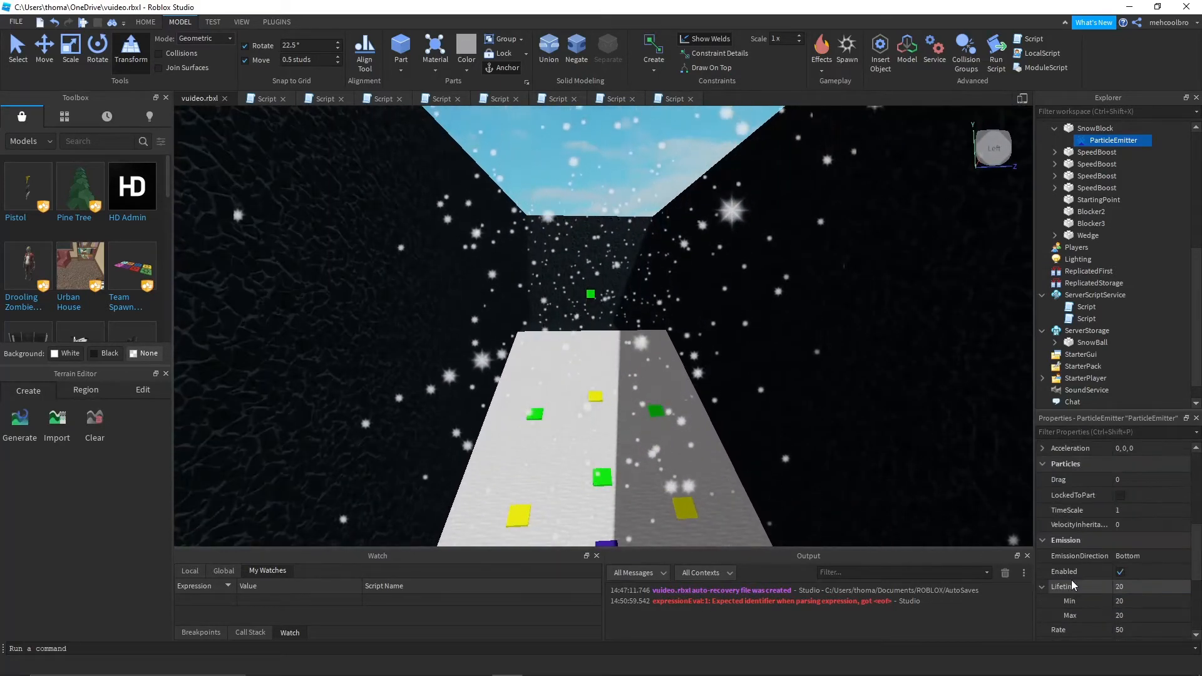
scroll(1072, 580, down, 5)
right_drag(819, 492, 875, 513)
scroll(1148, 576, up, 5)
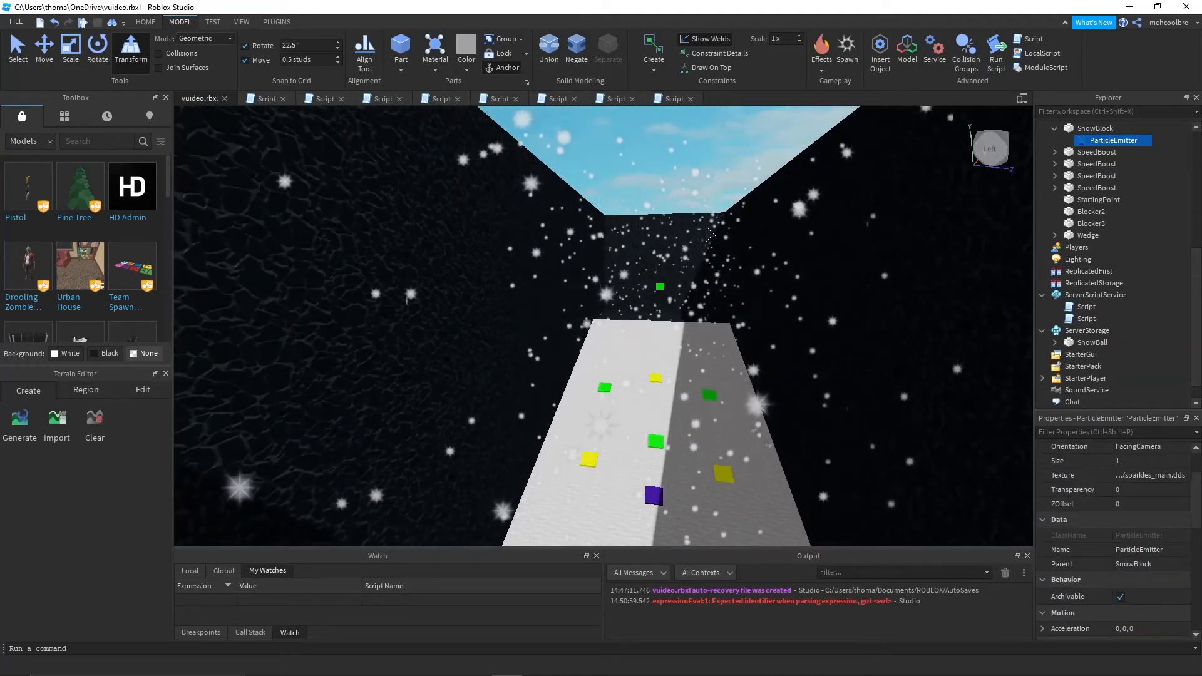
- Switch to Microsoft Edge, open the Roblox Develop page and dismiss the password protection prompt
mouse_move(423, 675)
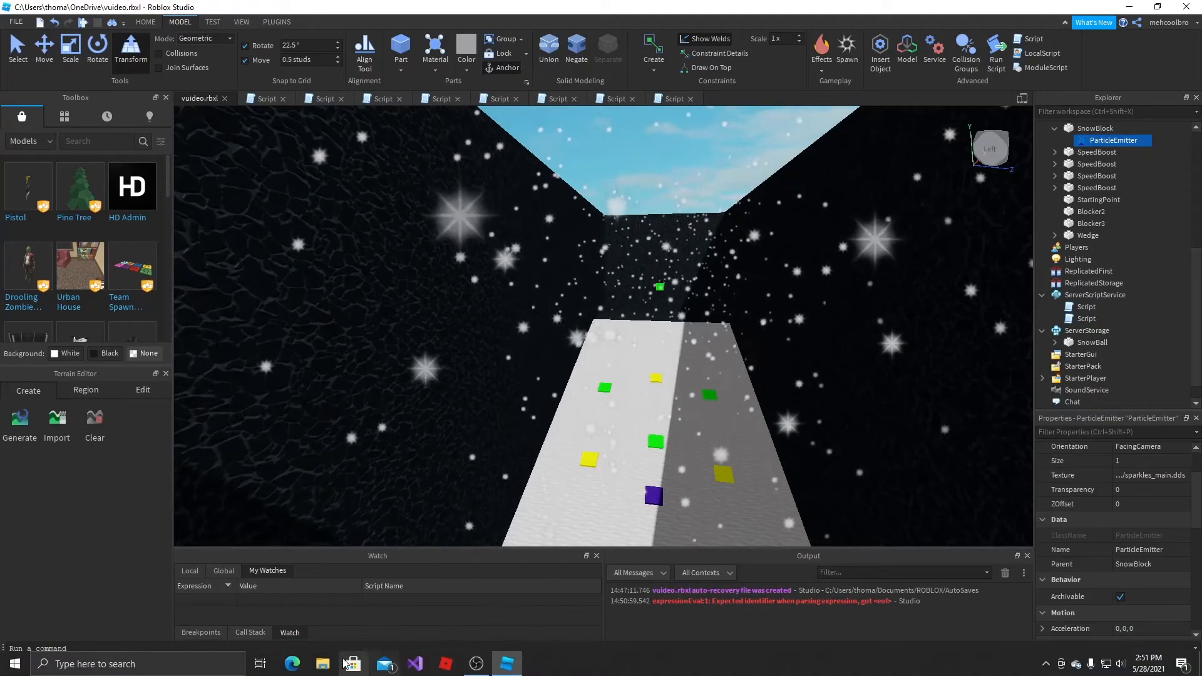
click(290, 665)
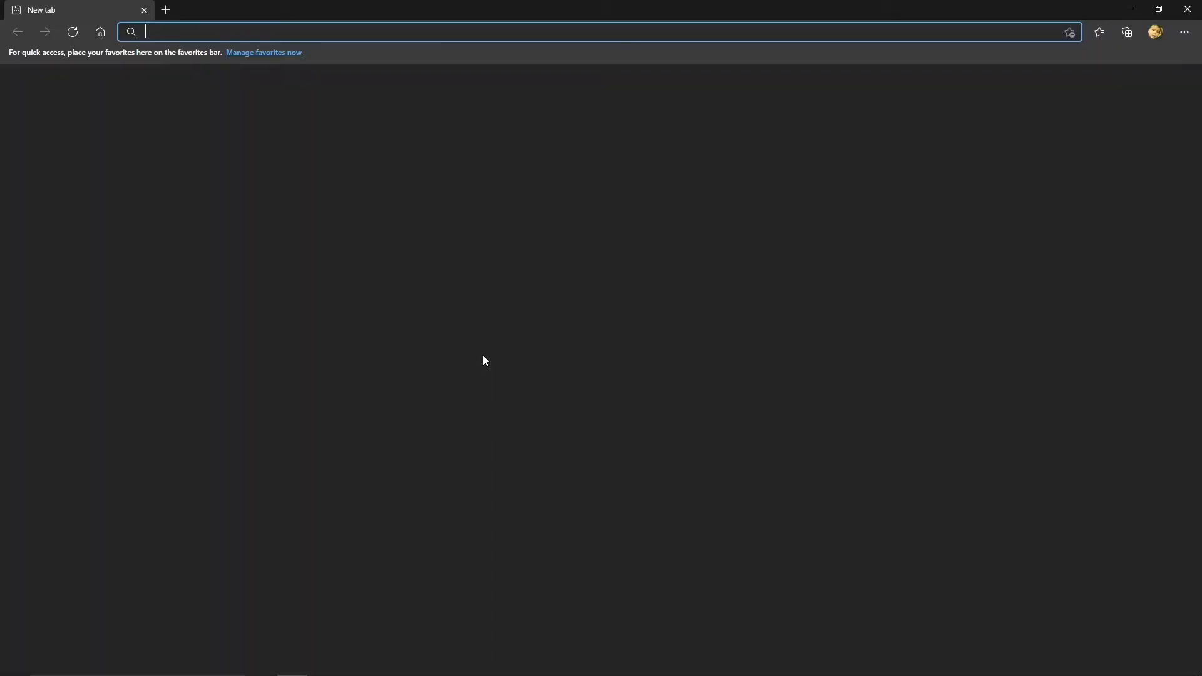
text(r)
key(Return)
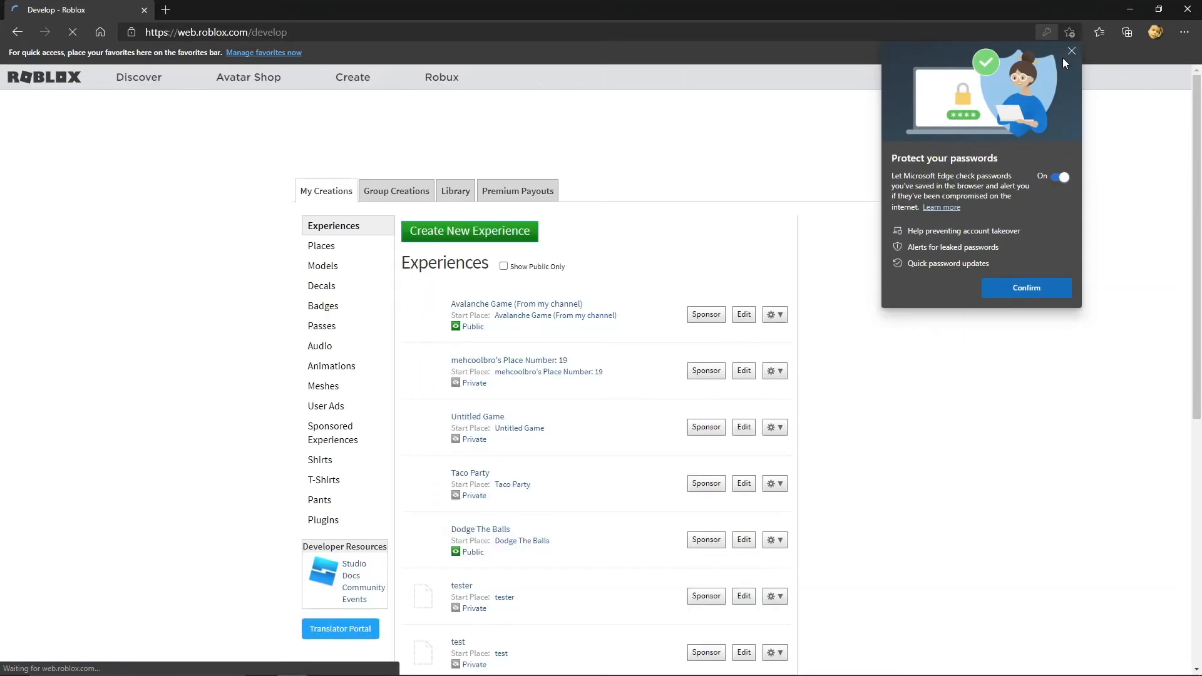
click(1072, 51)
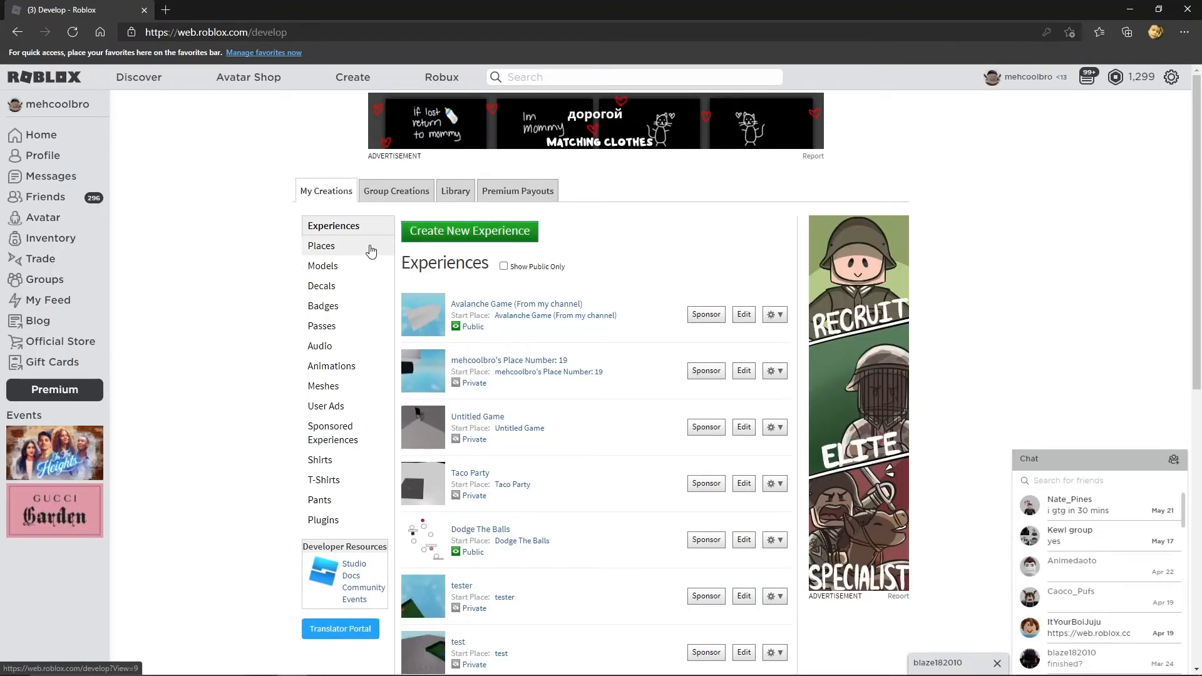
click(353, 292)
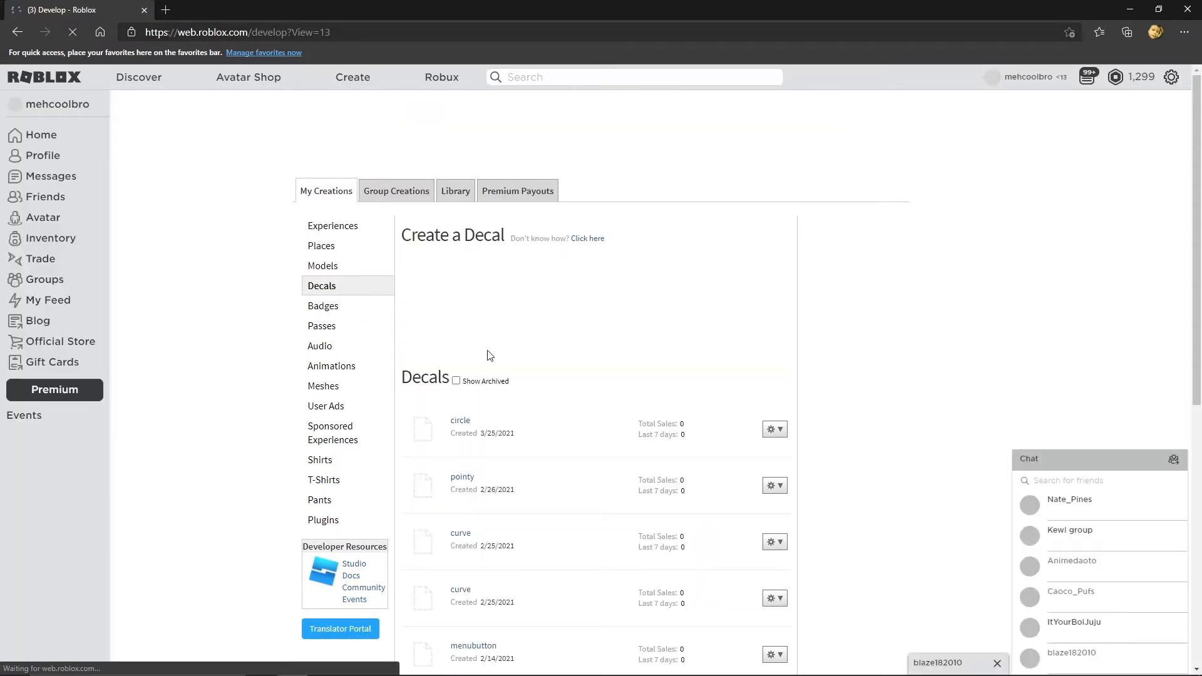
scroll(490, 356, down, 1)
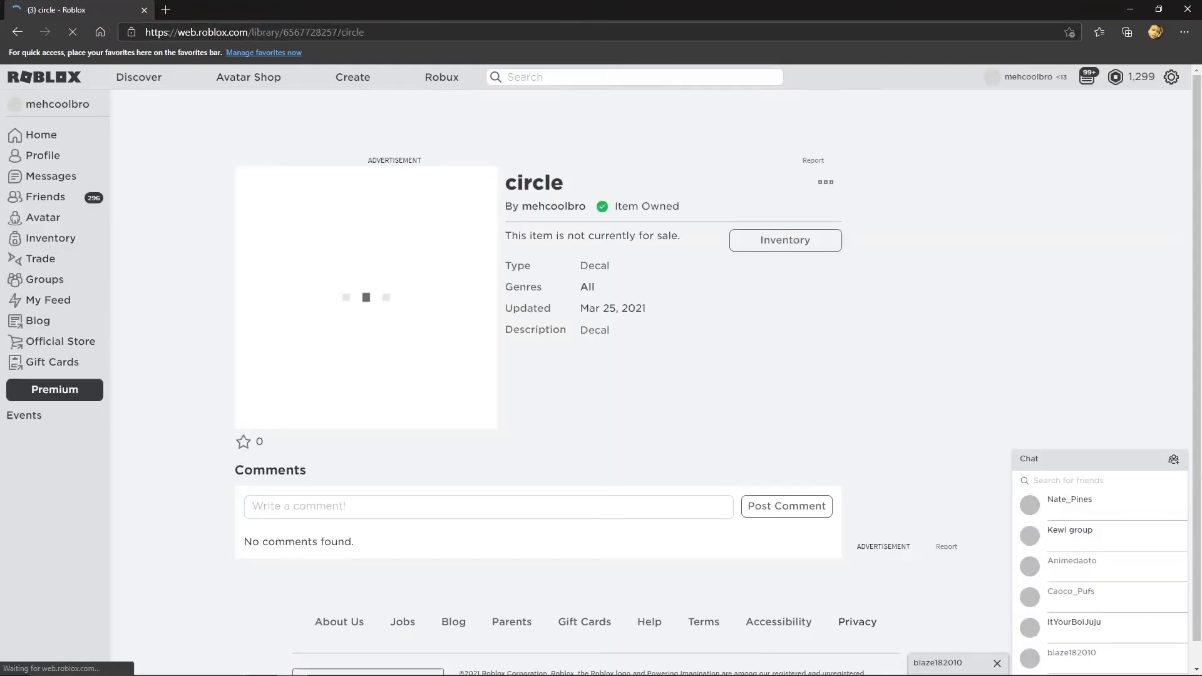
drag(337, 32, 318, 30)
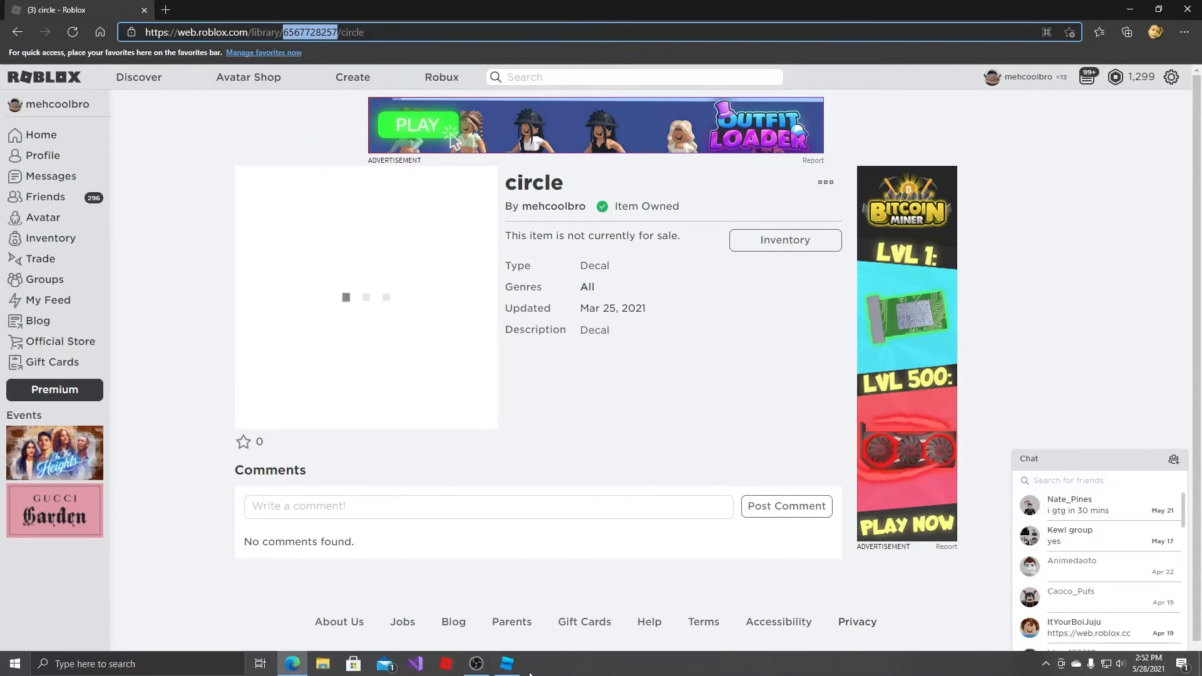
- Switch to Roblox Studio and clear the ParticleEmitter's Texture value
click(519, 671)
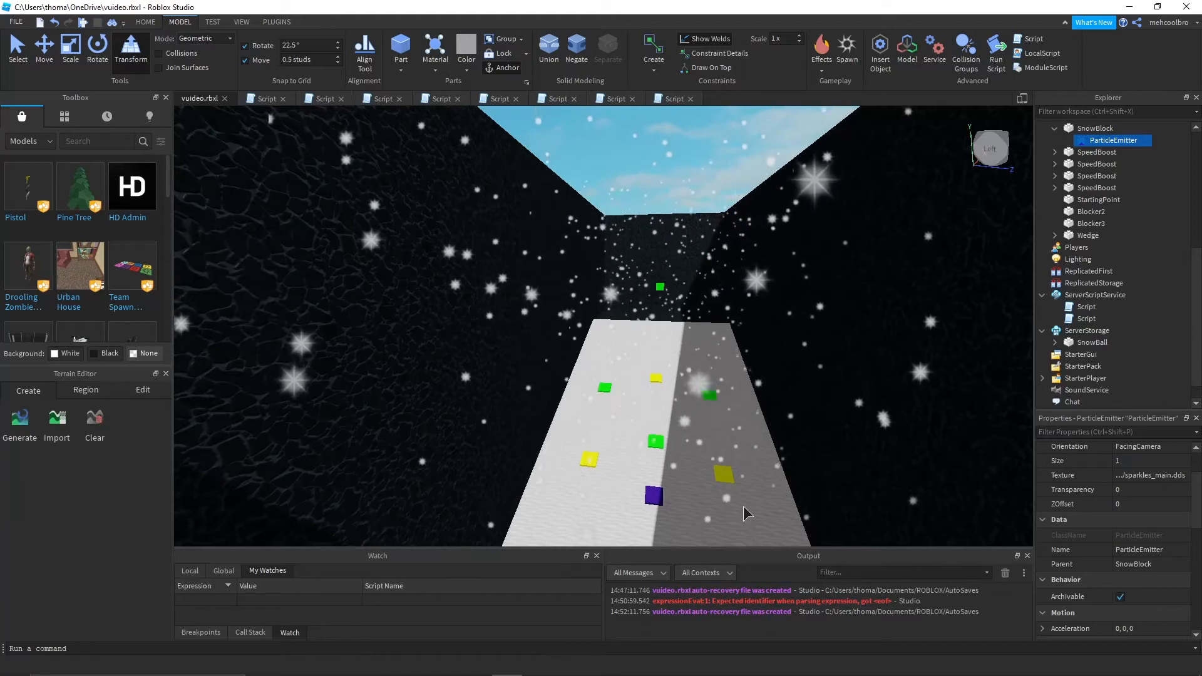
scroll(1117, 524, up, 2)
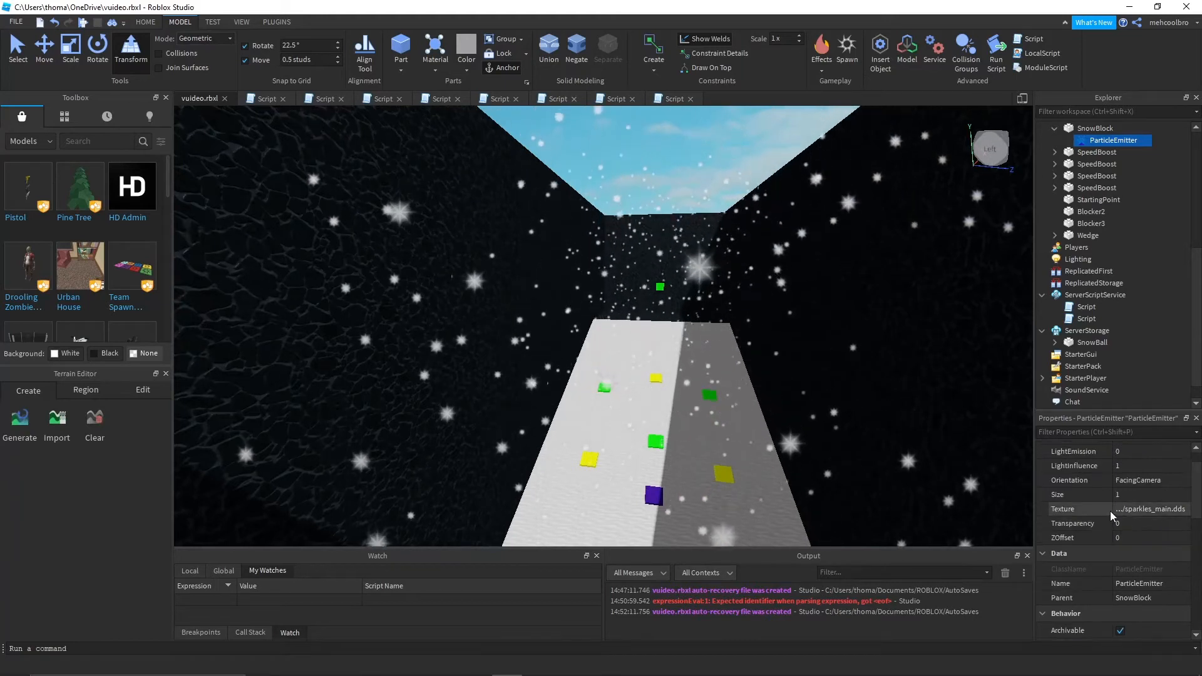
click(1154, 510)
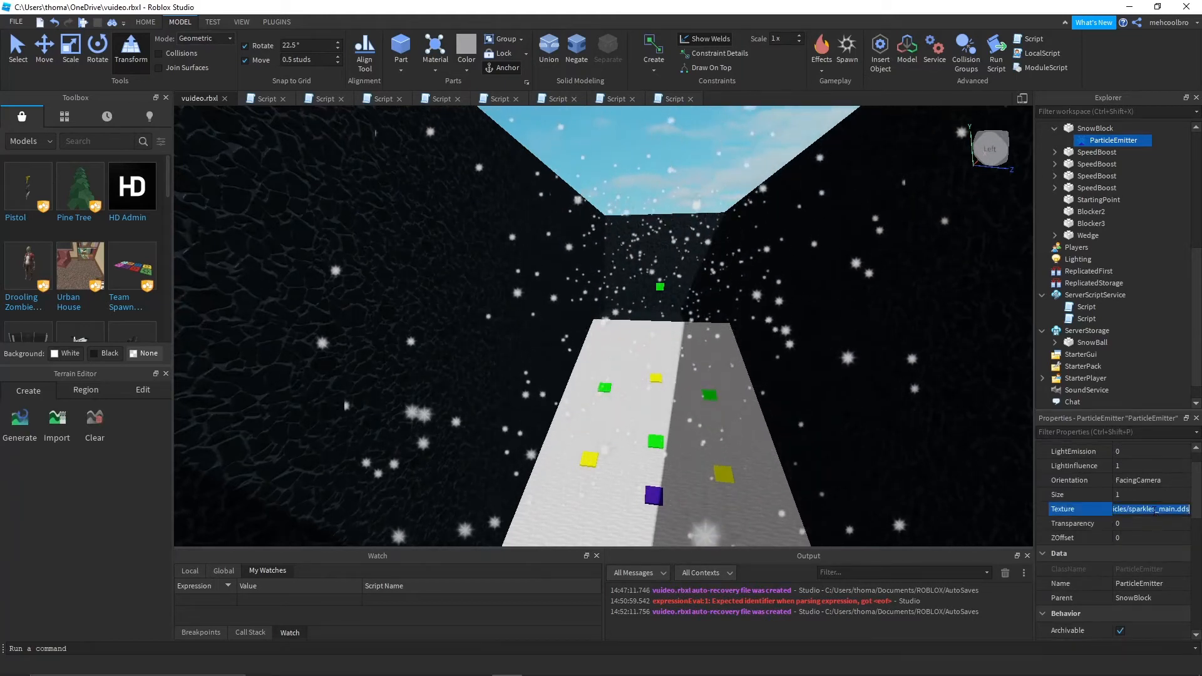
key(BackSpace)
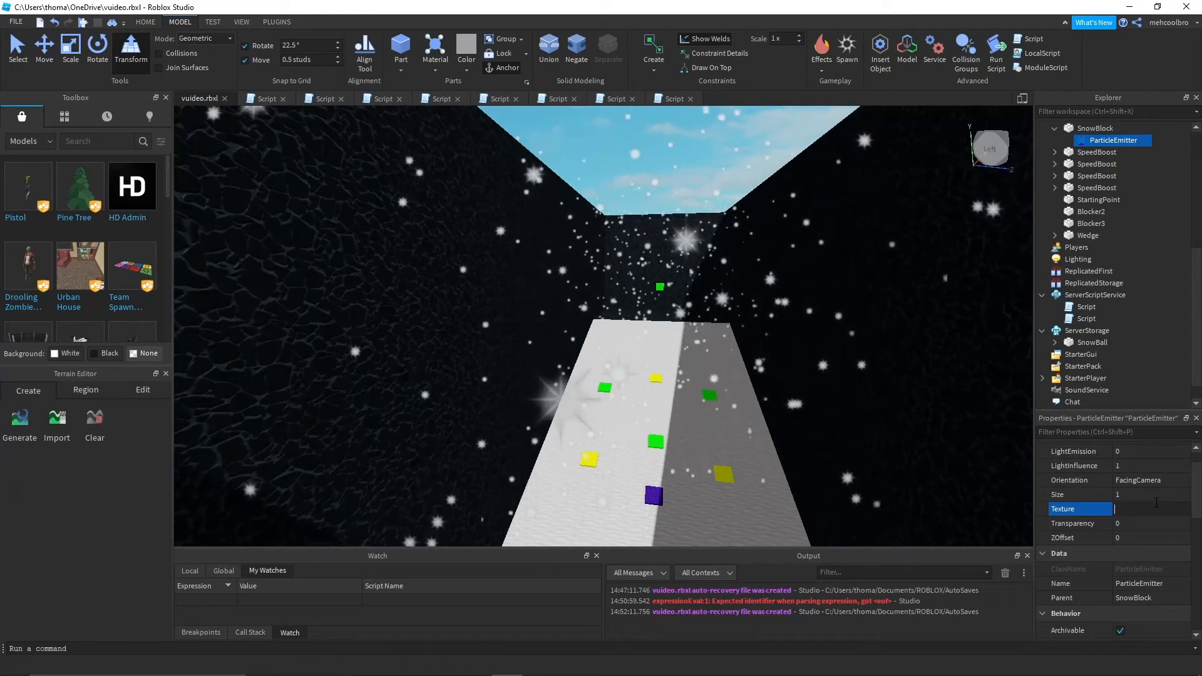
key(Return)
scroll(1121, 511, up, 1)
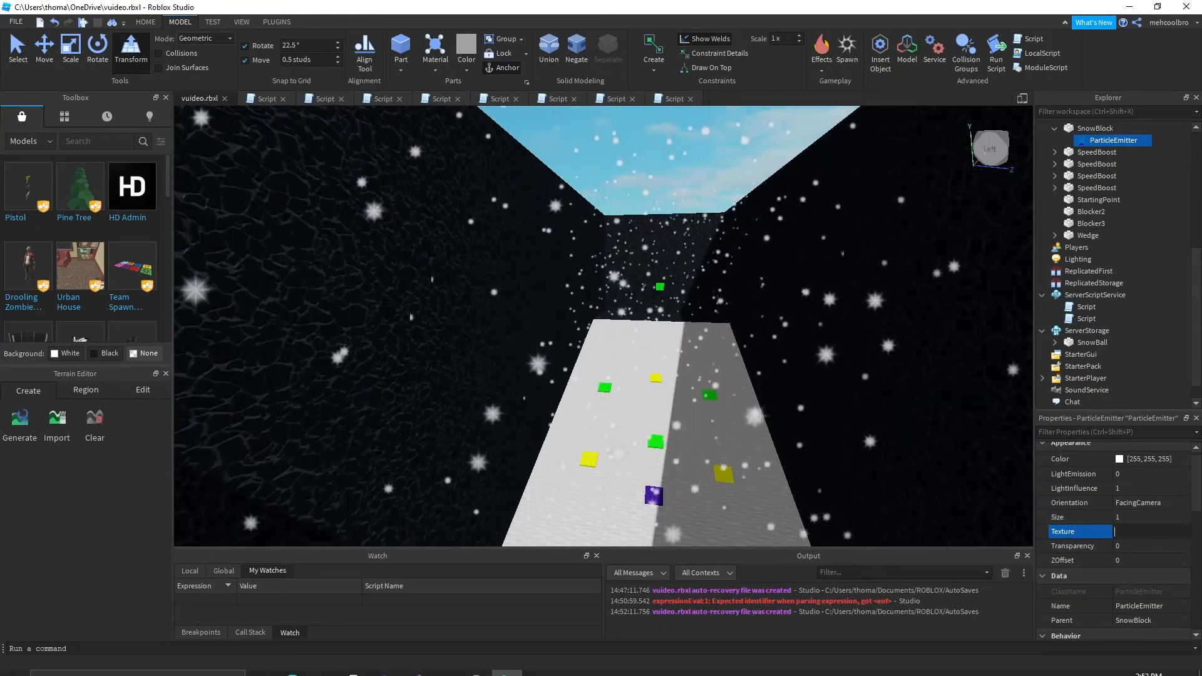
- Copy the circle decal's ID from Edge again, paste it as the ParticleEmitter's Texture in Roblox Studio and check the snow
click(293, 664)
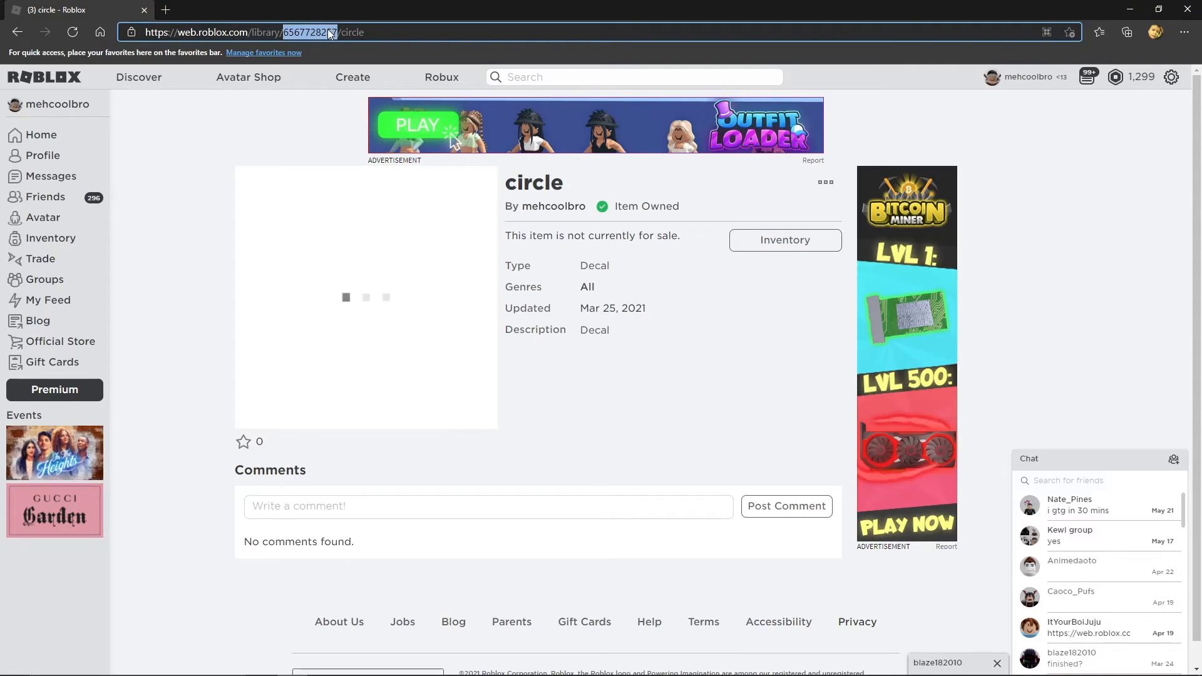
mouse_move(583, 673)
click(507, 665)
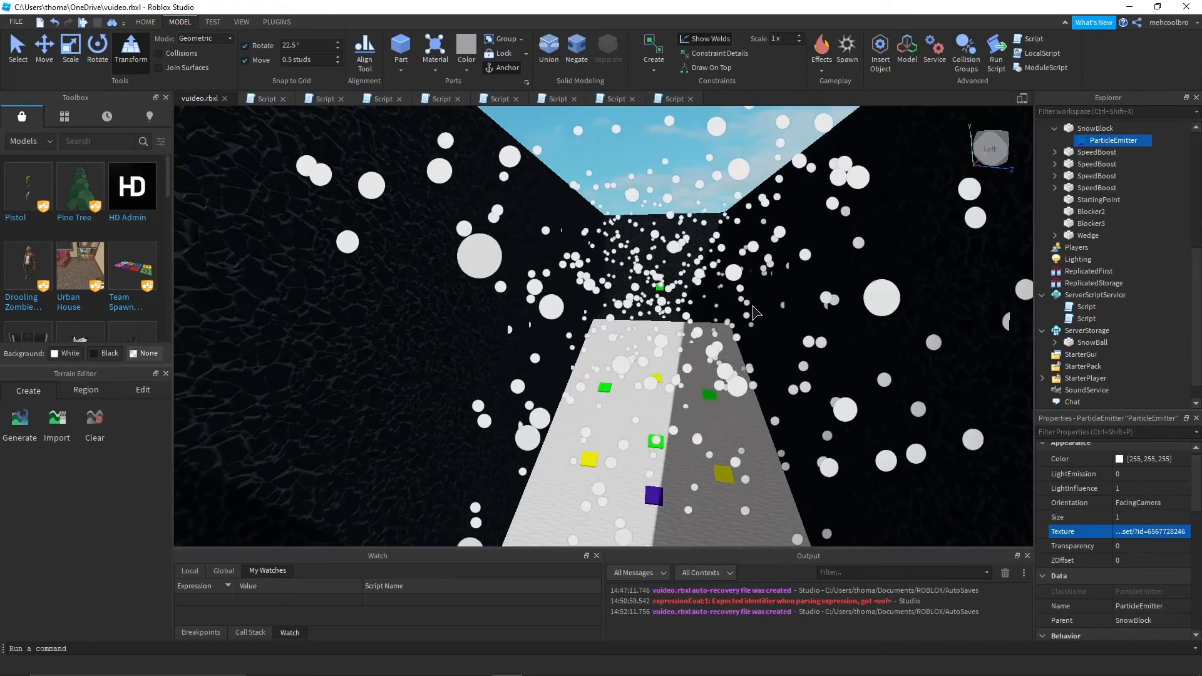
mouse_move(752, 307)
right_down()
mouse_move(753, 231)
mouse_move(754, 312)
right_up()
key(s)
scroll(1135, 543, up, 1)
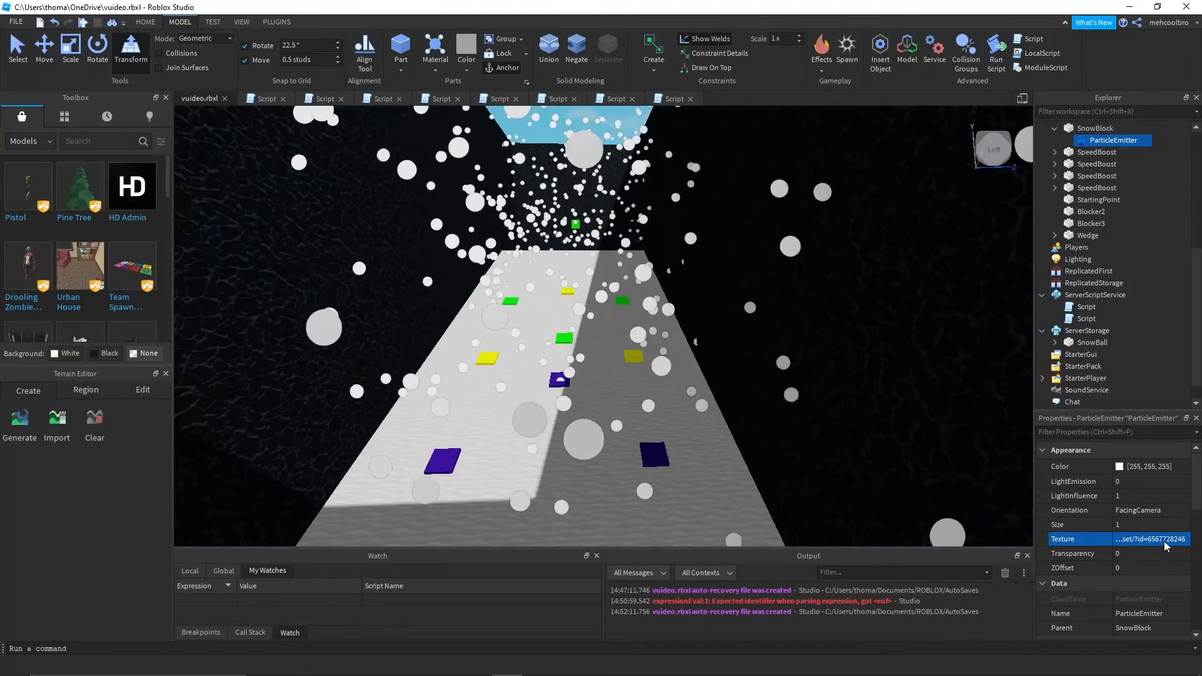
- Open the curve editor for the ParticleEmitter's Size property
click(1154, 524)
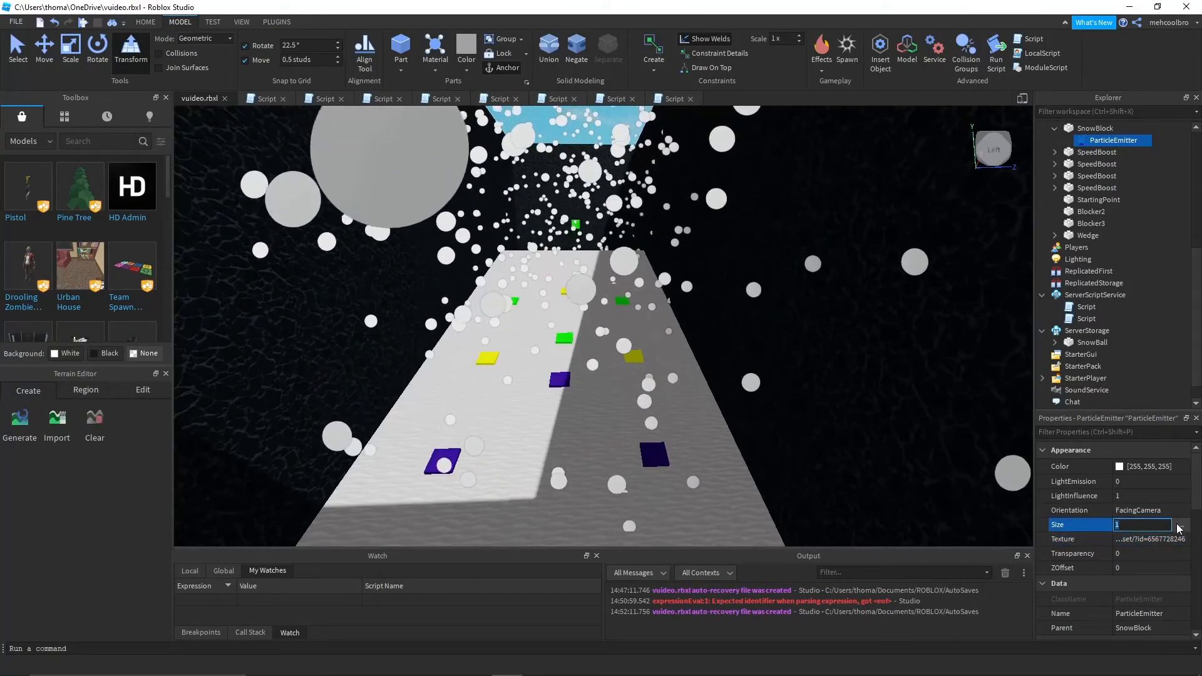
click(1184, 525)
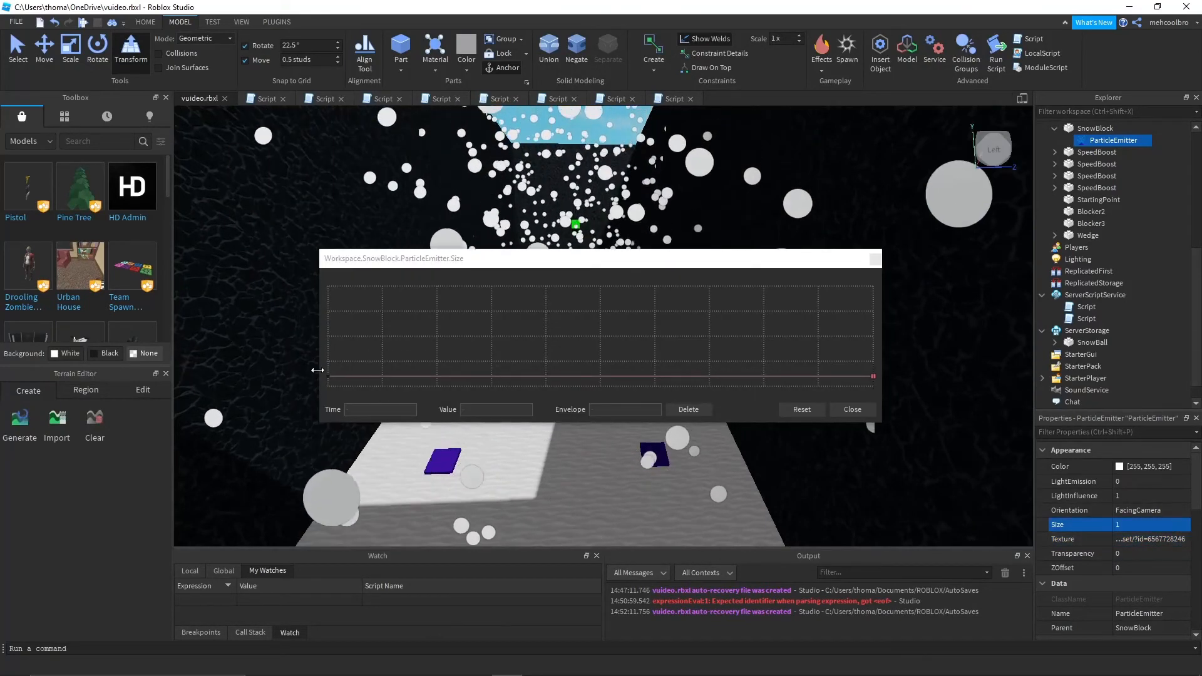
- Try raising the Size curve's start to 8.94, adding a low point near it and lowering the end to 0.5, and reset the curve
click(329, 376)
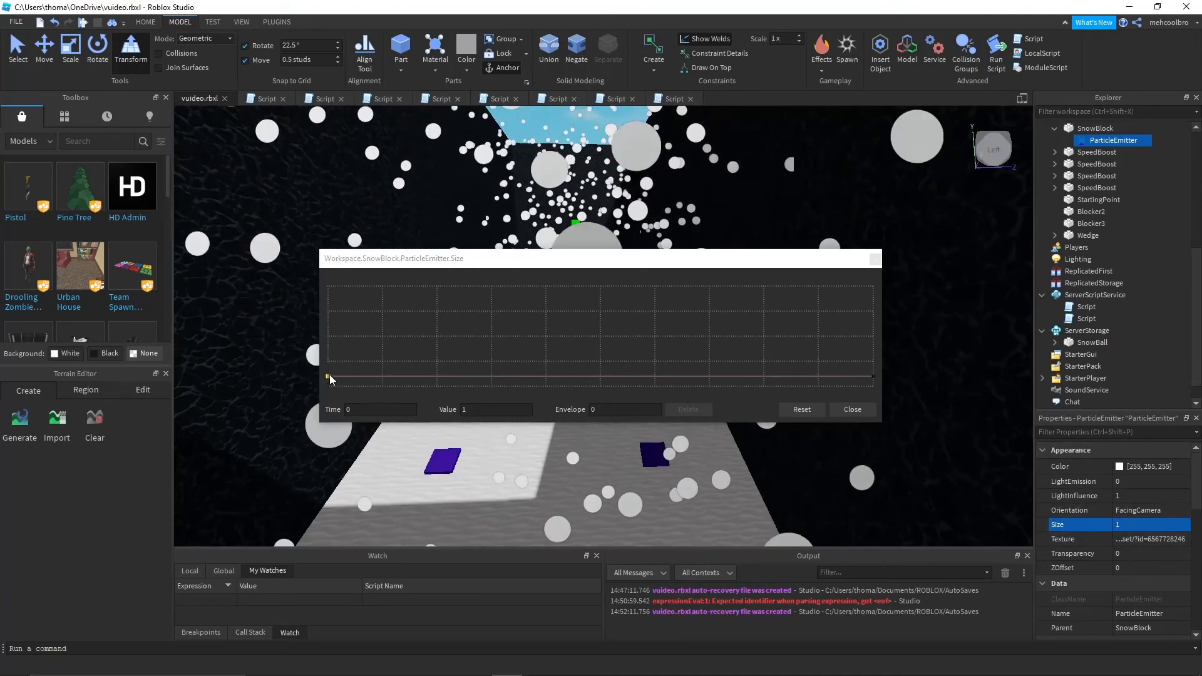
drag(329, 376, 327, 296)
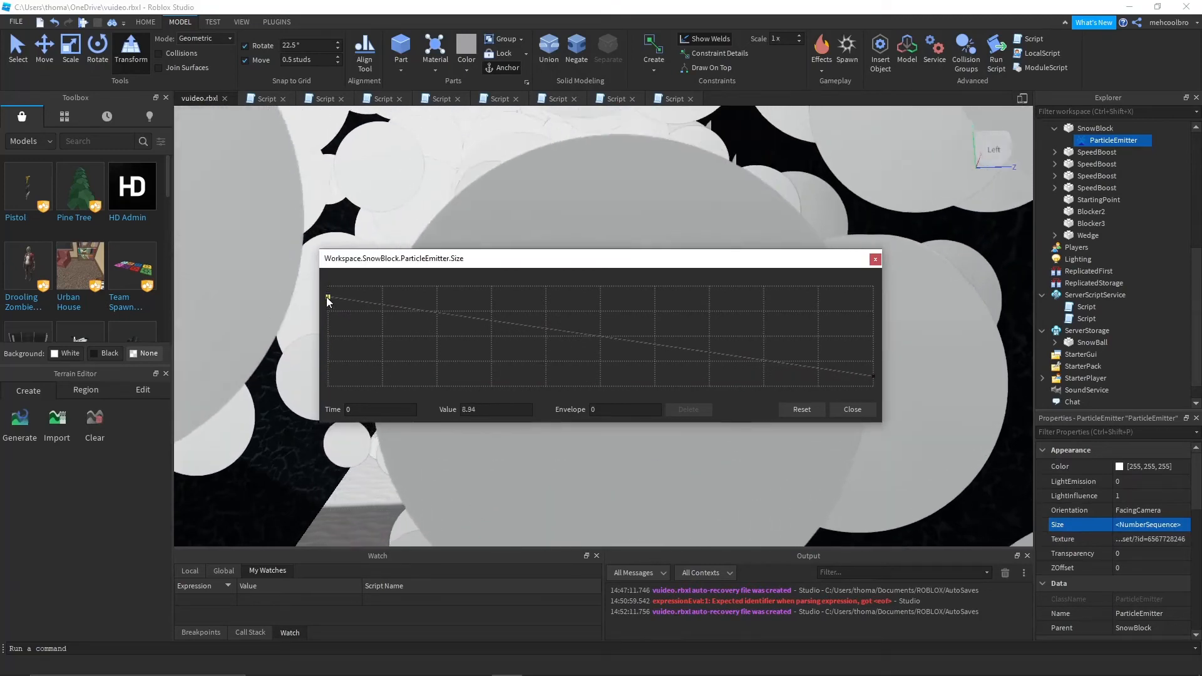
click(873, 376)
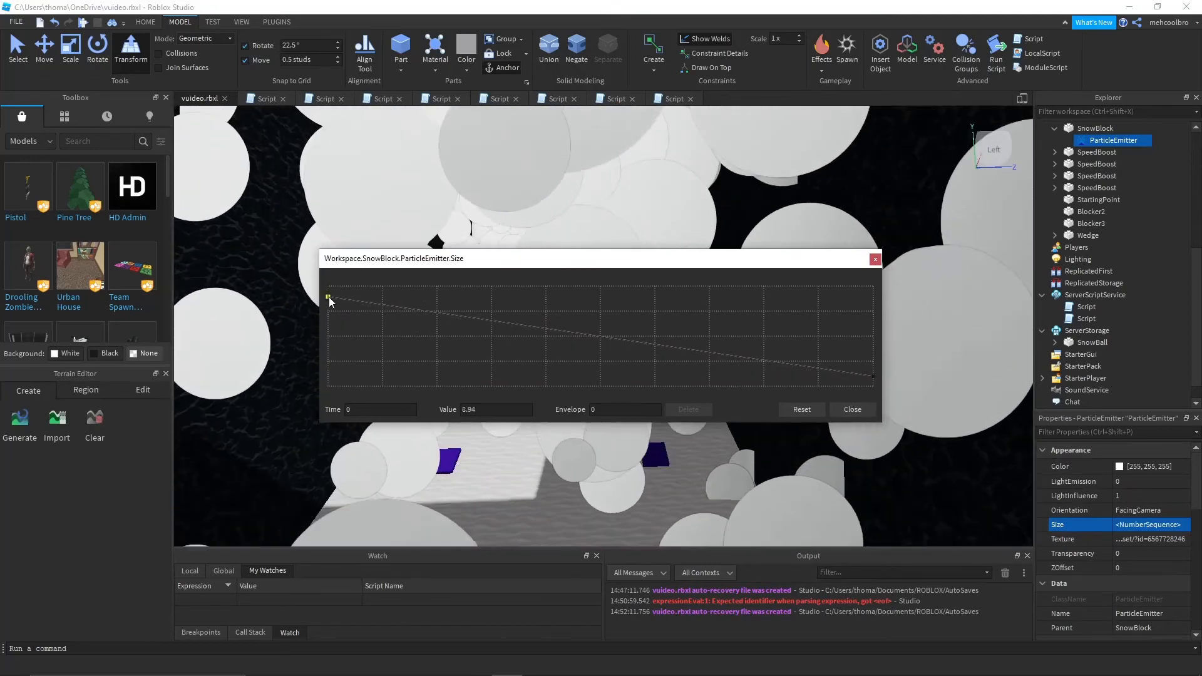
drag(328, 297, 330, 383)
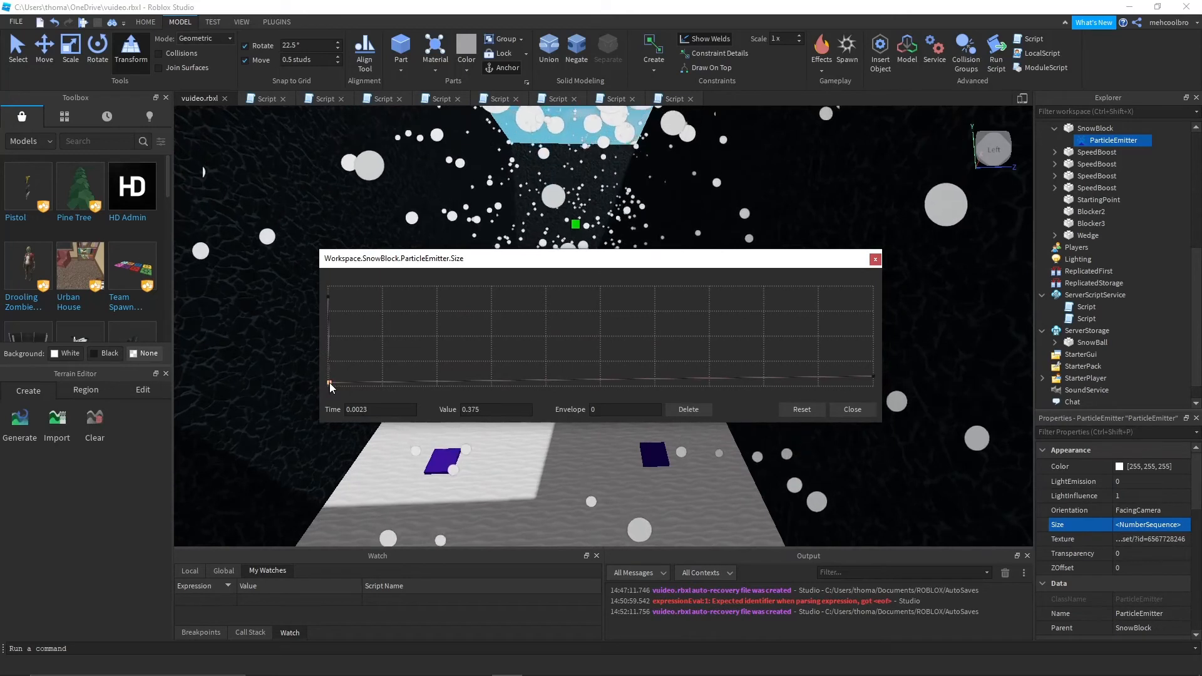
drag(873, 376, 873, 382)
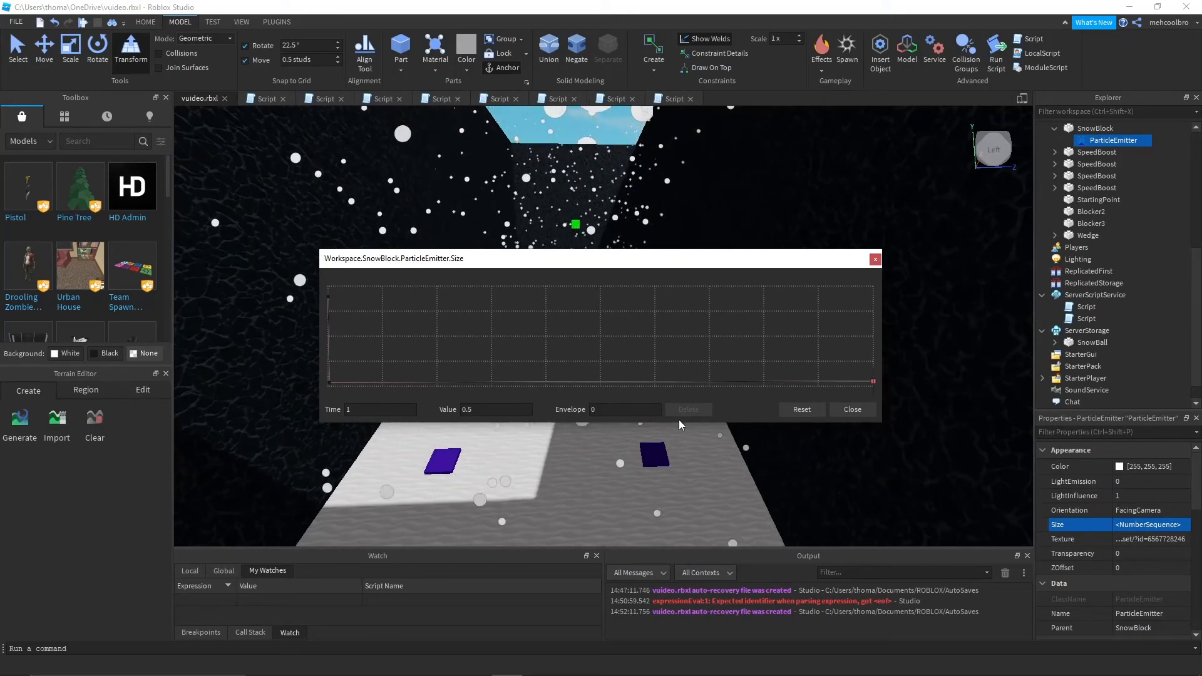
click(813, 409)
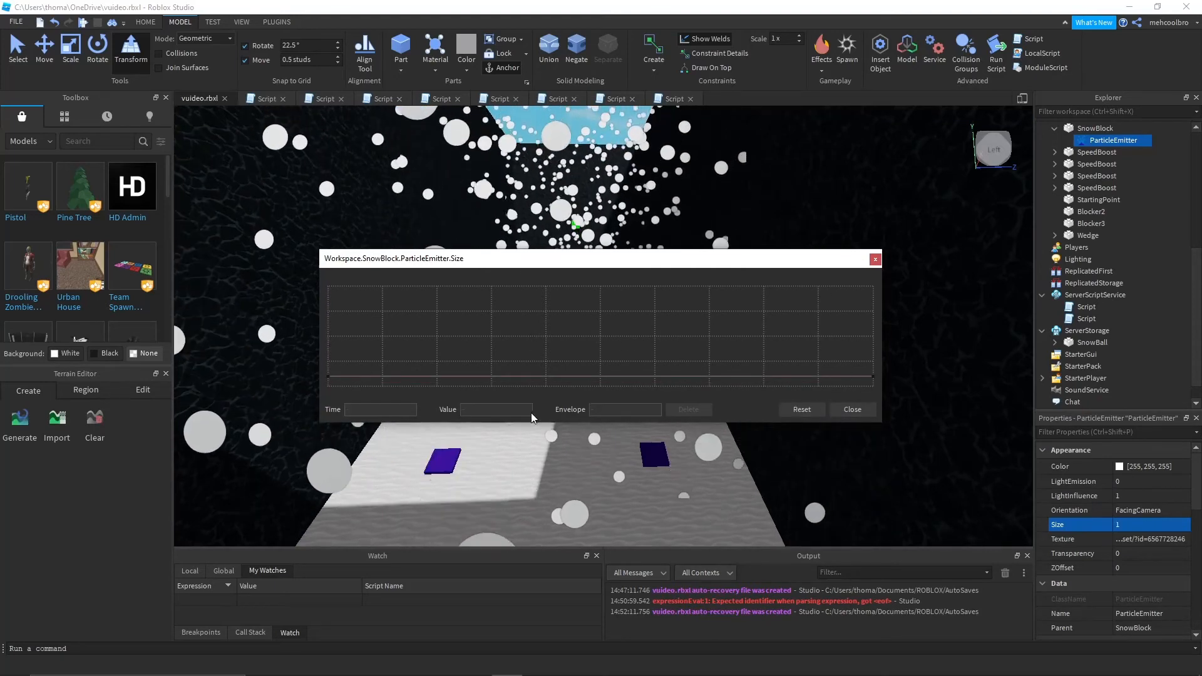
- Lower both the start and end points of the Size curve to 0.5, close the editor and check the snow
drag(329, 378, 329, 381)
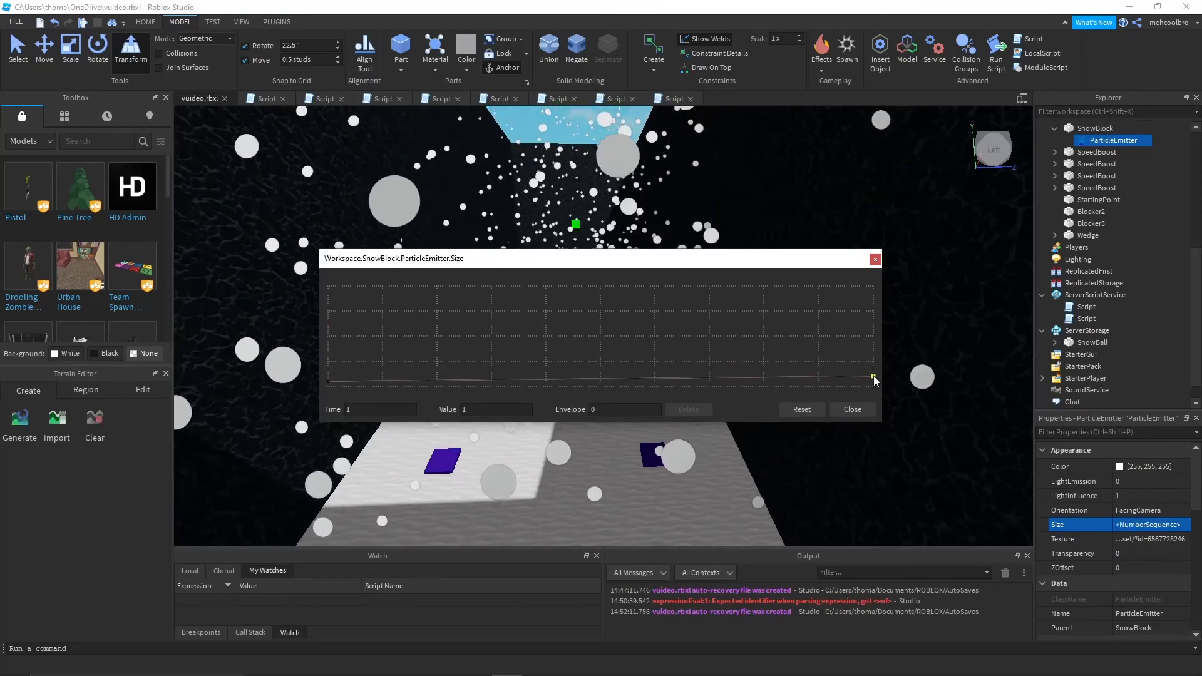
drag(873, 377, 875, 381)
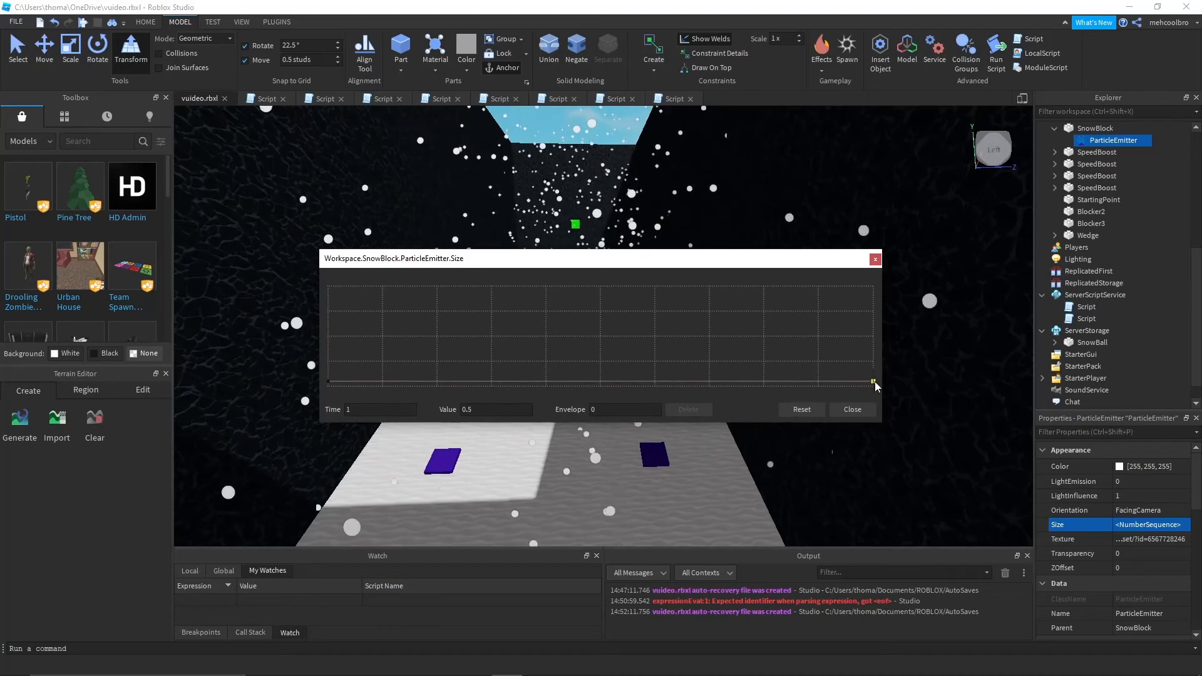
click(850, 416)
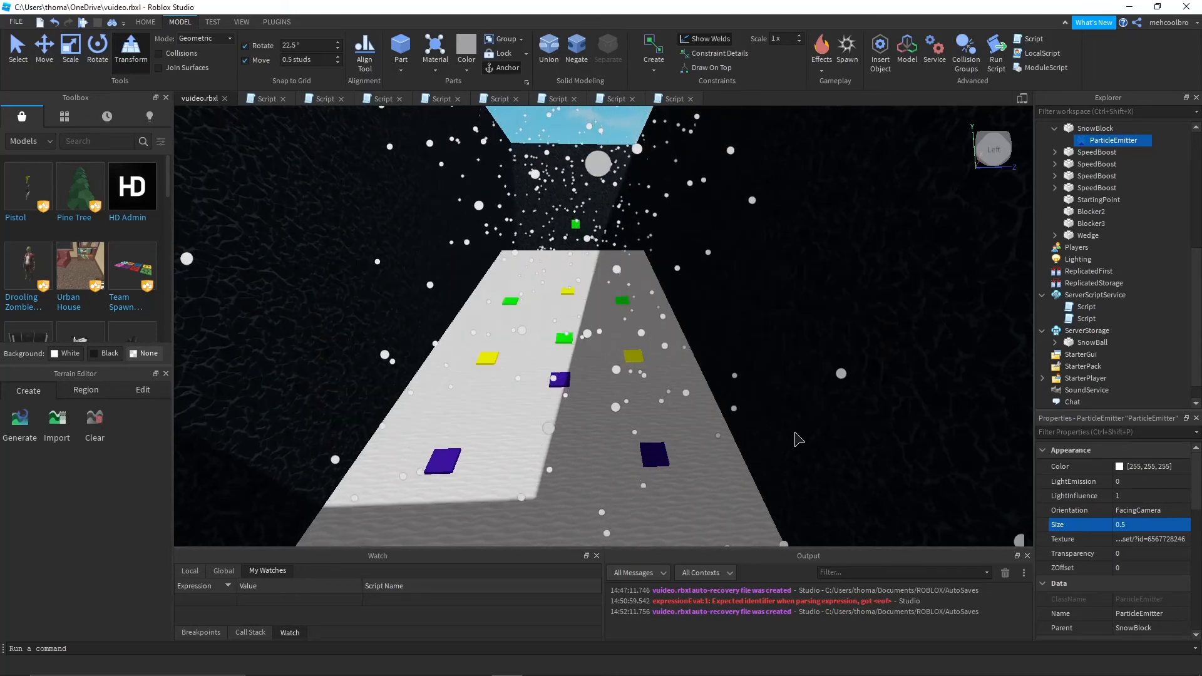
right_drag(794, 440, 783, 467)
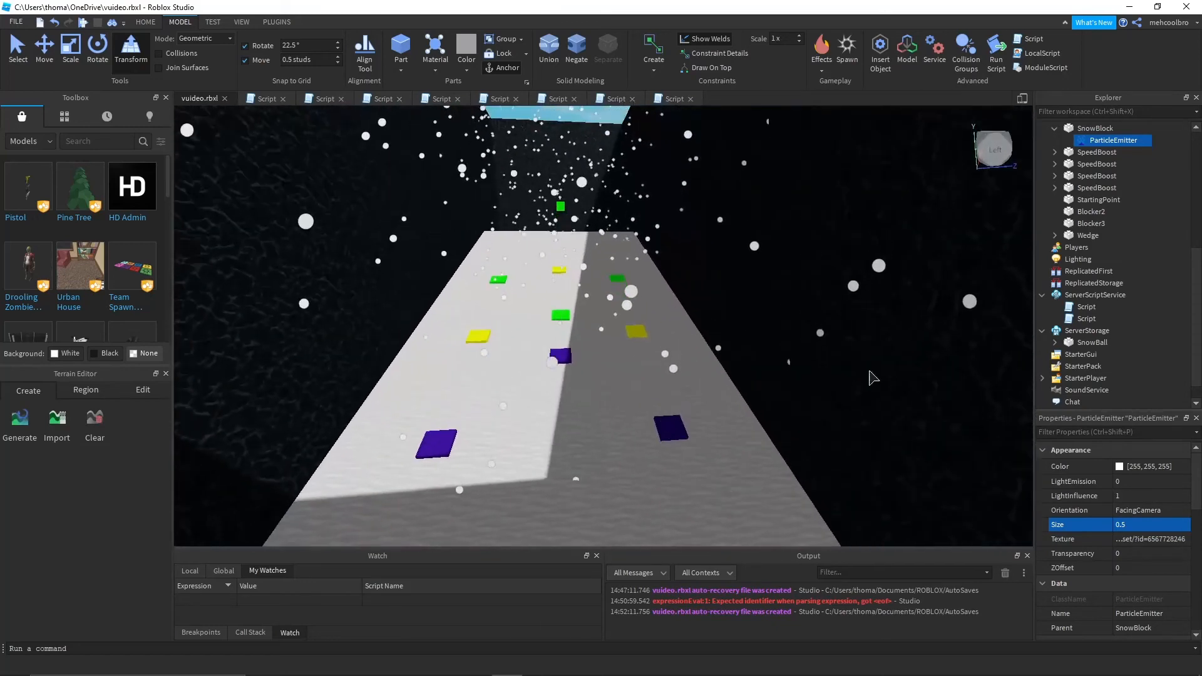
scroll(1165, 305, up, 4)
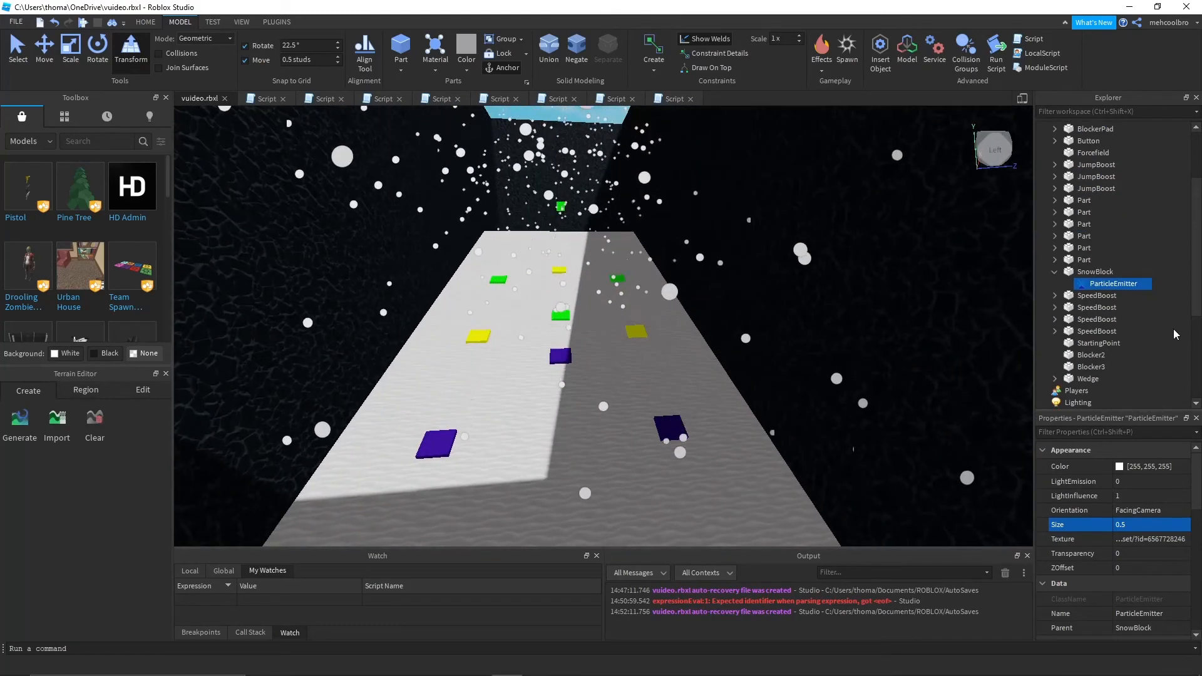
scroll(1176, 335, up, 1)
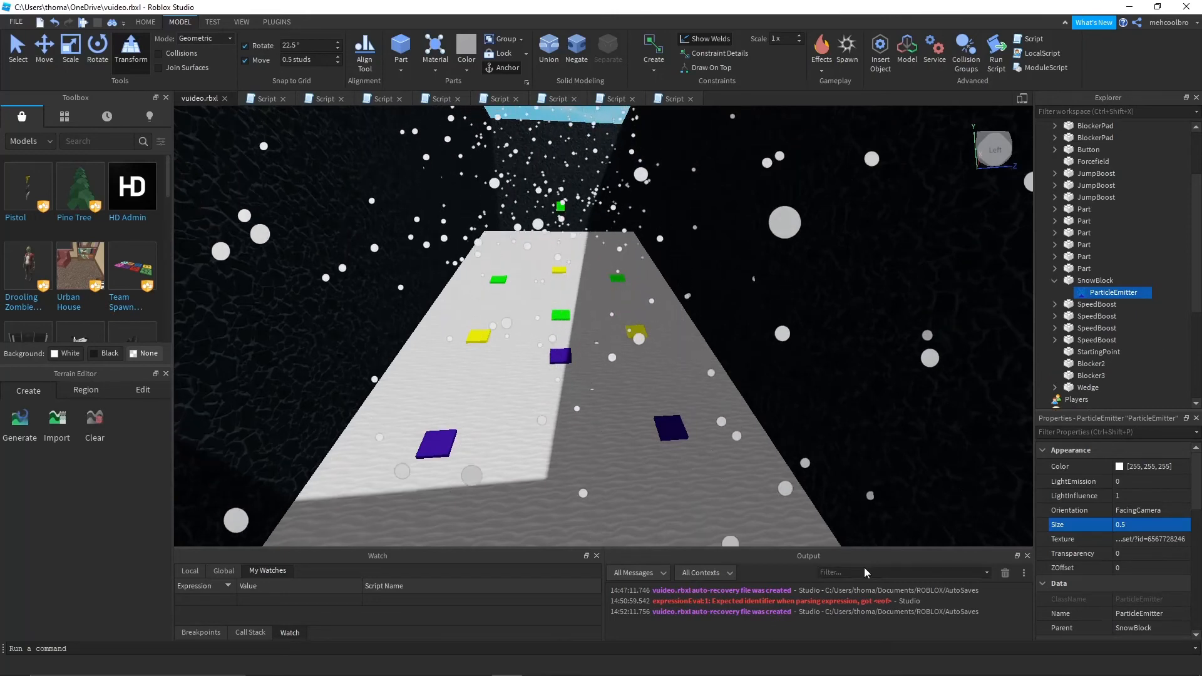
right_drag(807, 526, 812, 522)
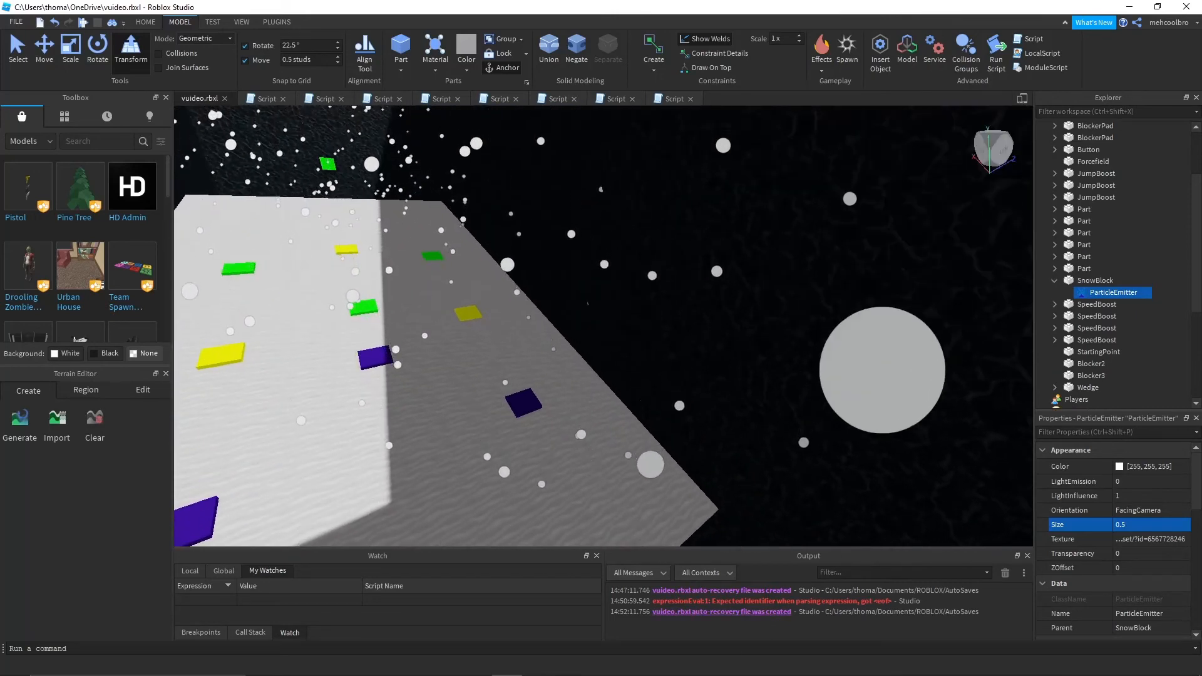
click(298, 673)
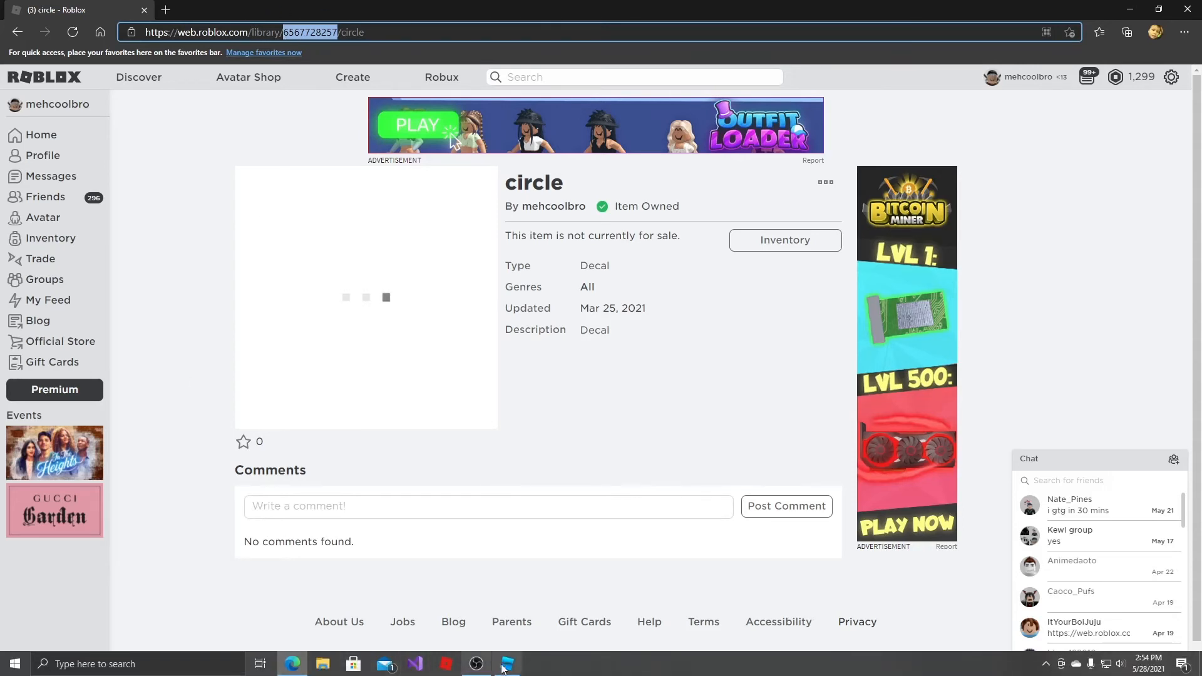
click(506, 665)
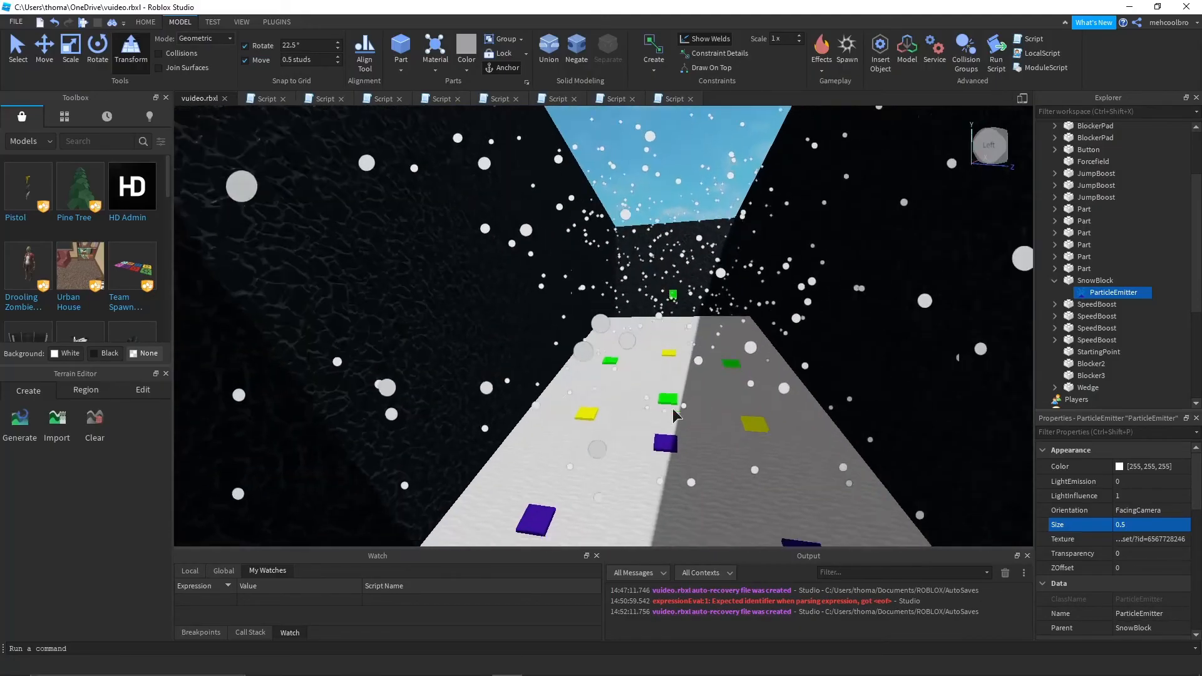
- Set the Lighting service's FogEnd to 100 and check the fog throughout the snowy arena
right_drag(672, 408, 728, 437)
scroll(1127, 275, up, 3)
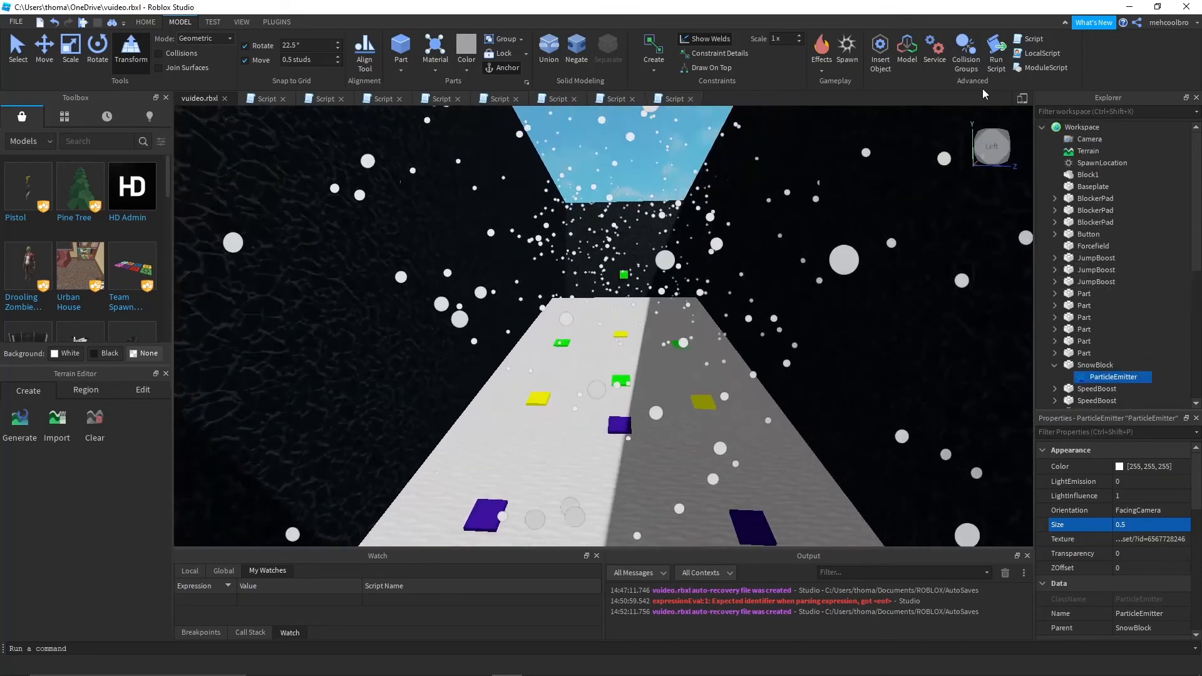
click(1043, 127)
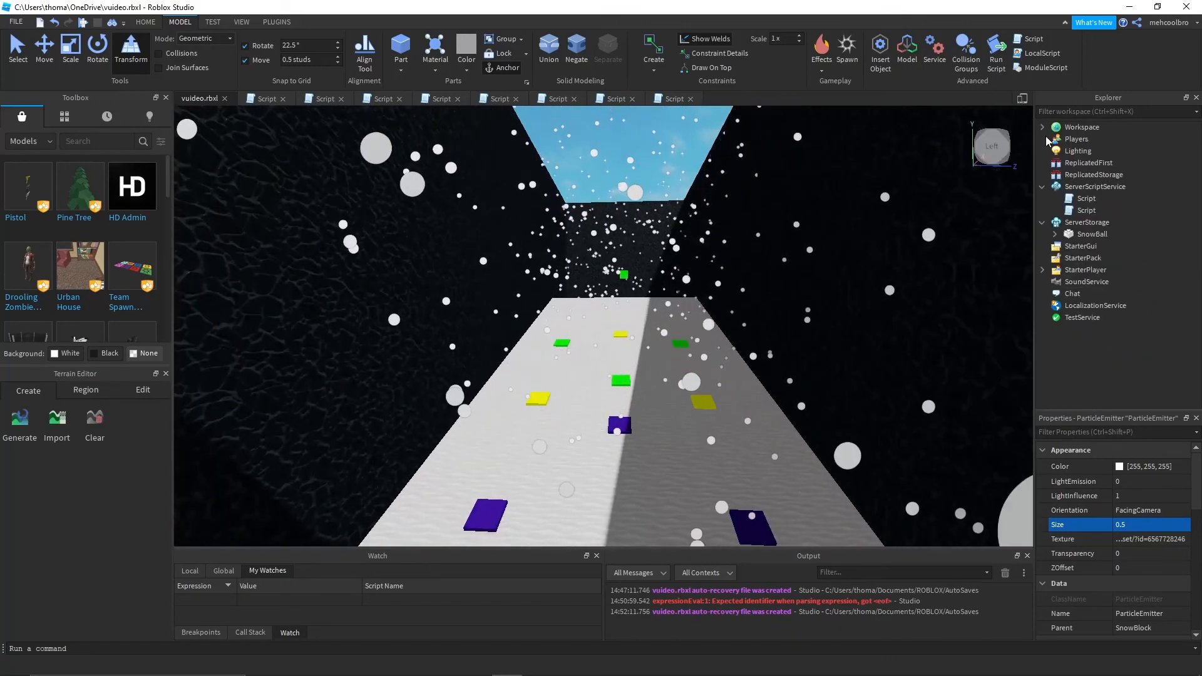
click(1074, 151)
scroll(1168, 585, down, 5)
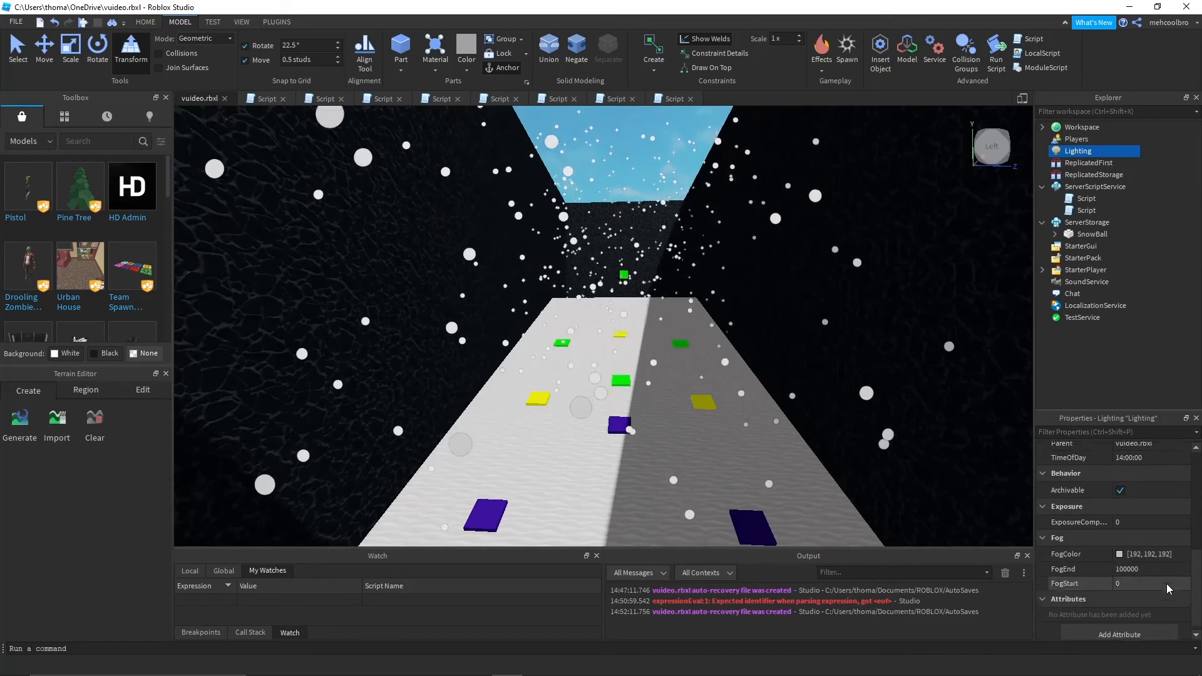
scroll(1167, 587, down, 1)
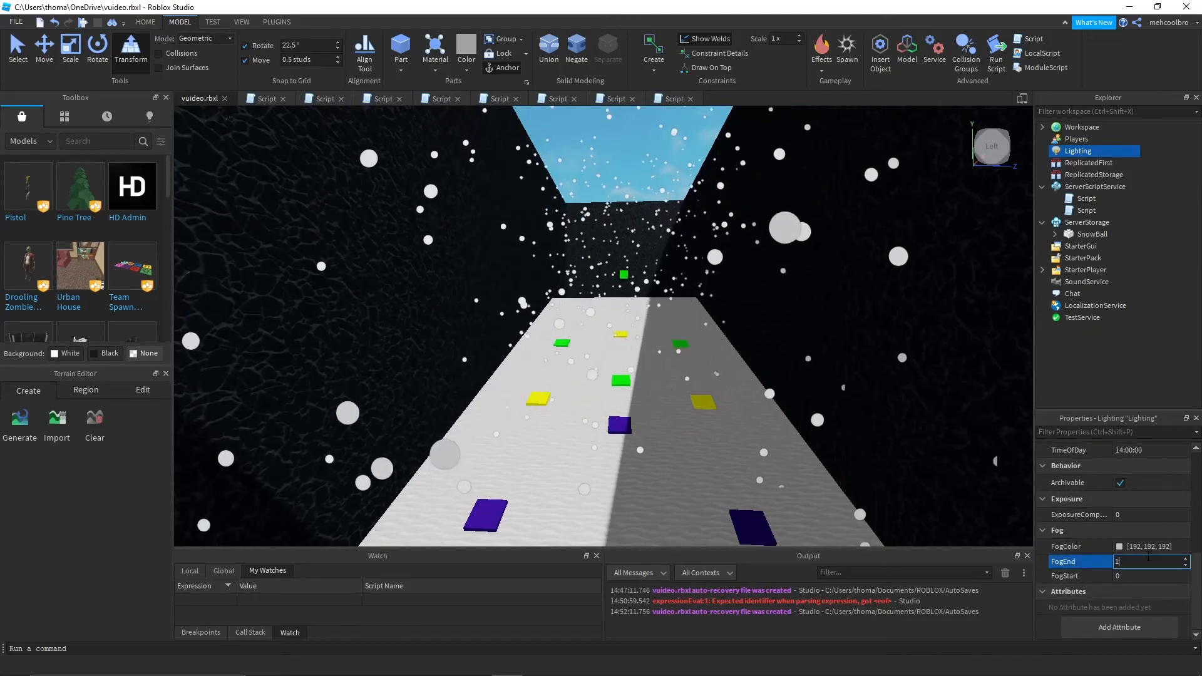
key(Return)
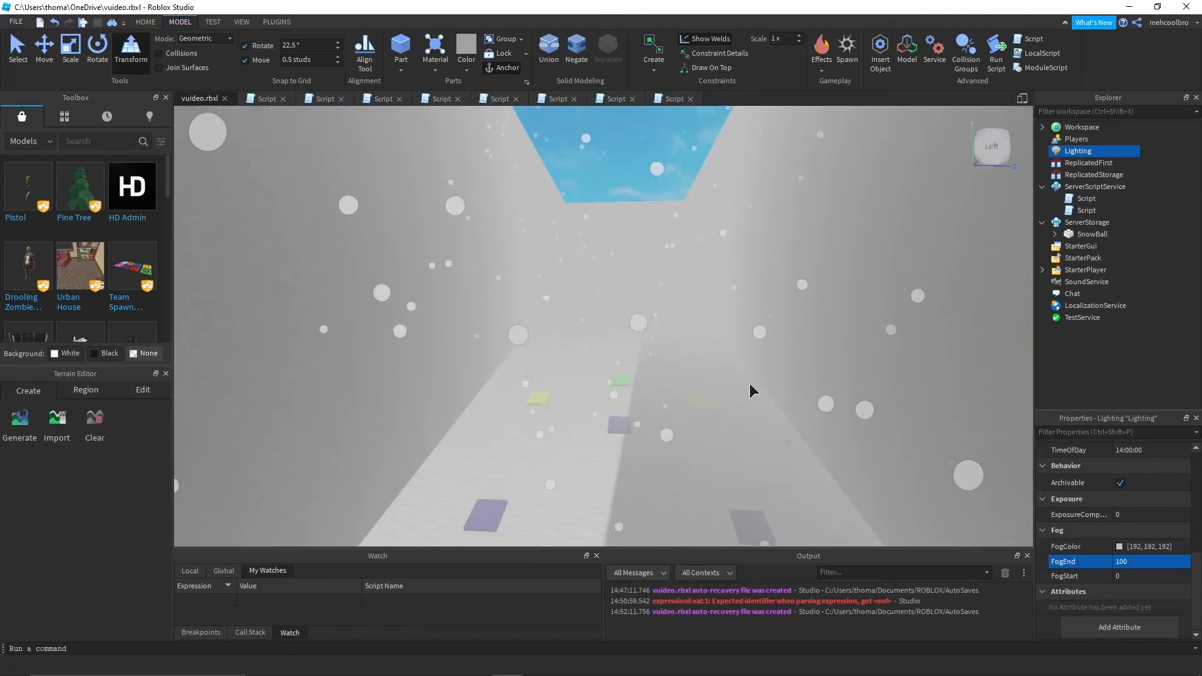
right_drag(749, 384, 787, 375)
scroll(752, 395, up, 1)
scroll(752, 395, down, 2)
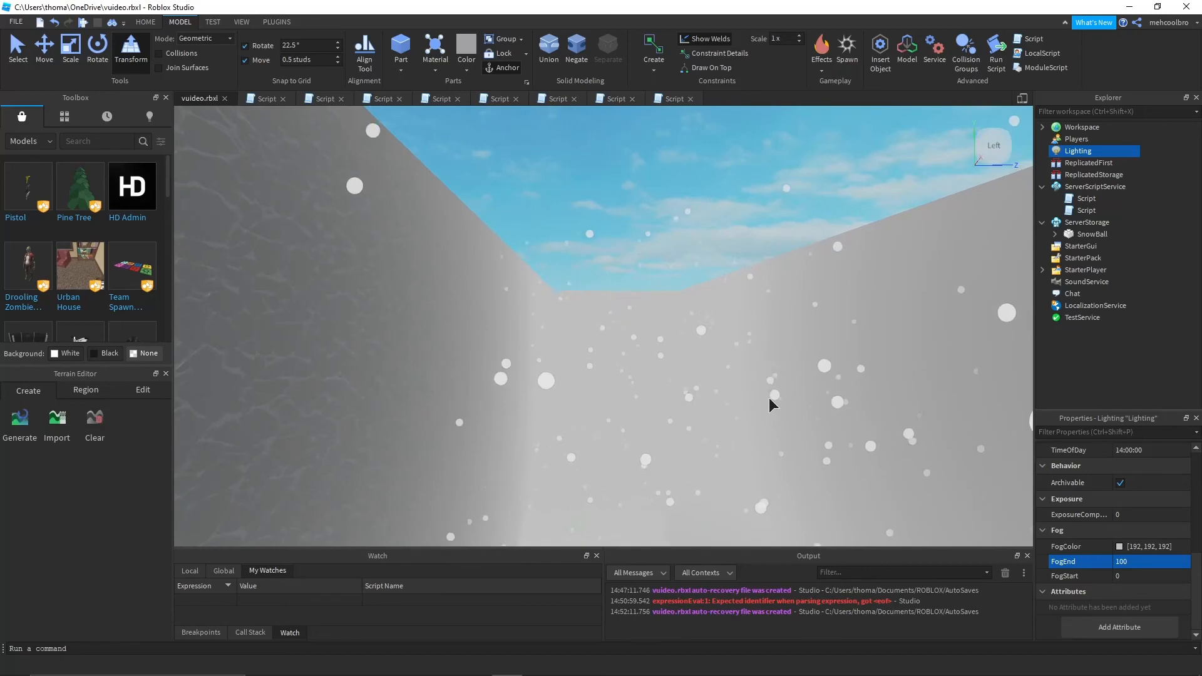
right_drag(758, 384, 774, 424)
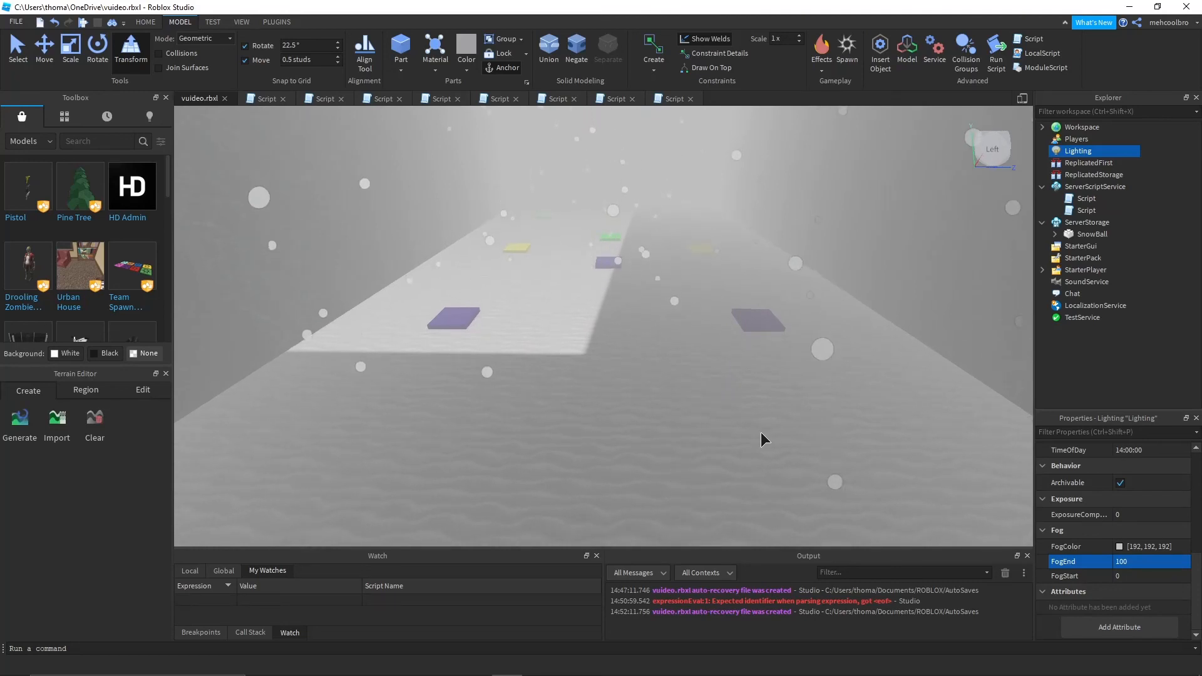